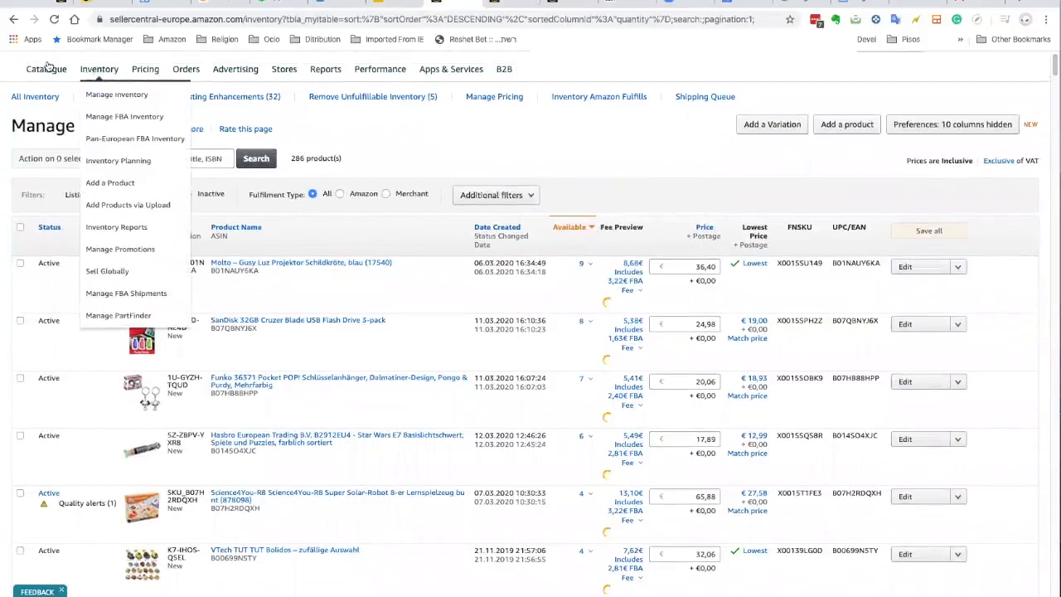
Step: From Manage Inventory, go to the Catalogue menu's Add Products page
mouse_move(43, 70)
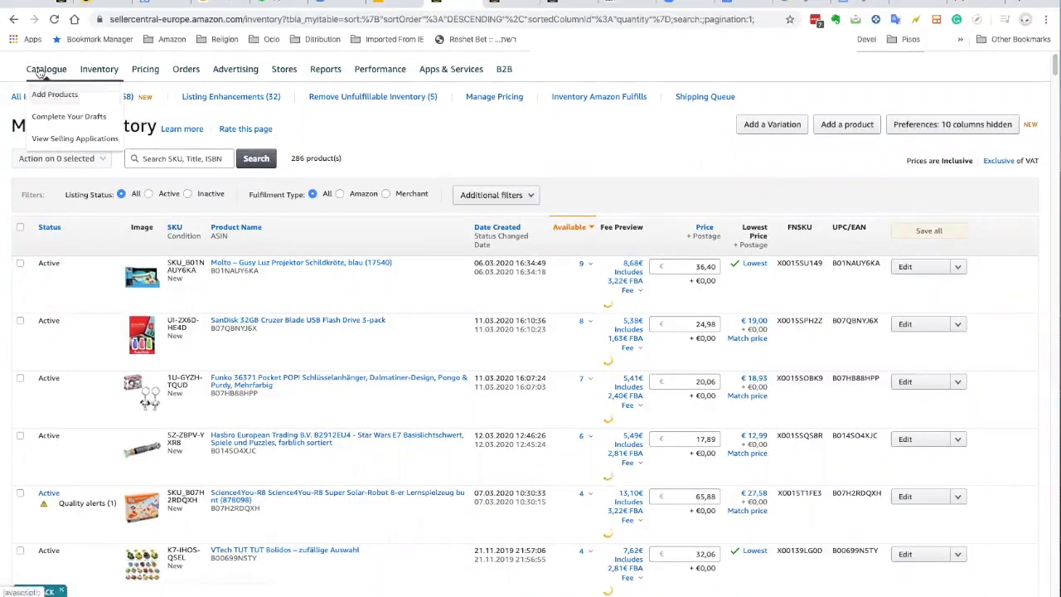
click(51, 96)
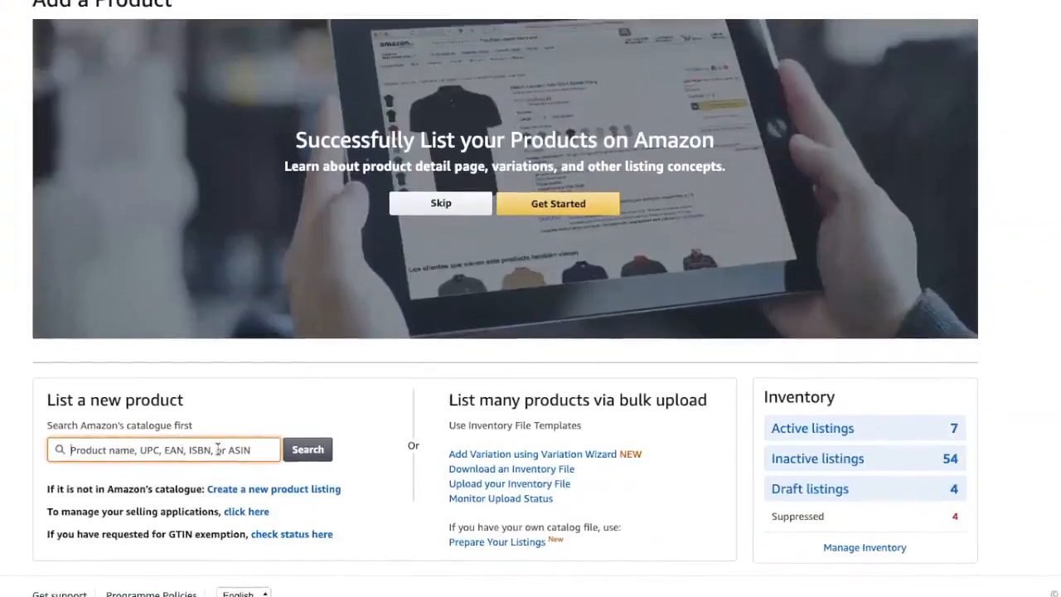
Step: Search the catalogue for ASIN B071CTN14D to find the Hotspear swim buoy and its listing conditions
text(asin)
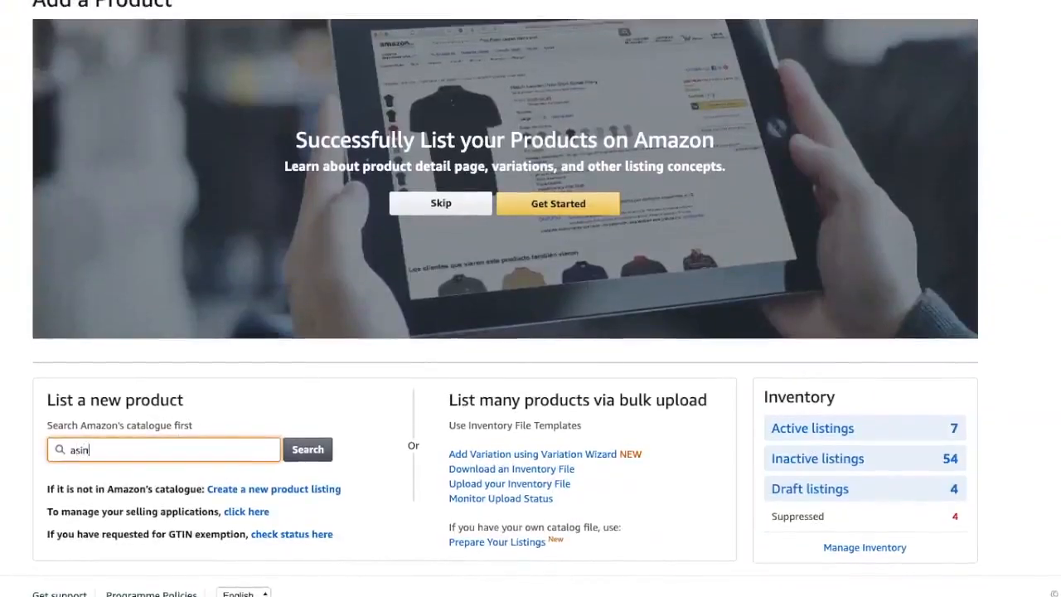
text(n)
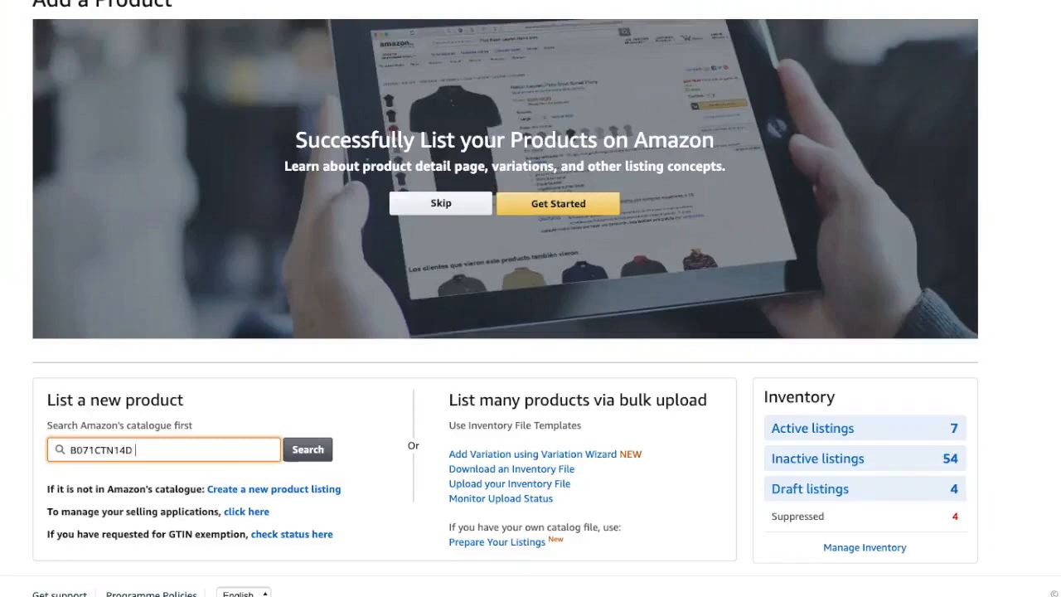
scroll(154, 448, down, 1)
scroll(155, 447, up, 1)
click(300, 459)
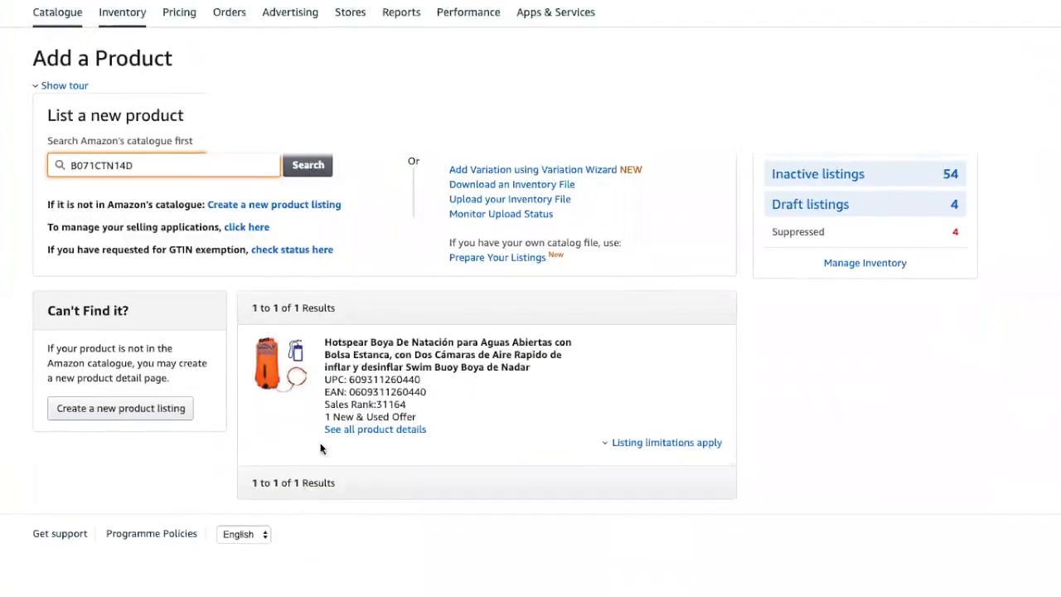
click(651, 445)
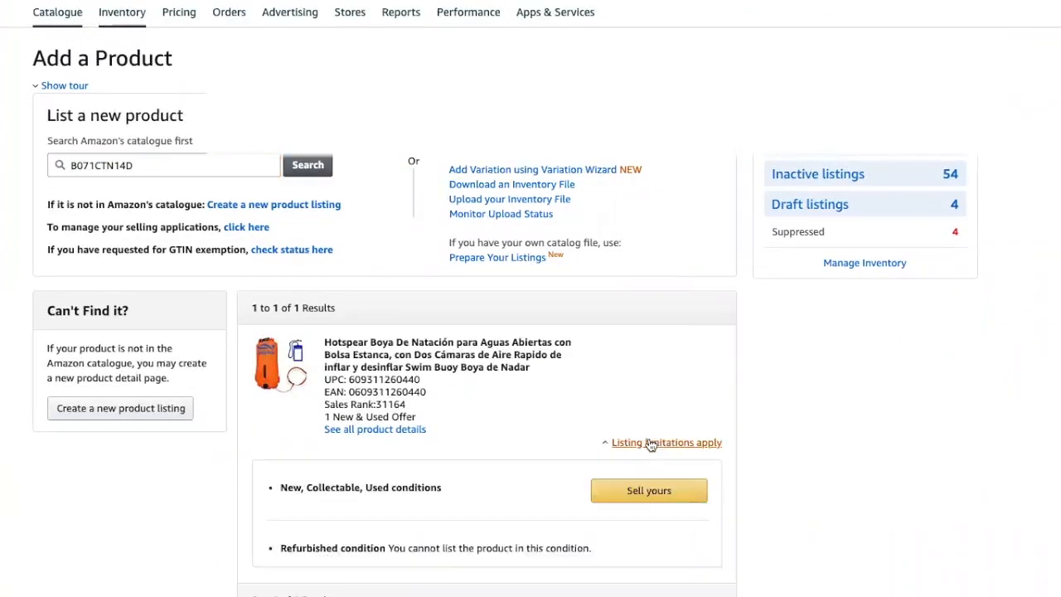
Step: Highlight the allowed conditions (New, Collectable, Used) and the disallowed Refurbished condition
scroll(537, 443, down, 1)
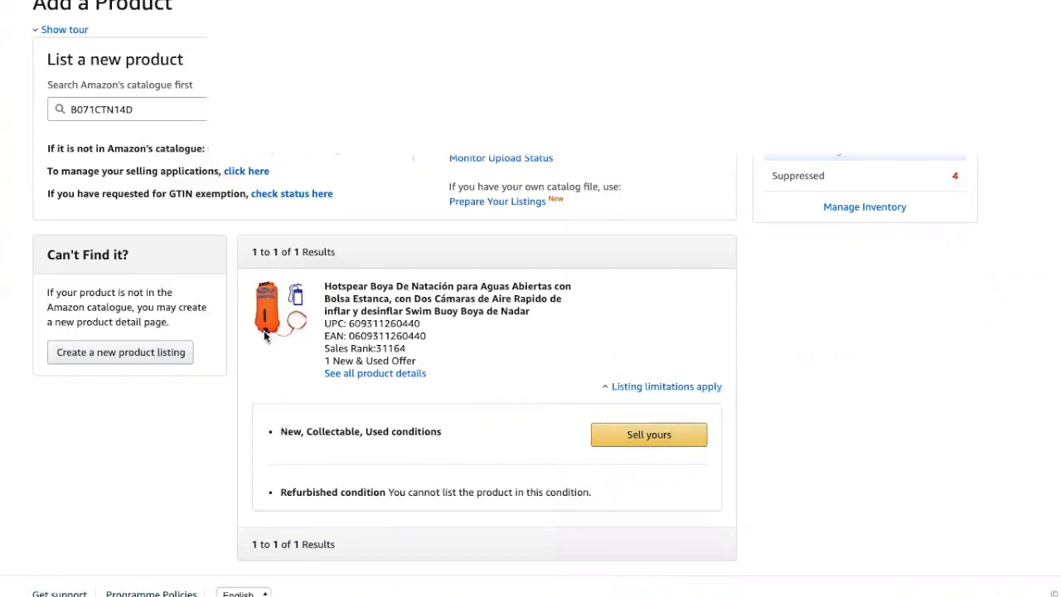
drag(289, 431, 394, 428)
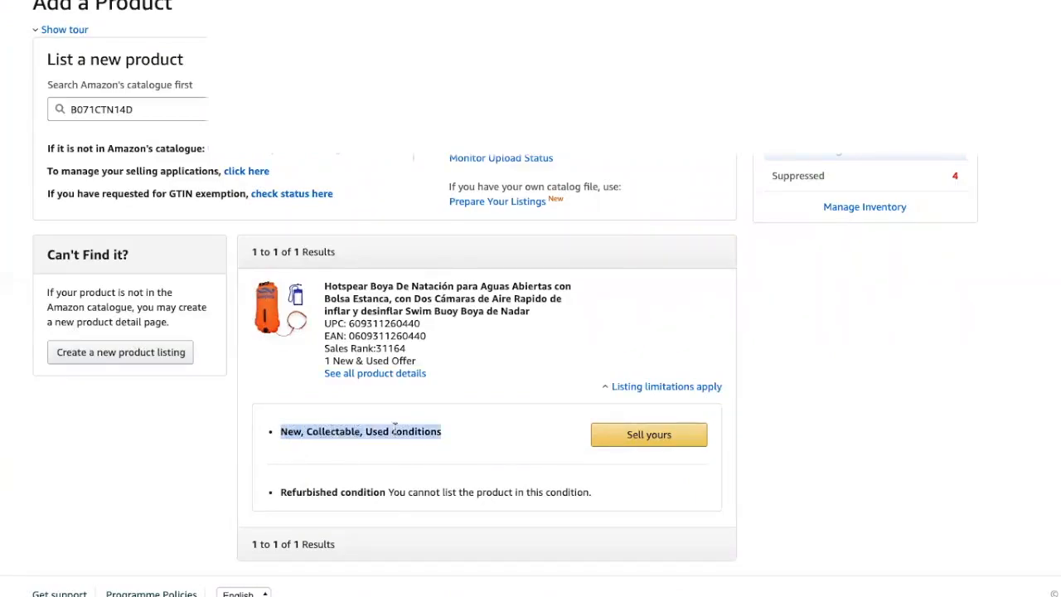
double_click(298, 489)
drag(298, 488, 364, 485)
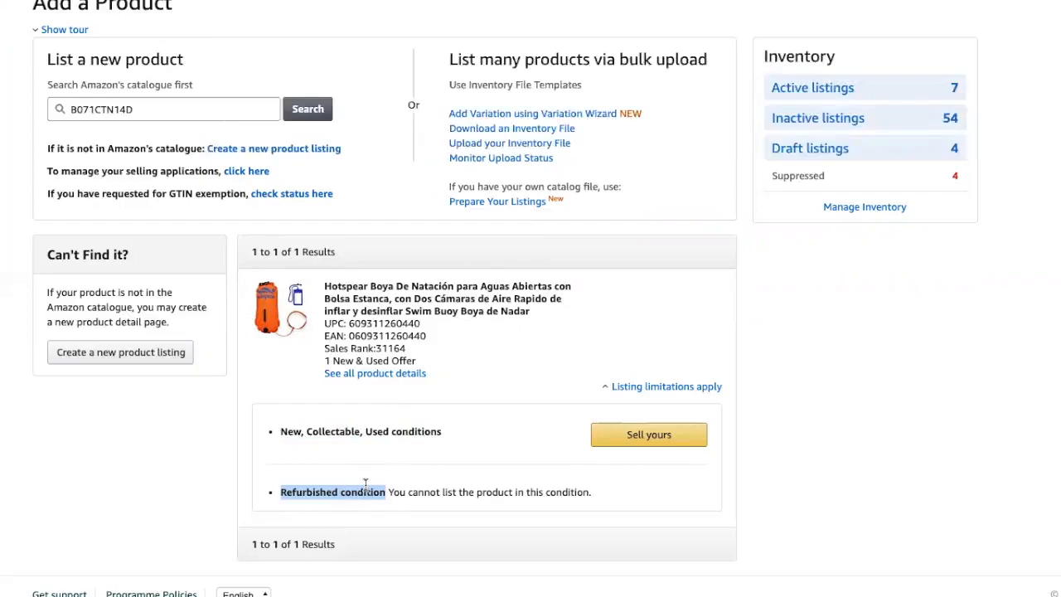
click(649, 435)
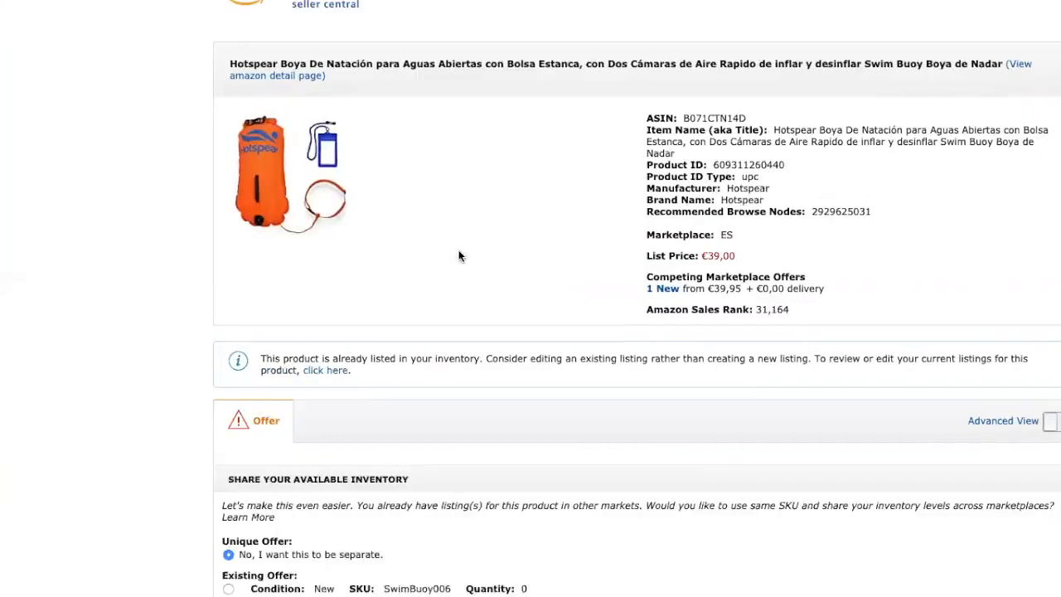
Step: Review the Share Your Available Inventory options, highlighting the Unique and Existing Offer labels
scroll(458, 255, down, 4)
scroll(458, 255, down, 2)
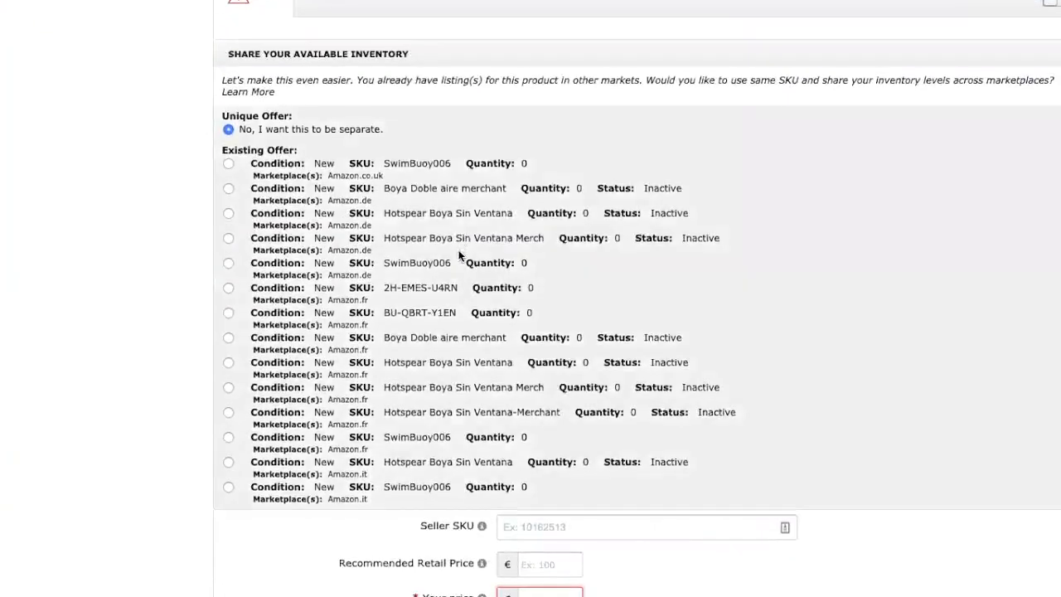
scroll(458, 256, up, 2)
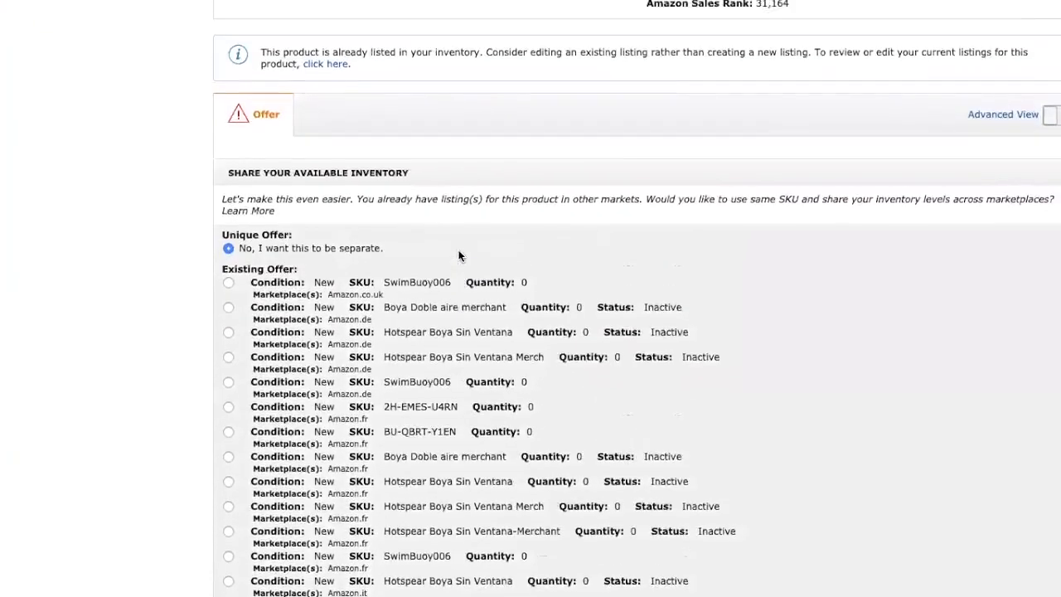
scroll(459, 253, down, 3)
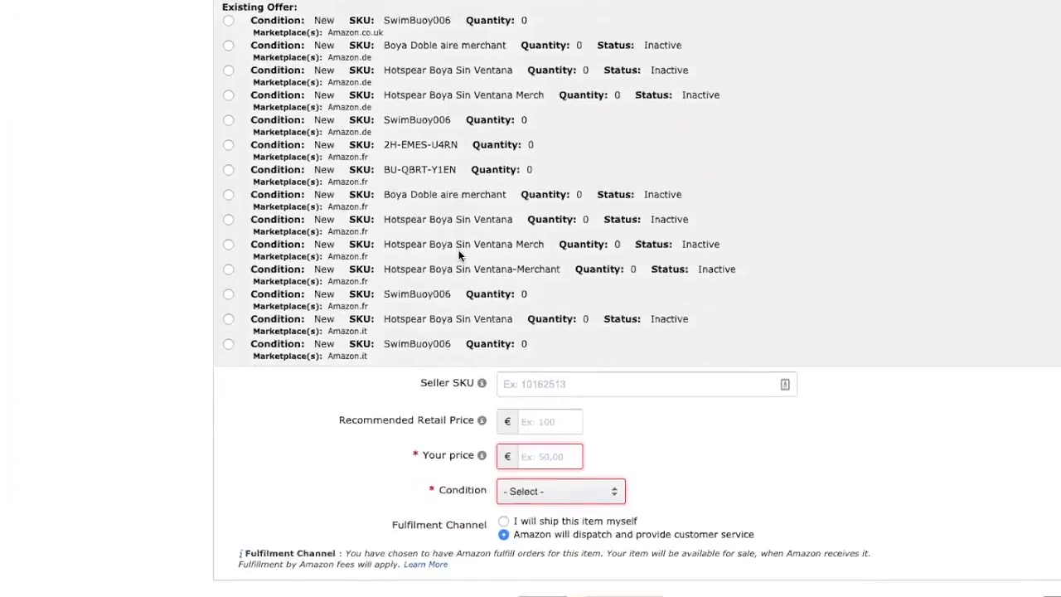
scroll(459, 249, up, 3)
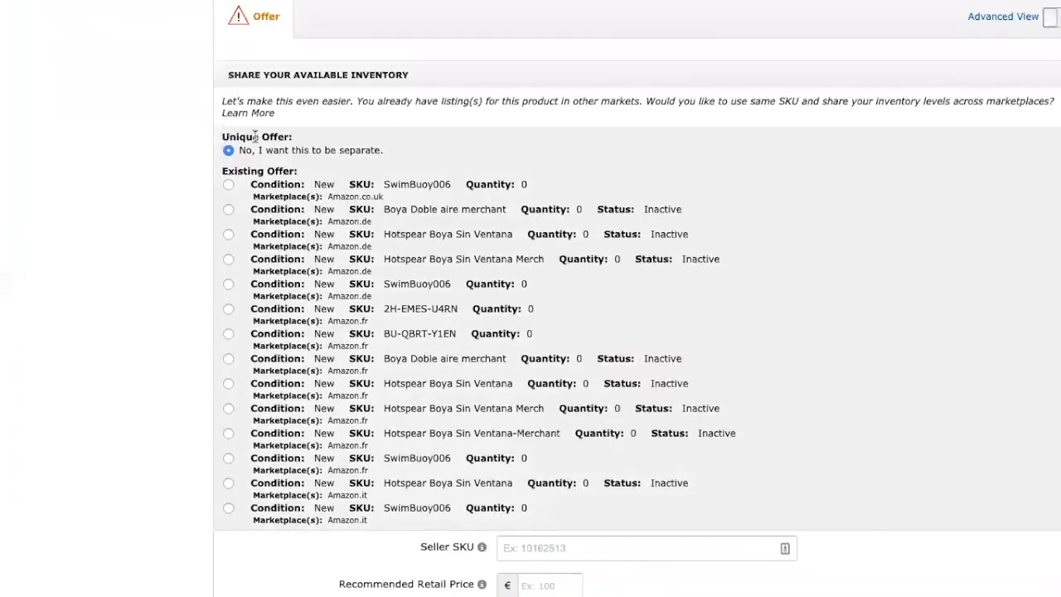
scroll(249, 132, up, 2)
scroll(251, 133, down, 1)
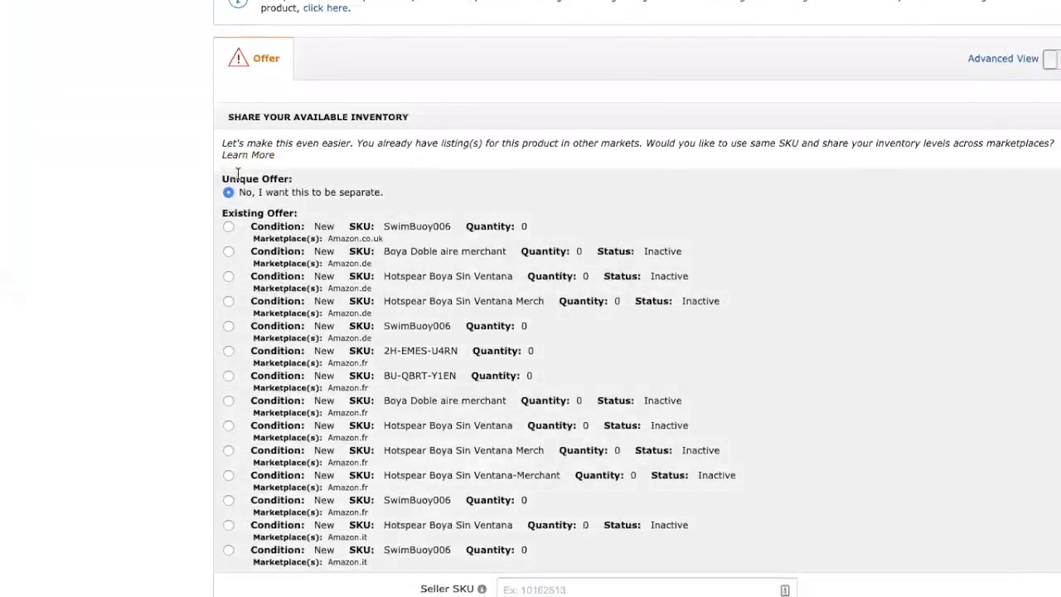
double_click(239, 178)
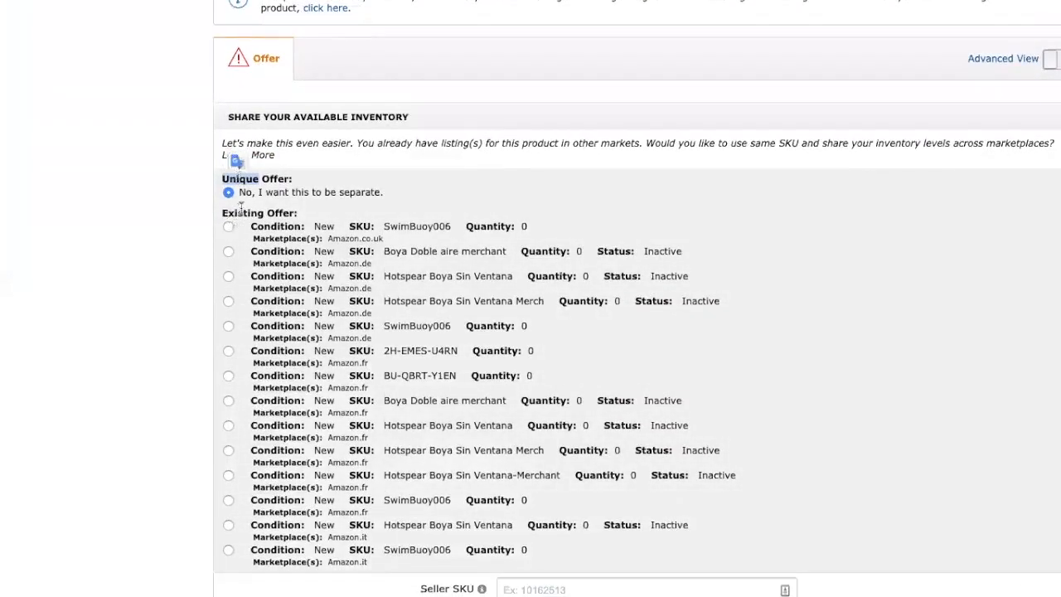
double_click(241, 212)
drag(240, 212, 291, 210)
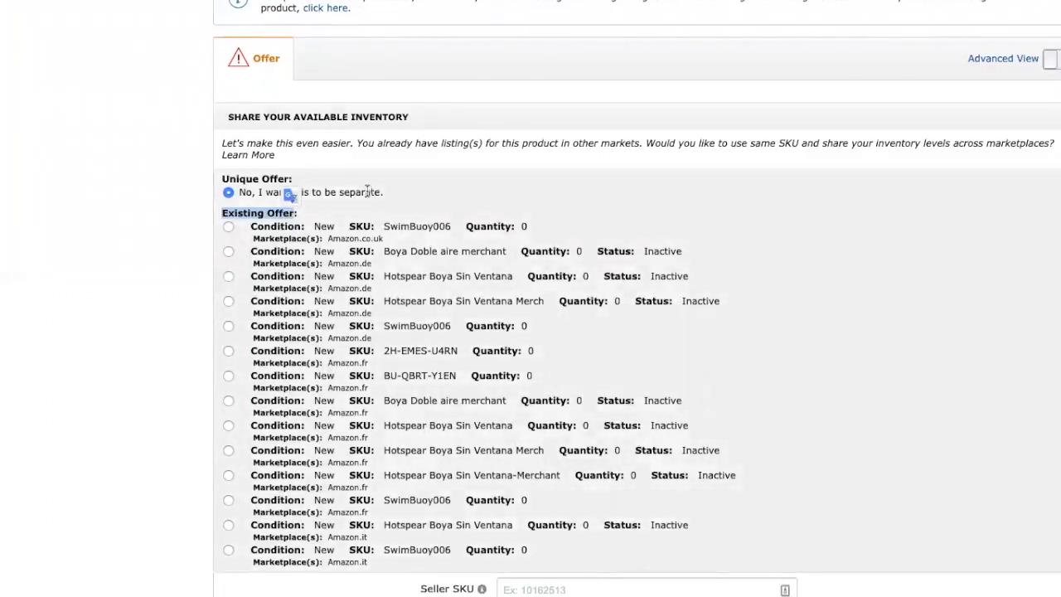
click(368, 191)
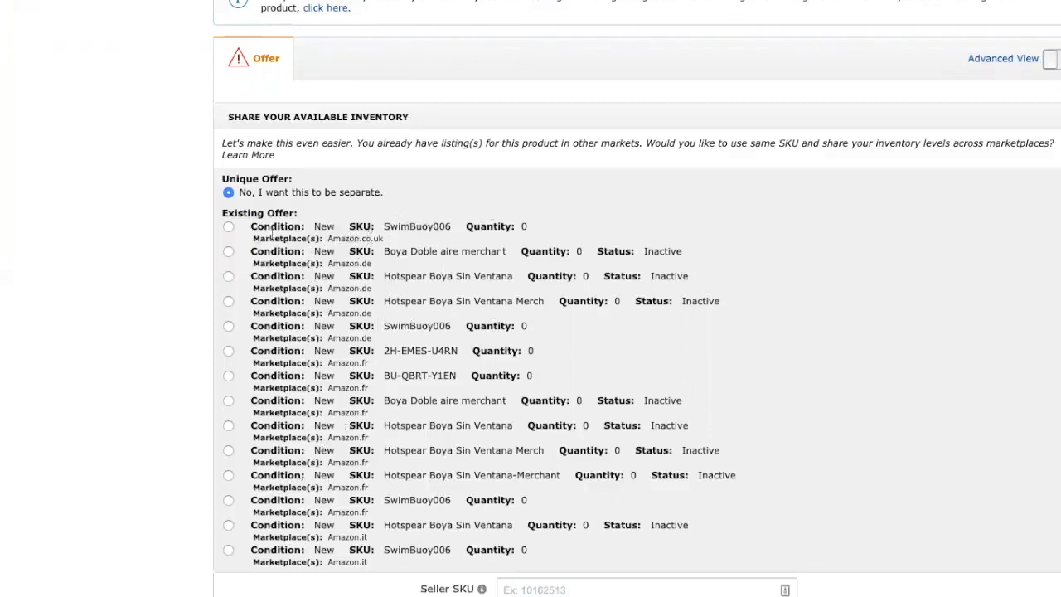
Step: Select the Amazon.co.uk SwimBuoy006 existing offer and confirm SwimBuoy006 as Seller SKU
click(227, 228)
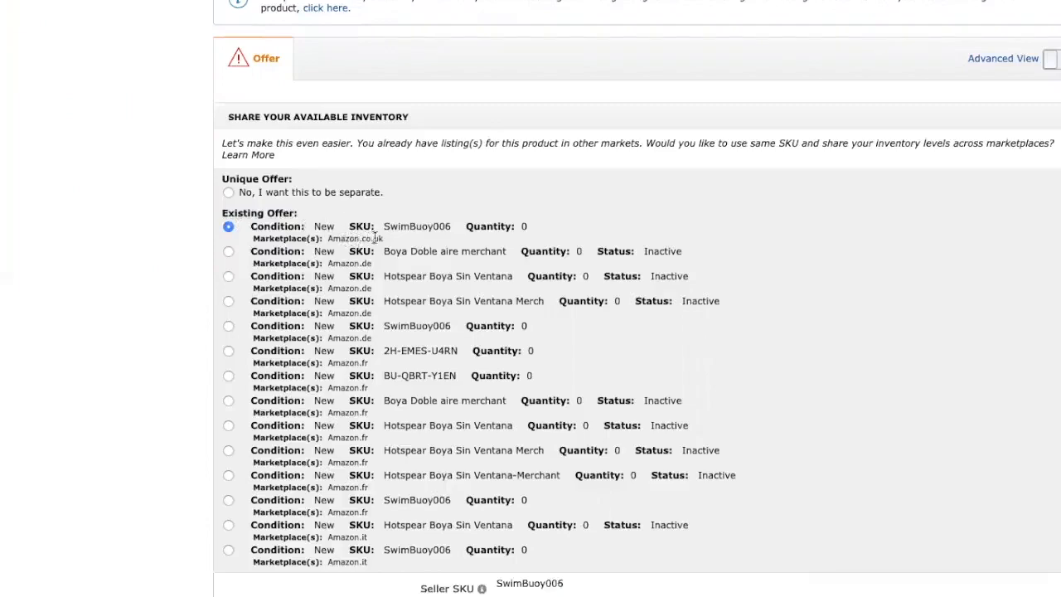
drag(358, 220, 463, 227)
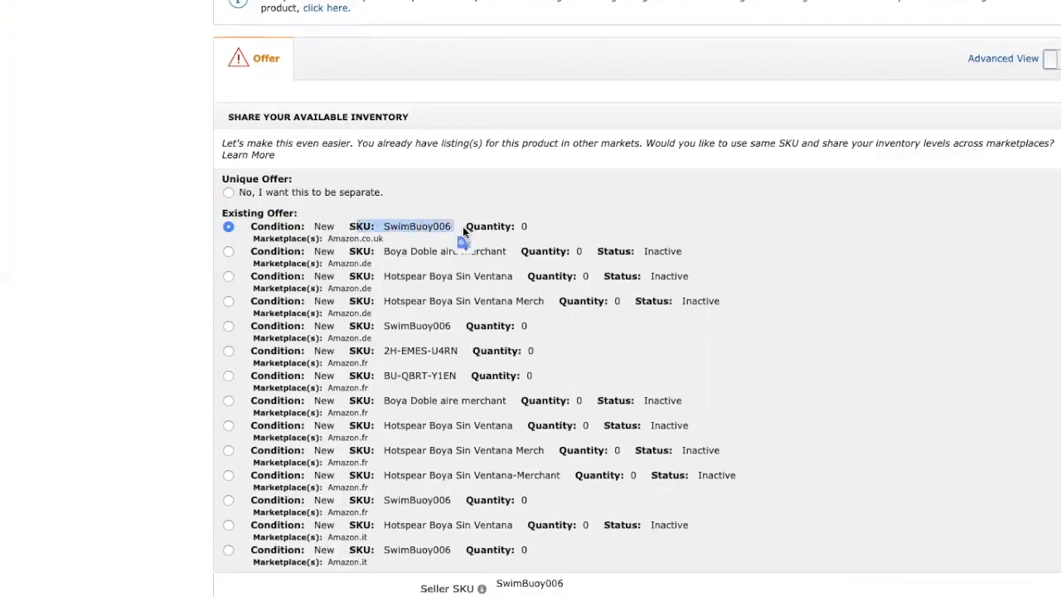
double_click(335, 238)
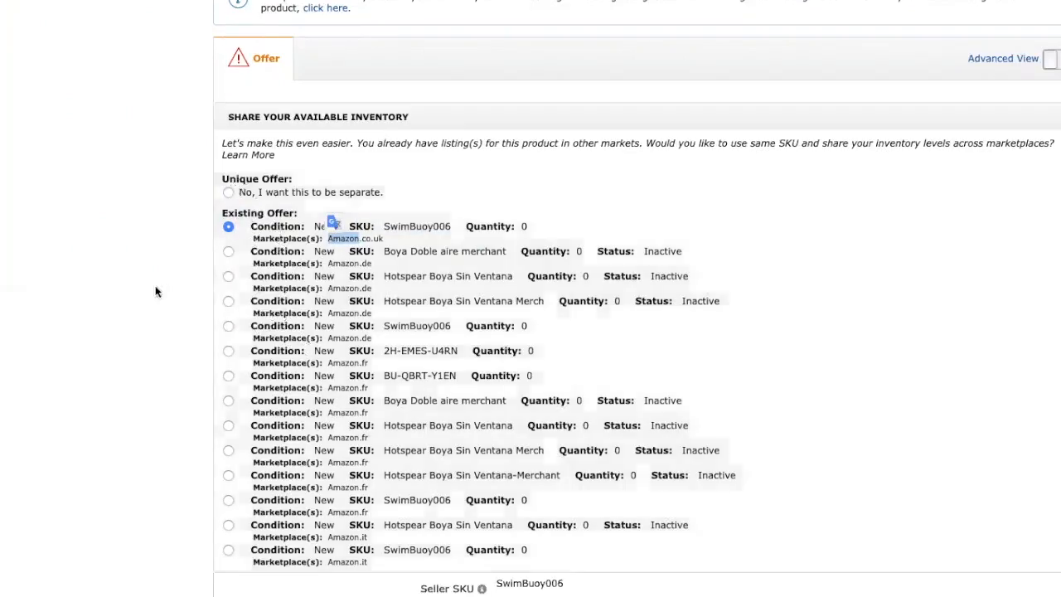
click(155, 284)
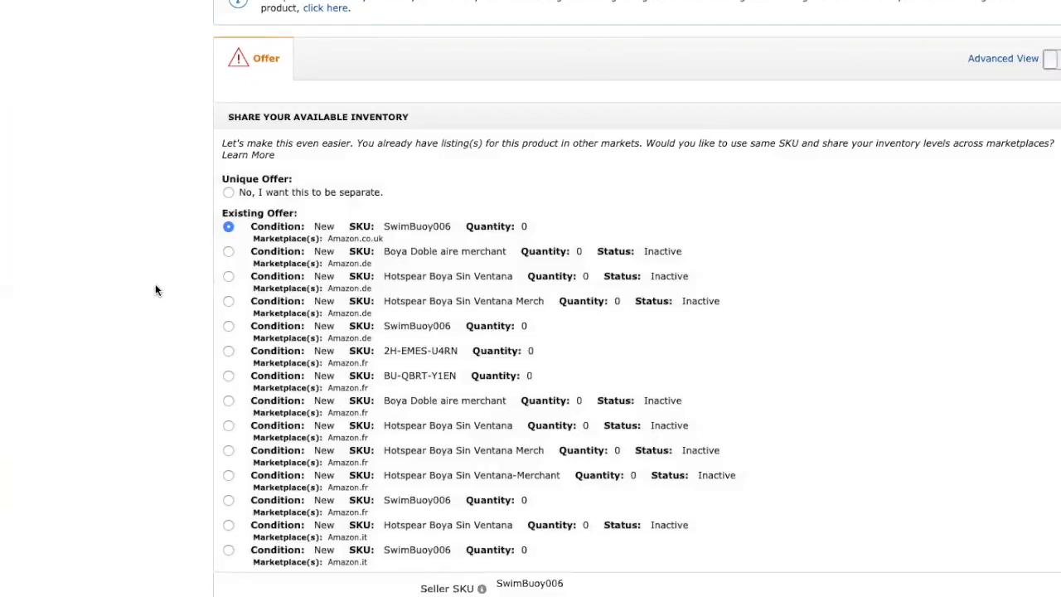
scroll(138, 288, down, 5)
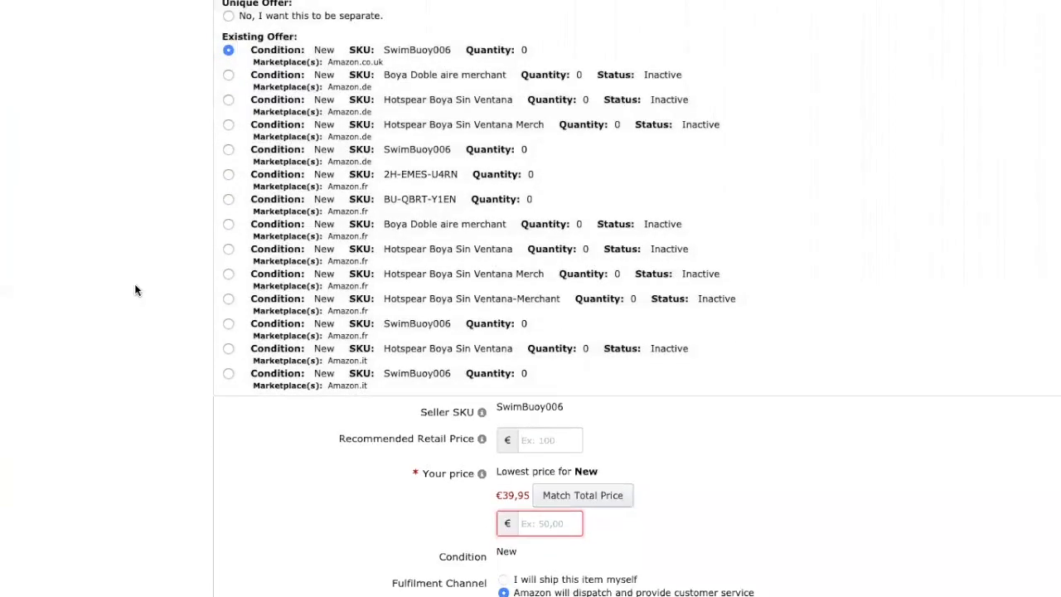
scroll(137, 290, up, 5)
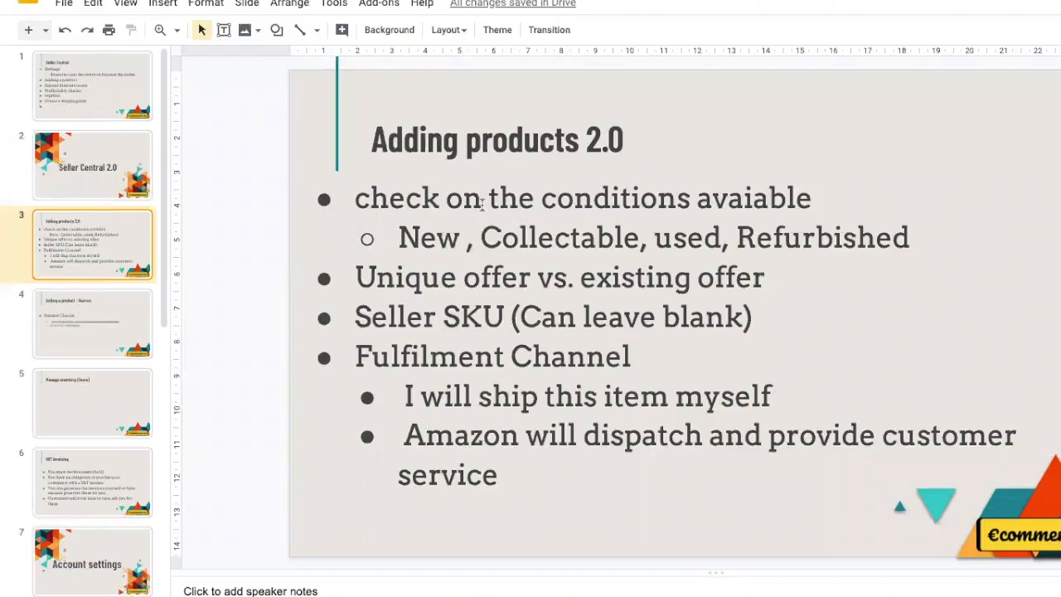
click(100, 318)
click(93, 260)
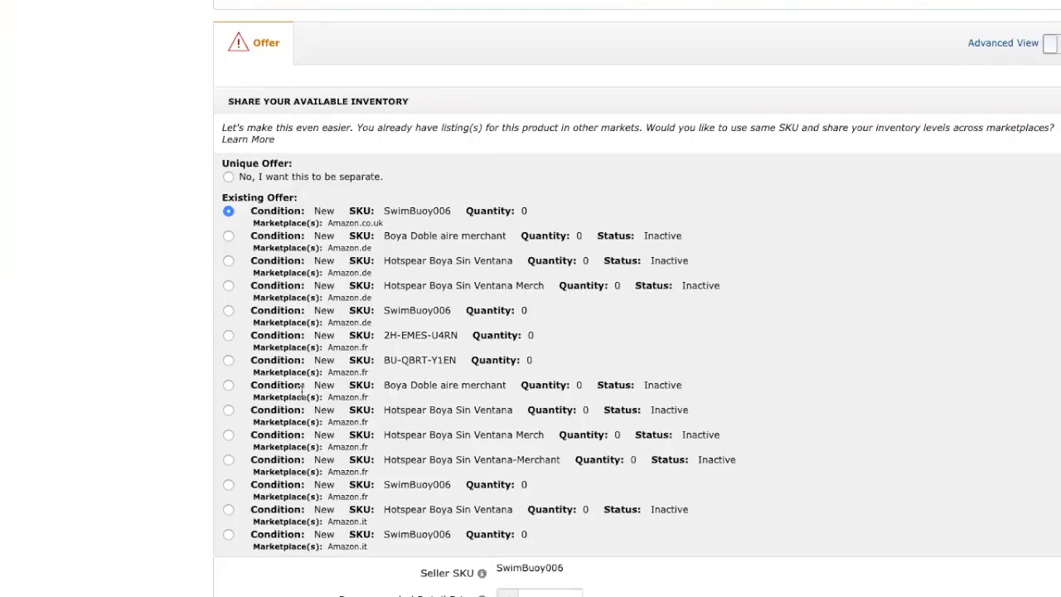
Step: Set the Recommended Retail Price to the lowest new price, €39,95
scroll(489, 479, down, 3)
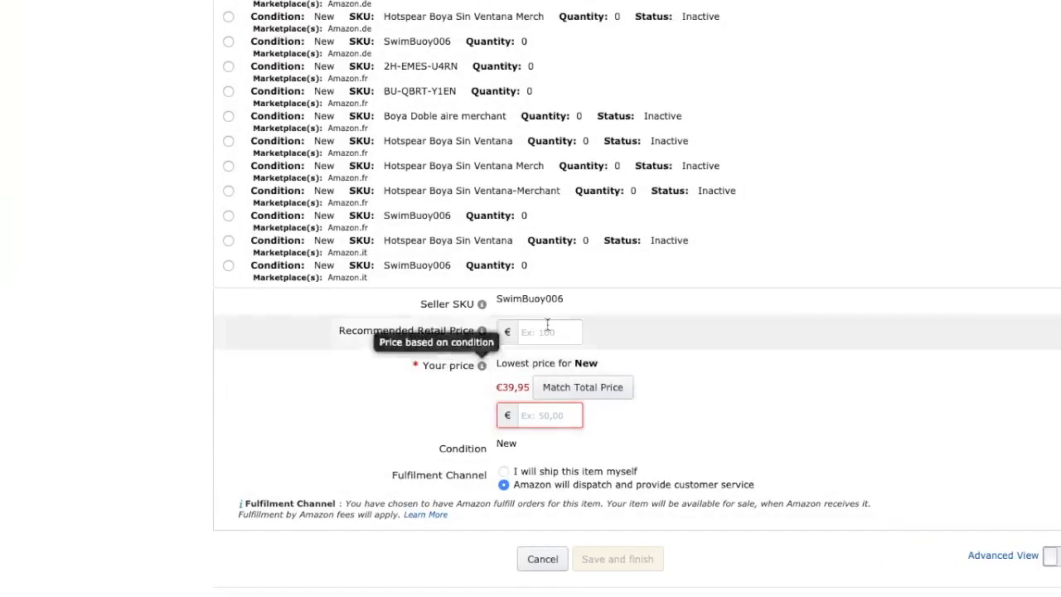
click(547, 332)
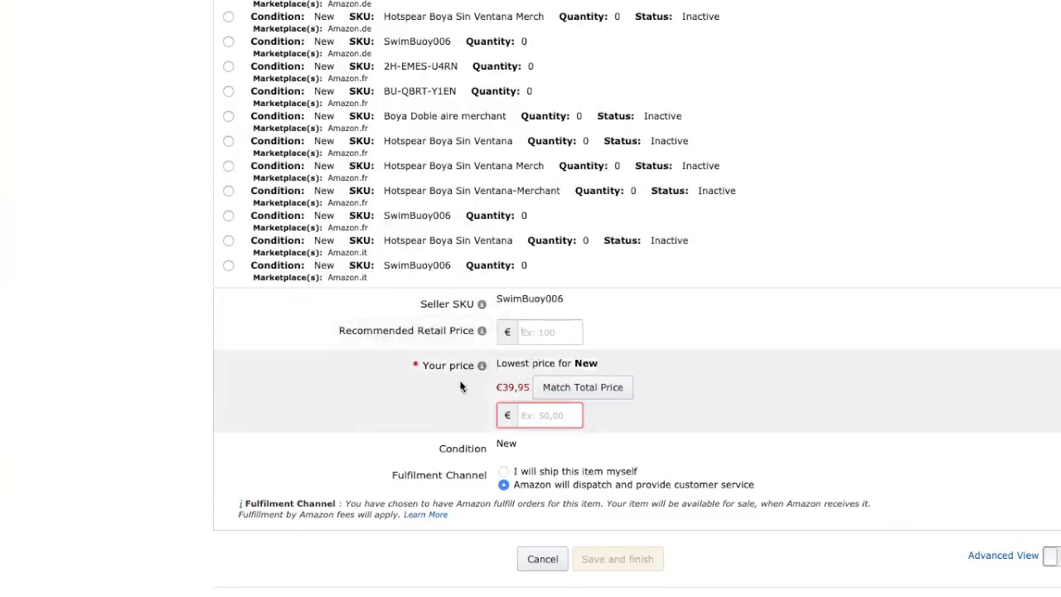
click(560, 388)
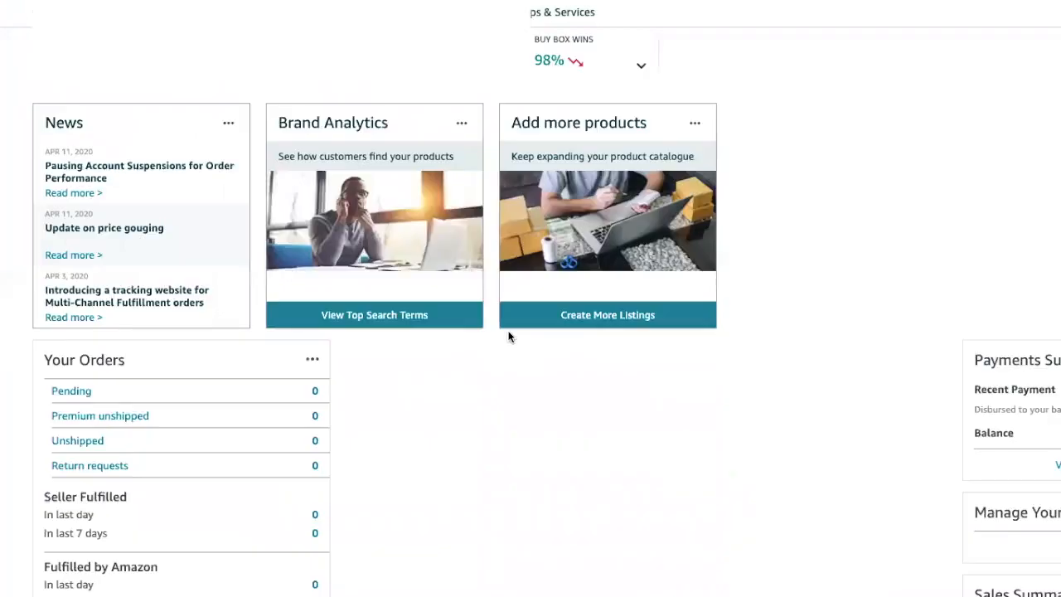
Step: Open Manage Inventory and scroll to the SwimBuoy rows to edit swimBuoy003
mouse_move(125, 13)
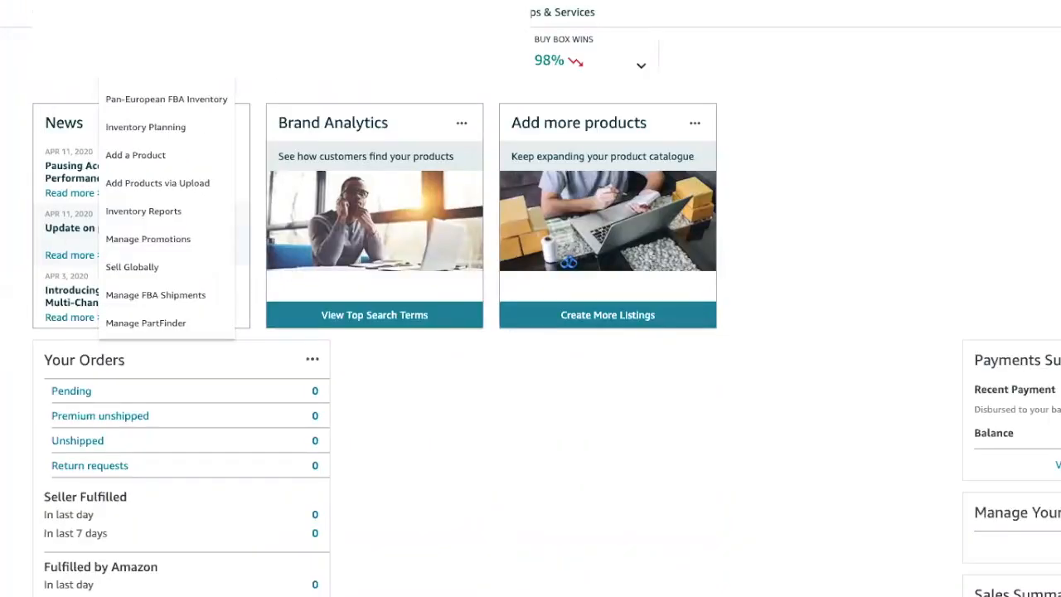
click(141, 43)
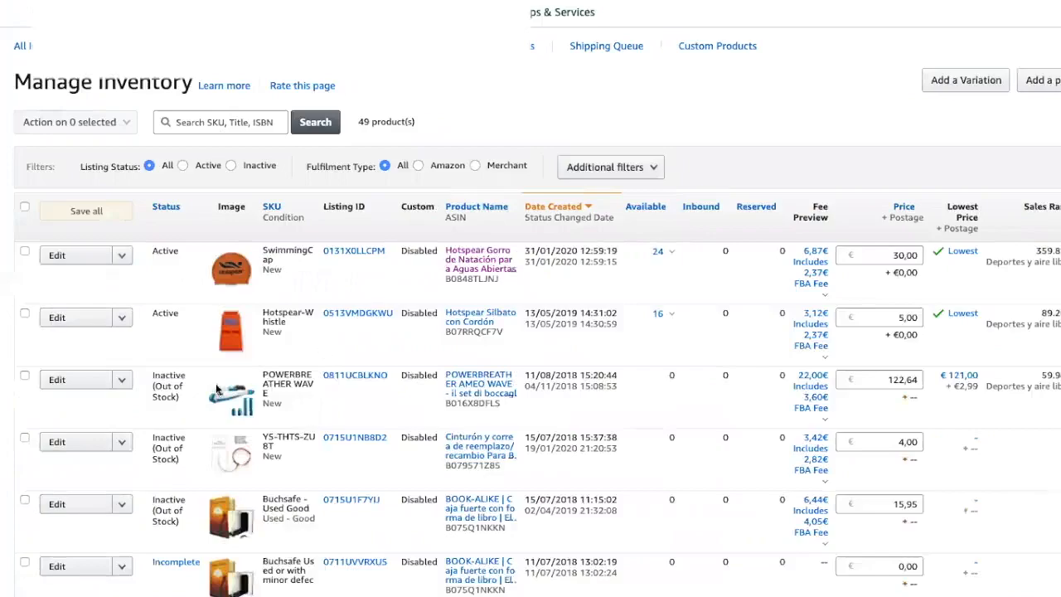
scroll(380, 236, down, 3)
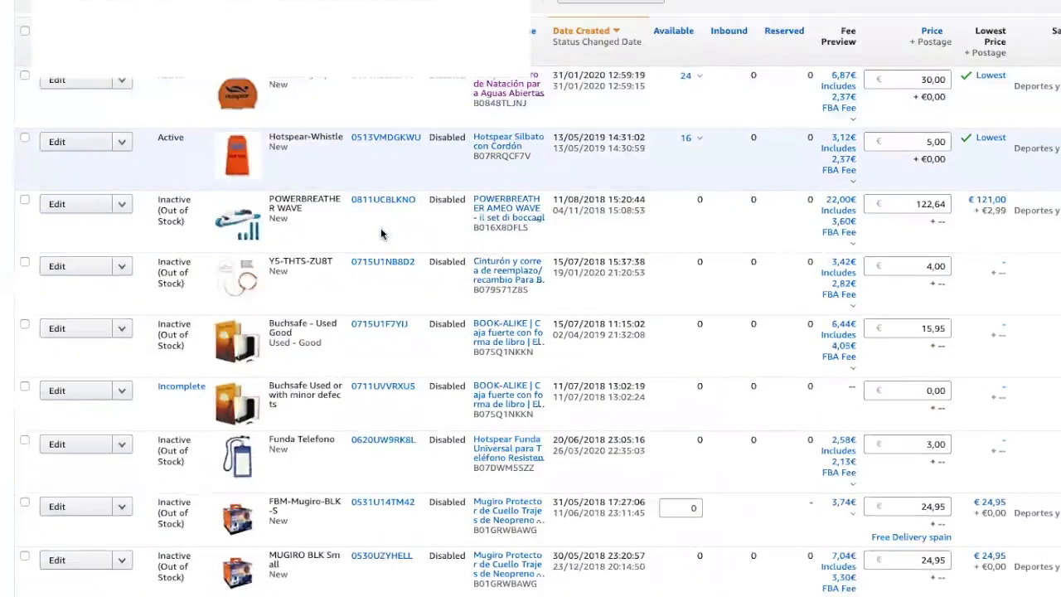
scroll(382, 233, up, 2)
scroll(381, 234, down, 2)
scroll(381, 233, down, 10)
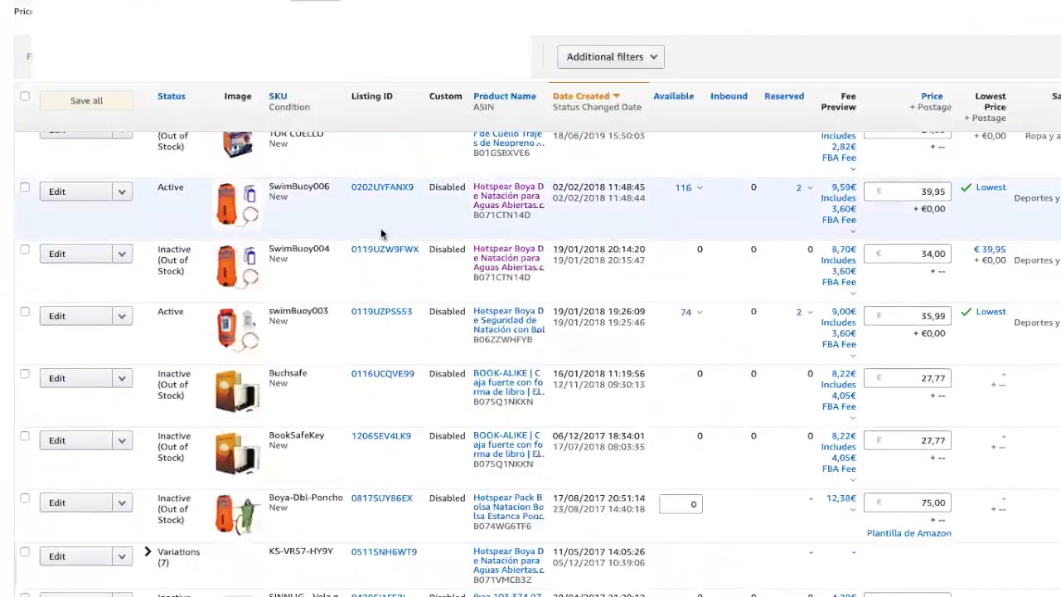
click(227, 335)
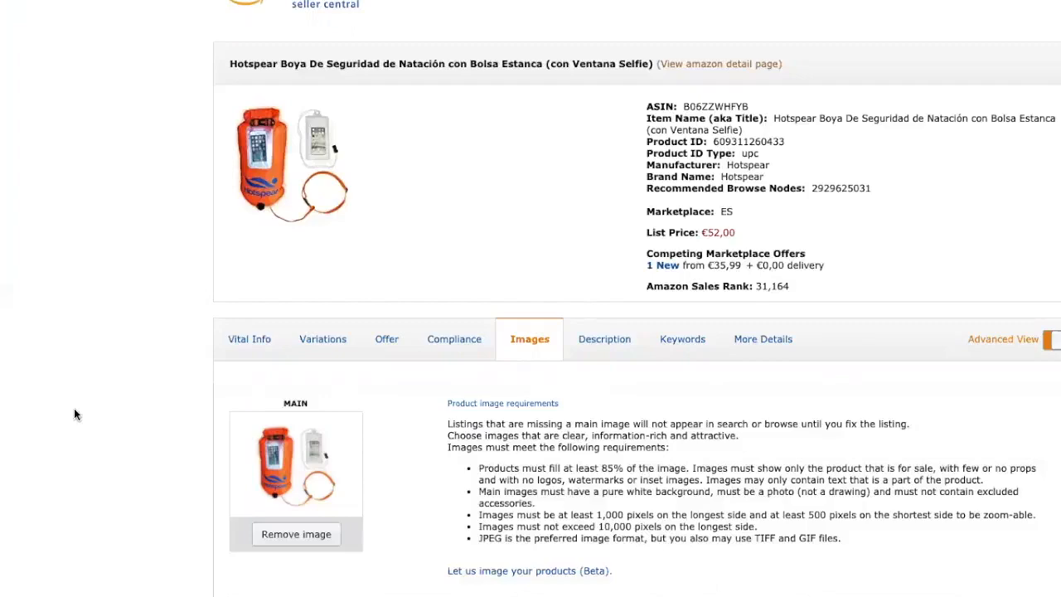
Step: Scroll through swimBuoy003's images: main image, five swimming and beach photos, one diagram
scroll(74, 410, down, 2)
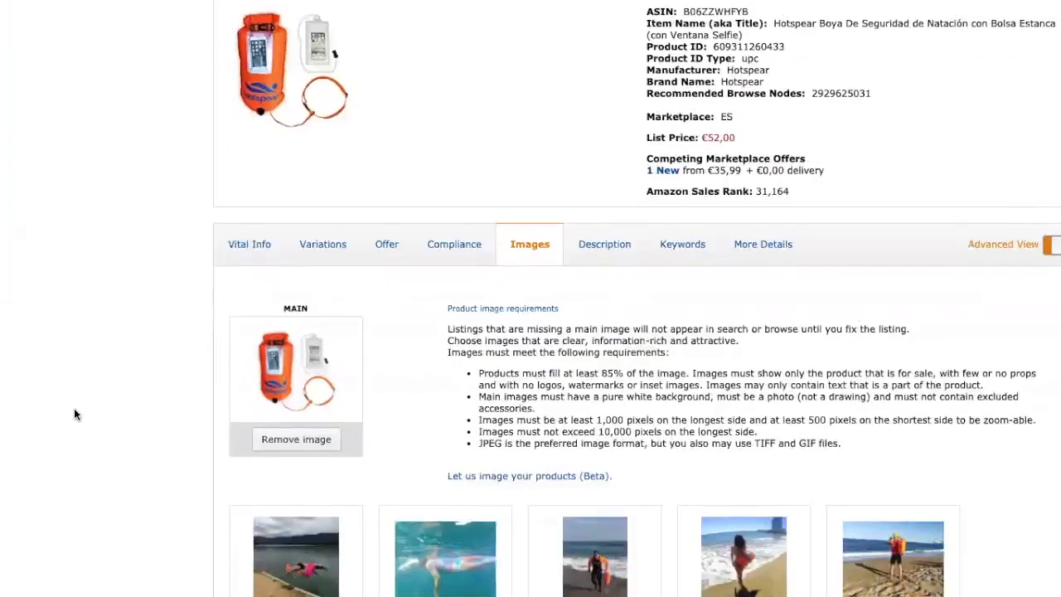
scroll(73, 408, up, 2)
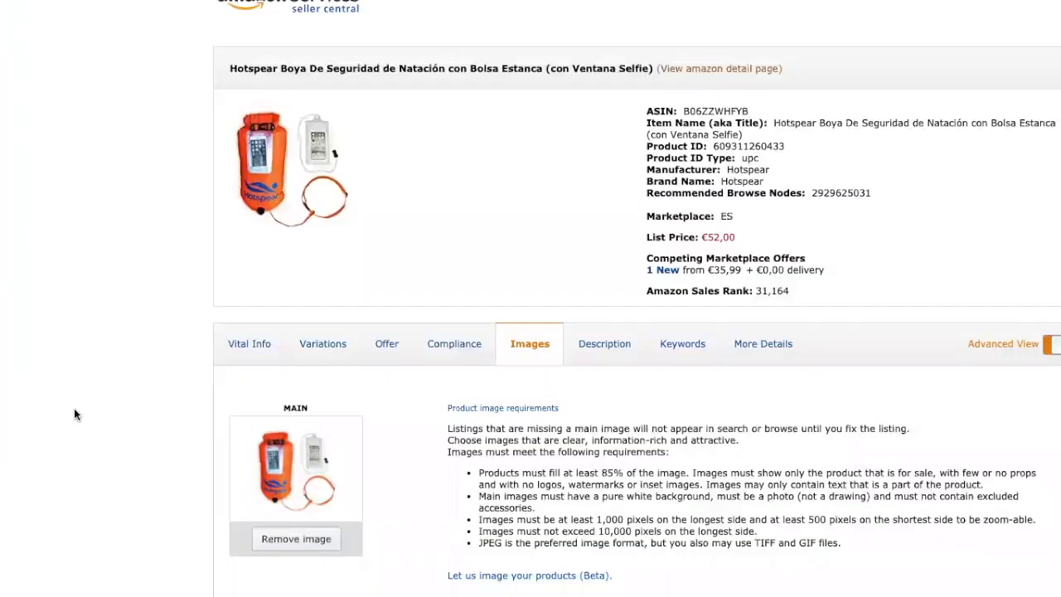
scroll(73, 408, down, 4)
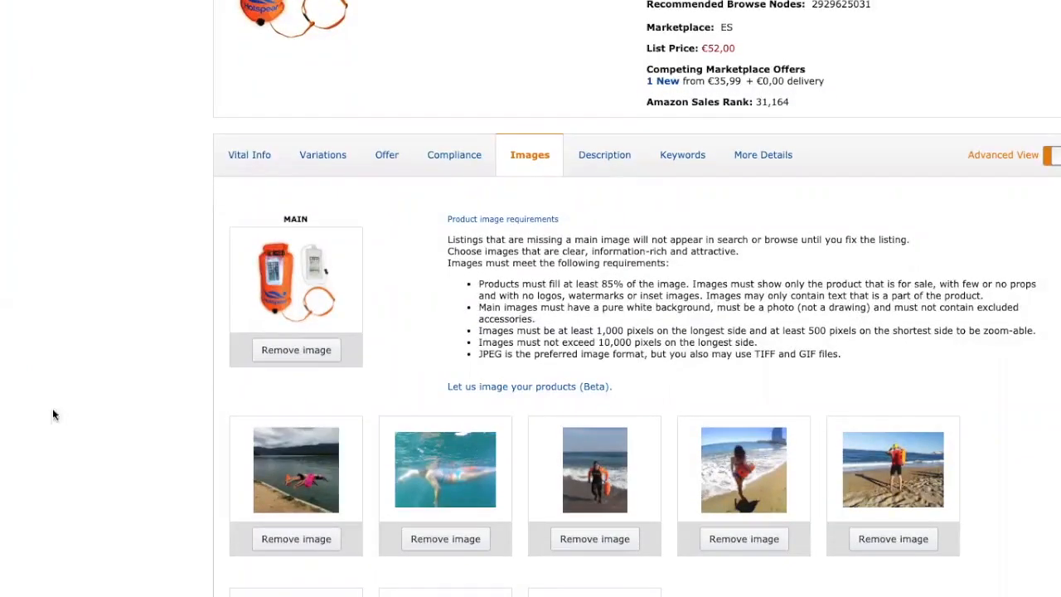
scroll(96, 327, down, 5)
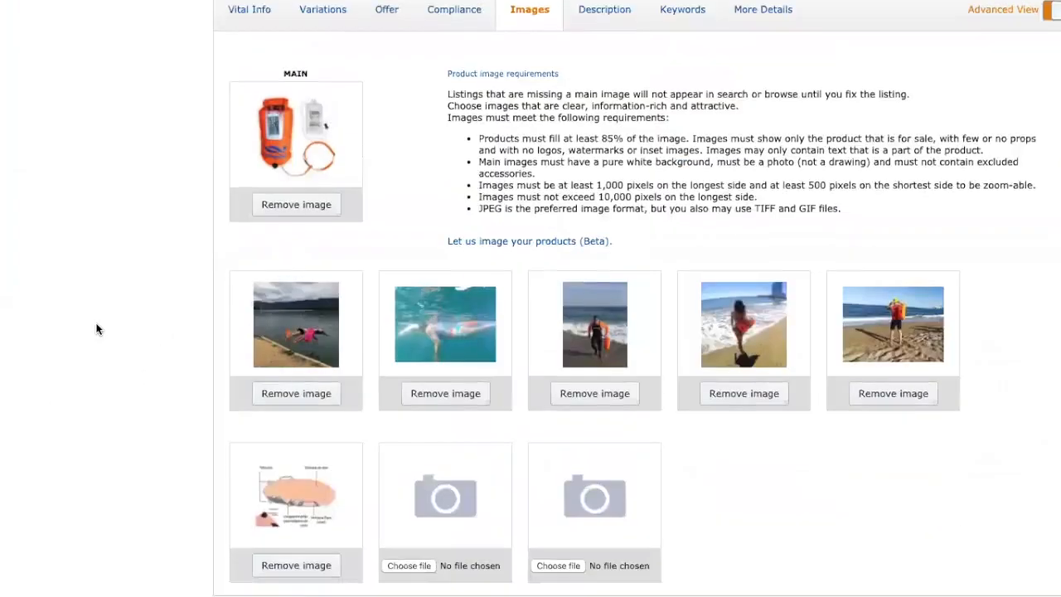
scroll(97, 329, up, 3)
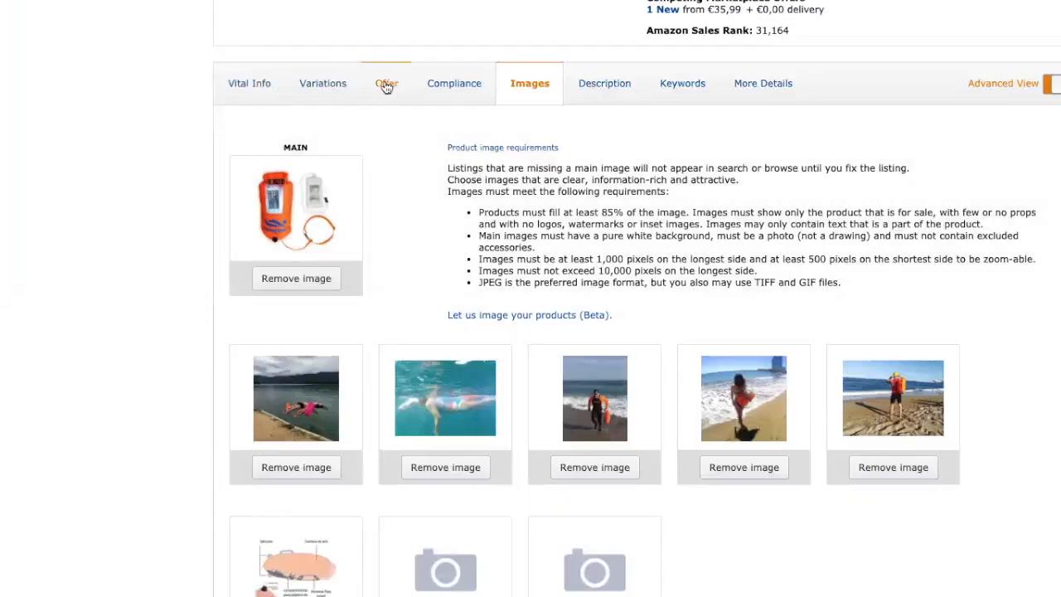
Step: Show swimBuoy003's other-marketplace prices and highlight the unpriced AMAZON.NL entry
click(388, 85)
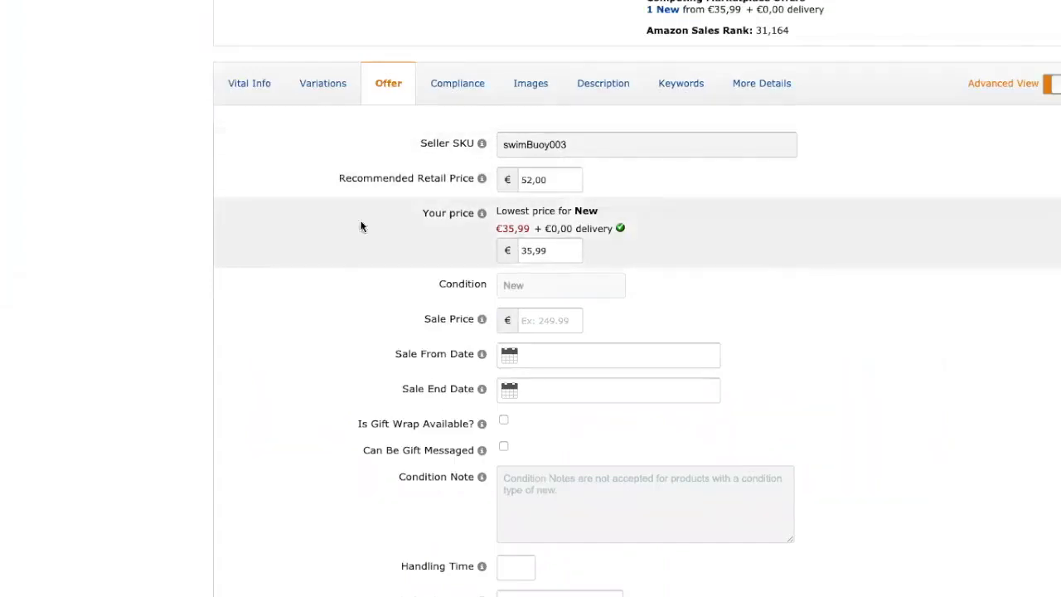
scroll(401, 279, down, 2)
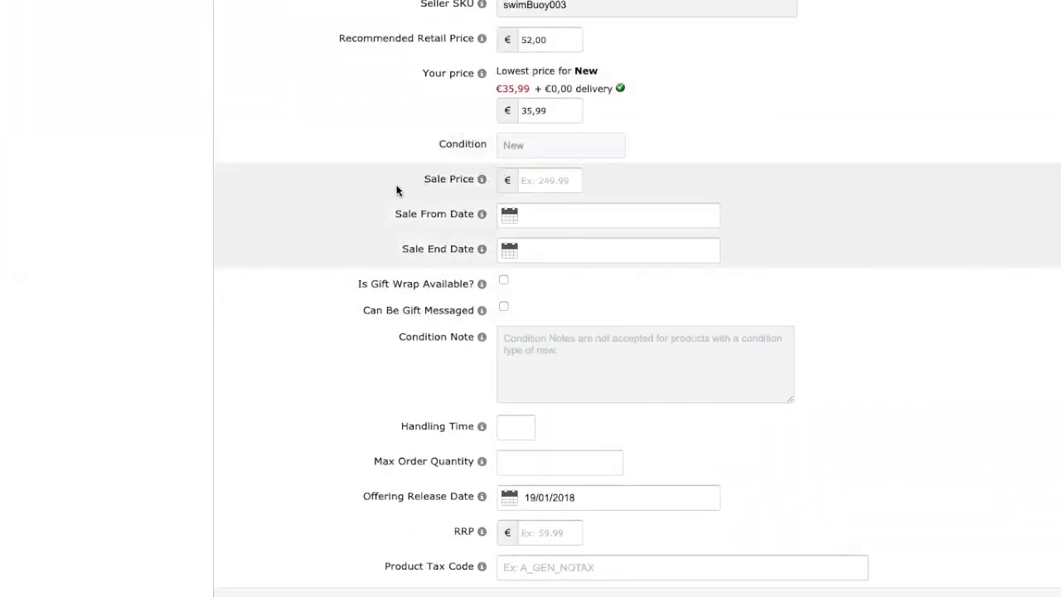
scroll(397, 191, down, 6)
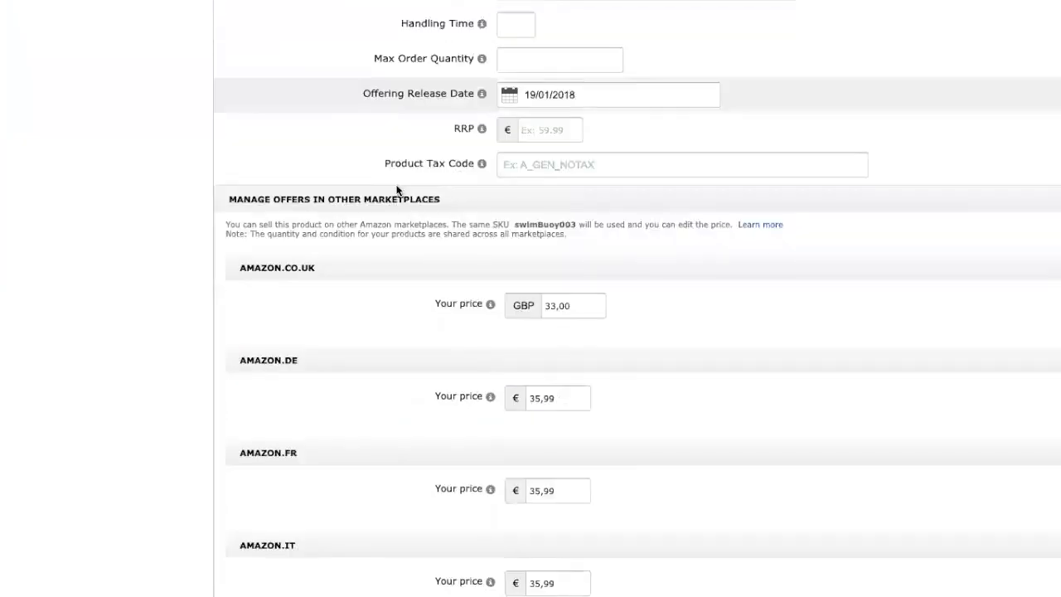
scroll(396, 190, down, 1)
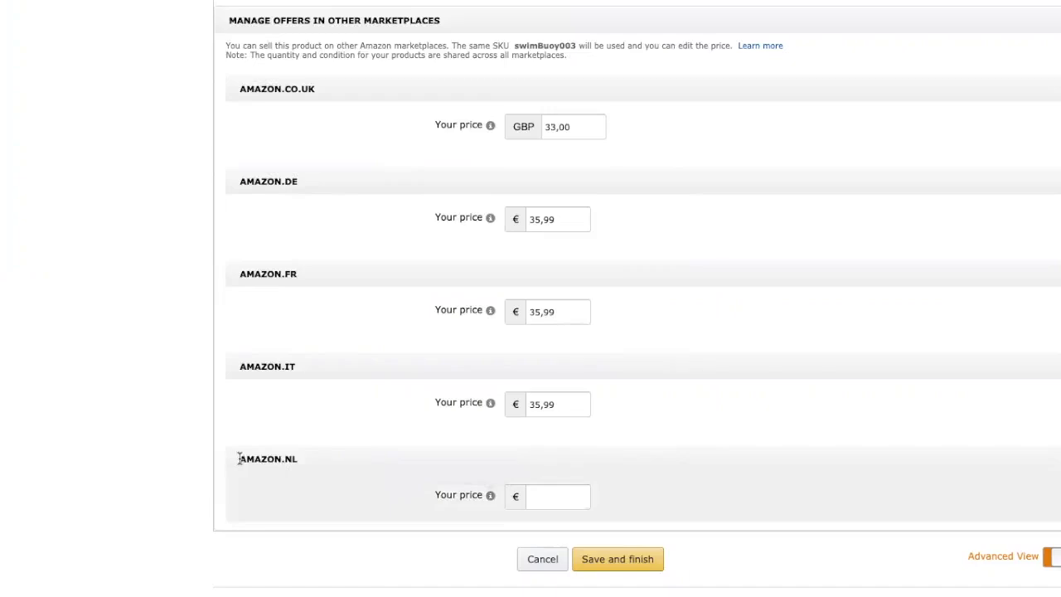
drag(242, 459, 296, 458)
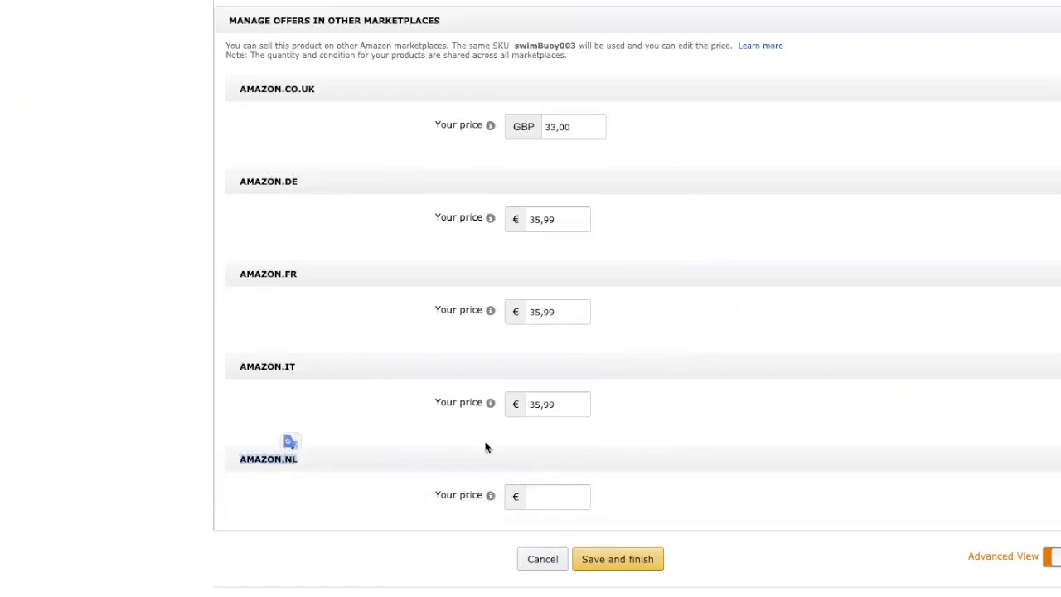
Step: Enter 35,99 as swimBuoy003's Amazon.nl price
click(536, 497)
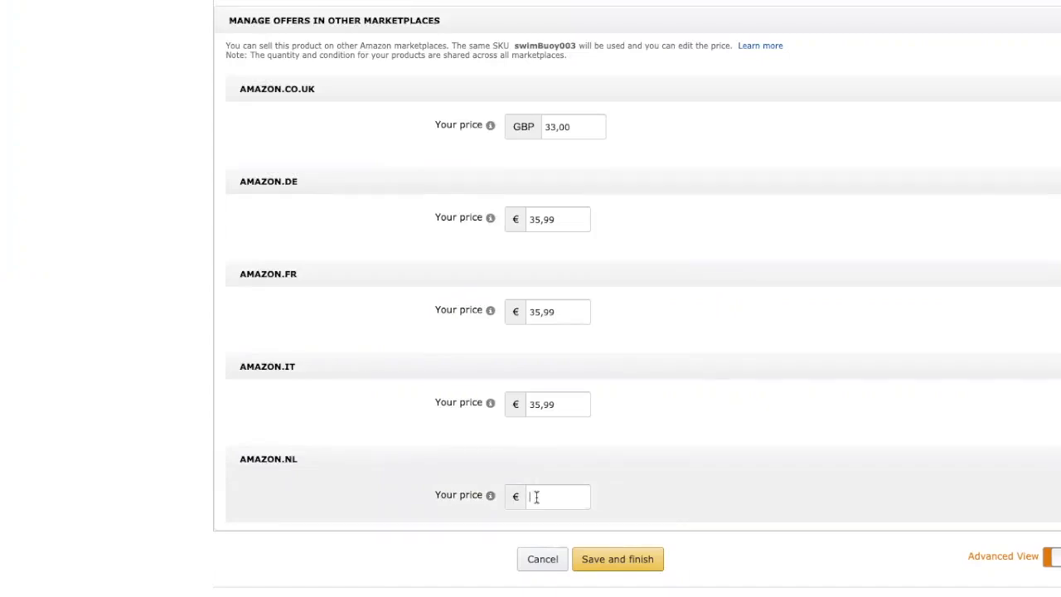
text(35)
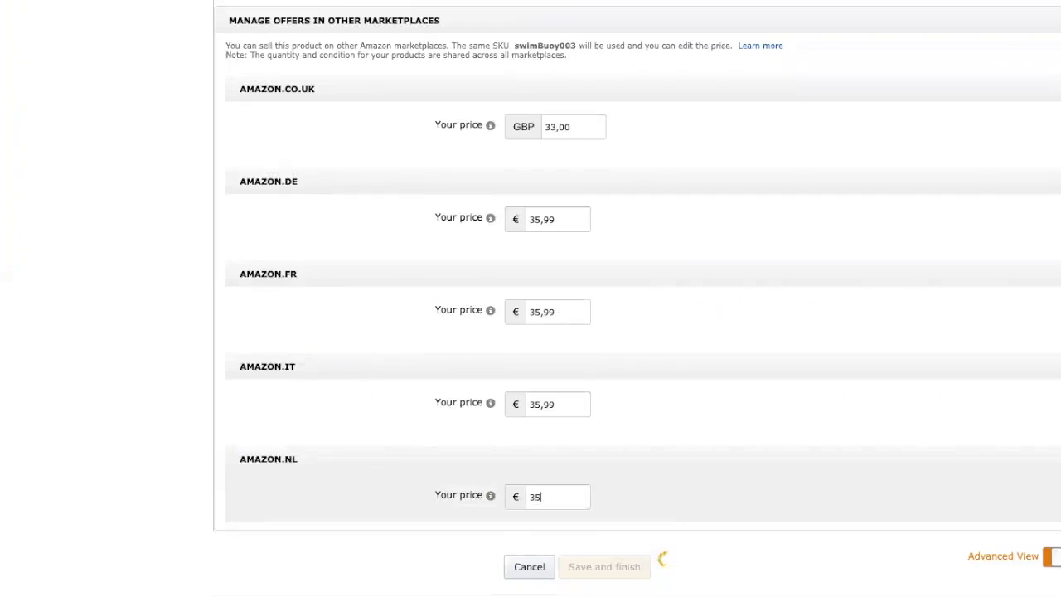
text(,99)
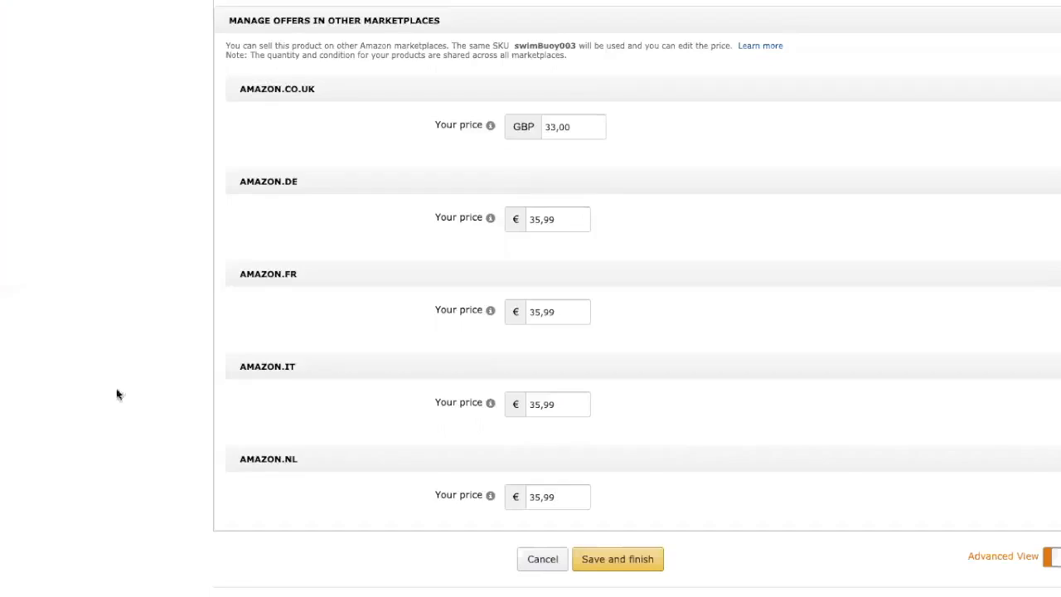
Step: Scroll up and down through the swim buoy offer form in Seller Central
scroll(301, 229, up, 10)
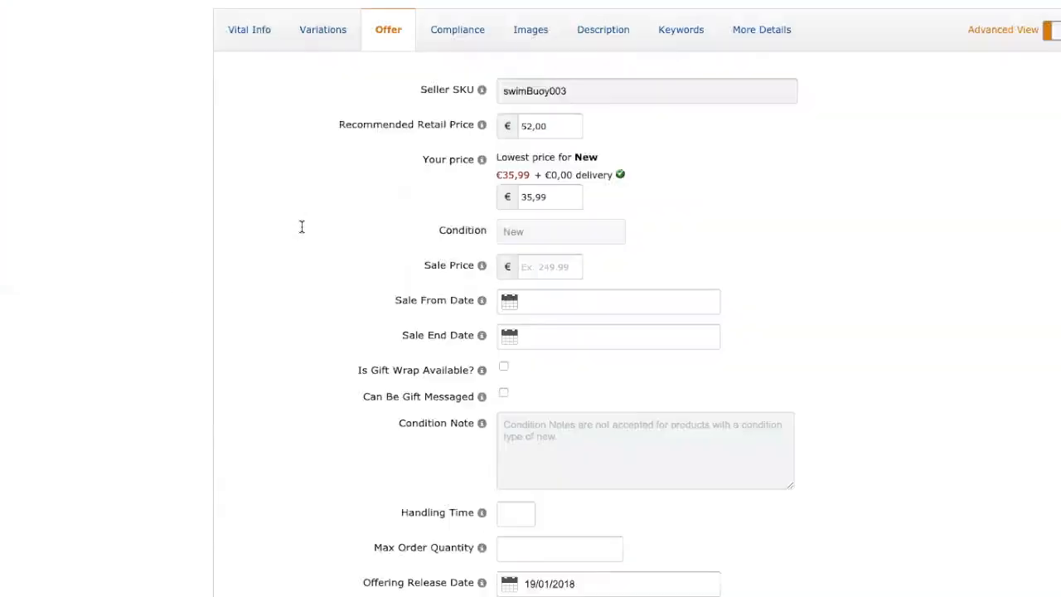
scroll(300, 231, down, 10)
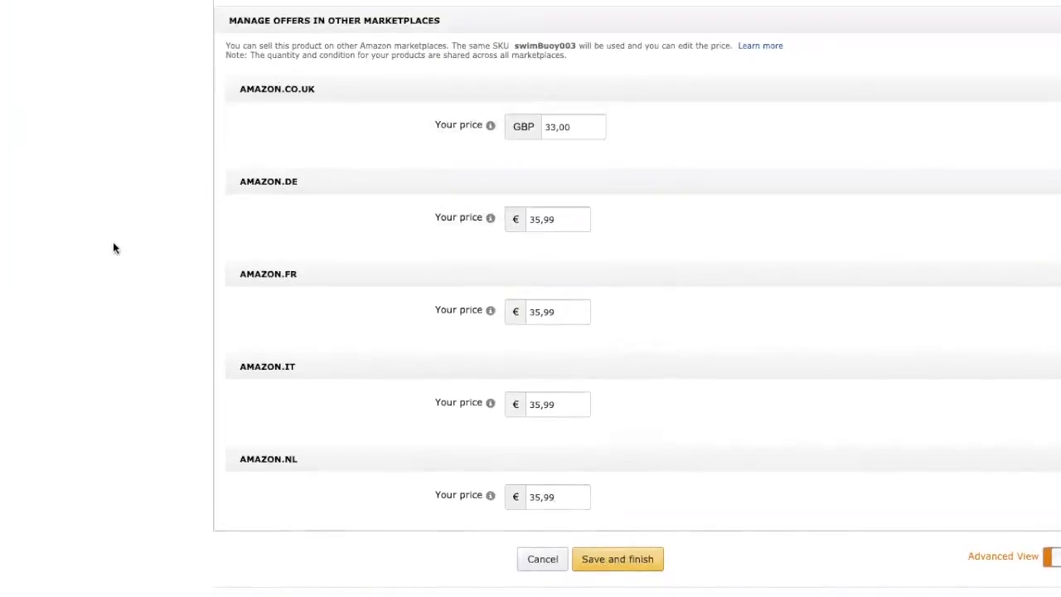
scroll(113, 247, up, 10)
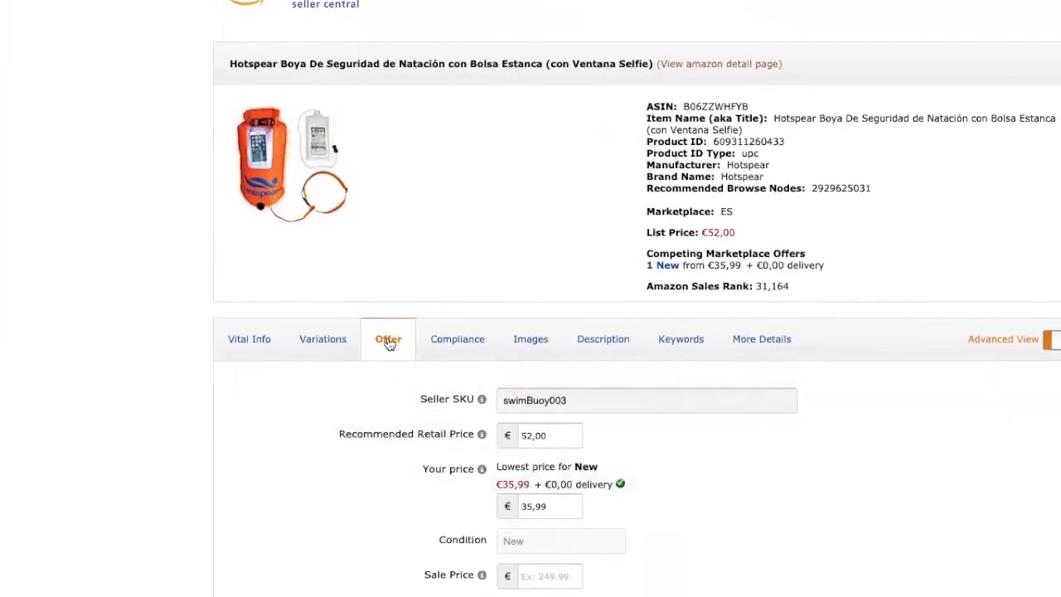
scroll(339, 511, down, 10)
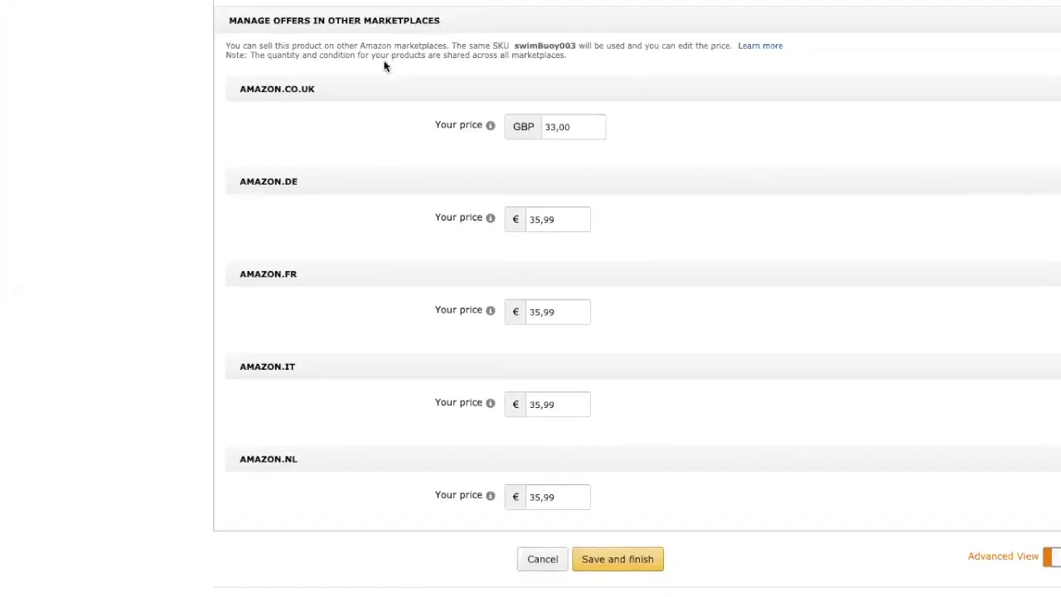
scroll(383, 67, up, 1)
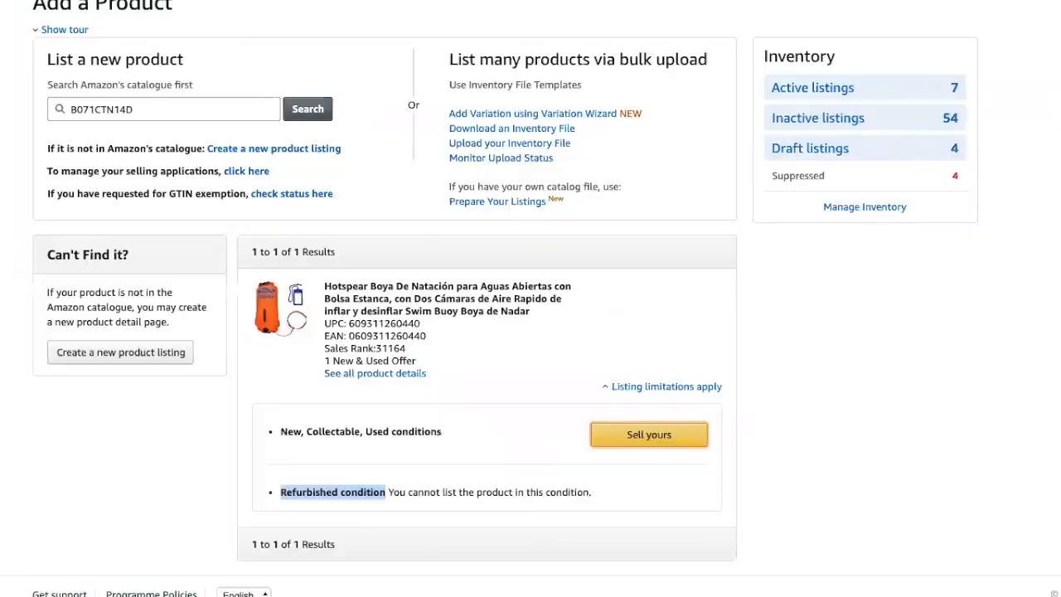
Step: Check the swim buoy offer prices: 33,00 GBP for Amazon.co.uk and 35,99 € for the euro marketplaces
scroll(331, 38, up, 1)
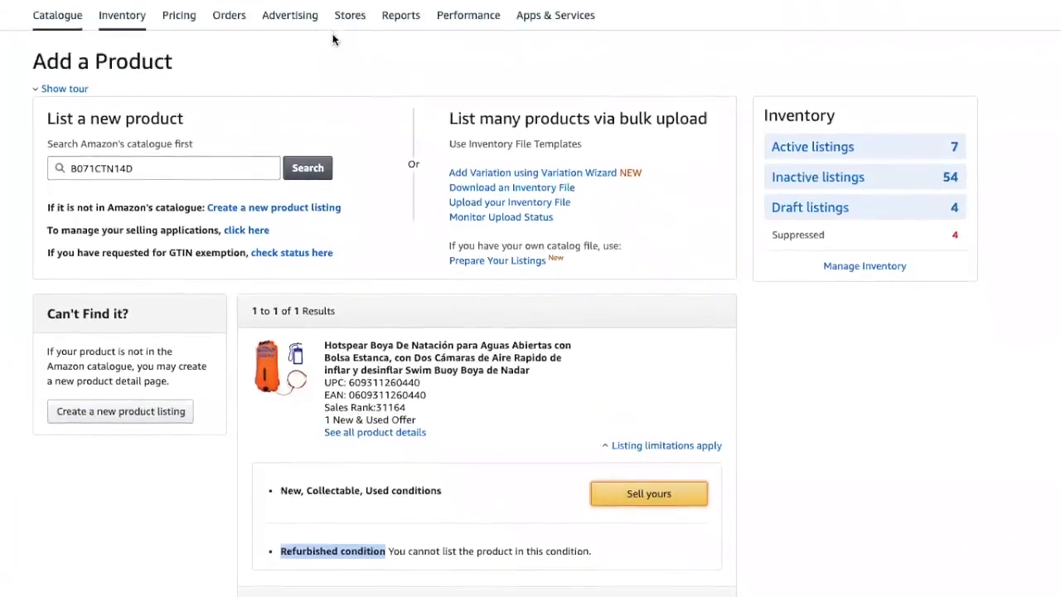
mouse_move(122, 17)
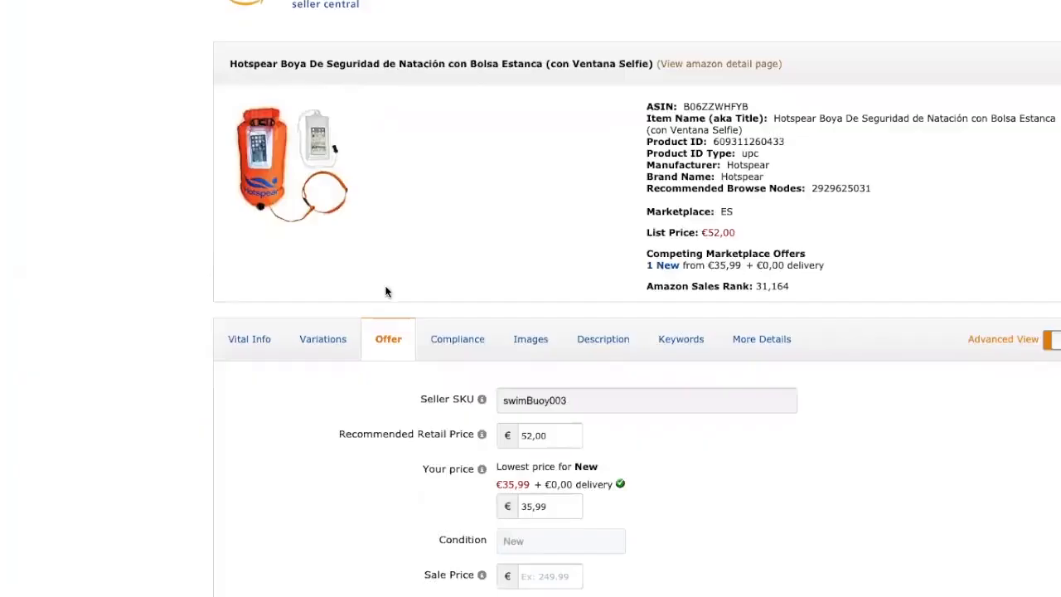
scroll(385, 285, down, 15)
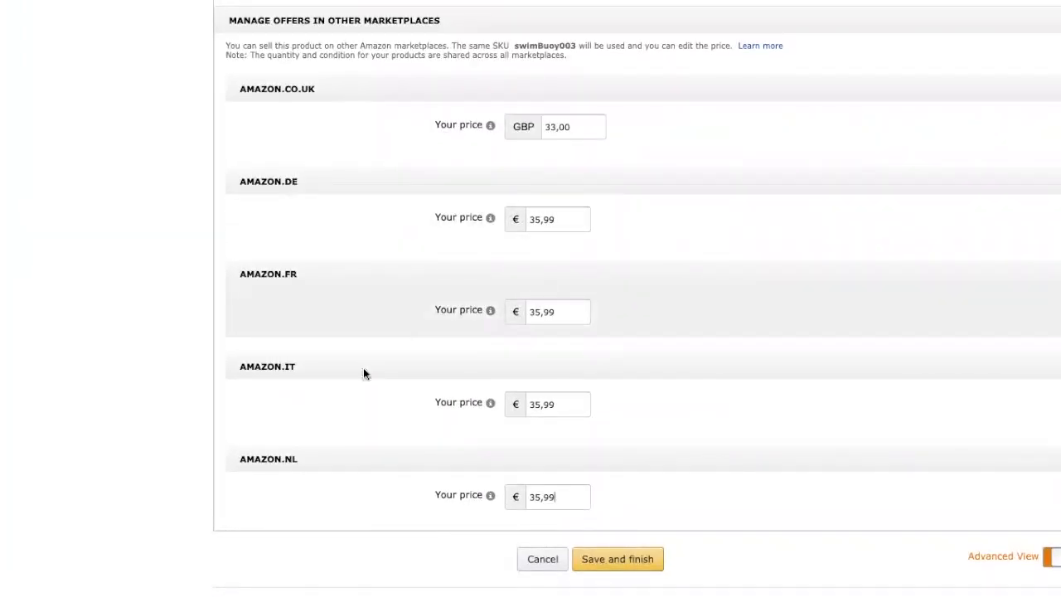
Step: Save and finish the swim buoy offer, then pick another marketplace from the selector
click(618, 560)
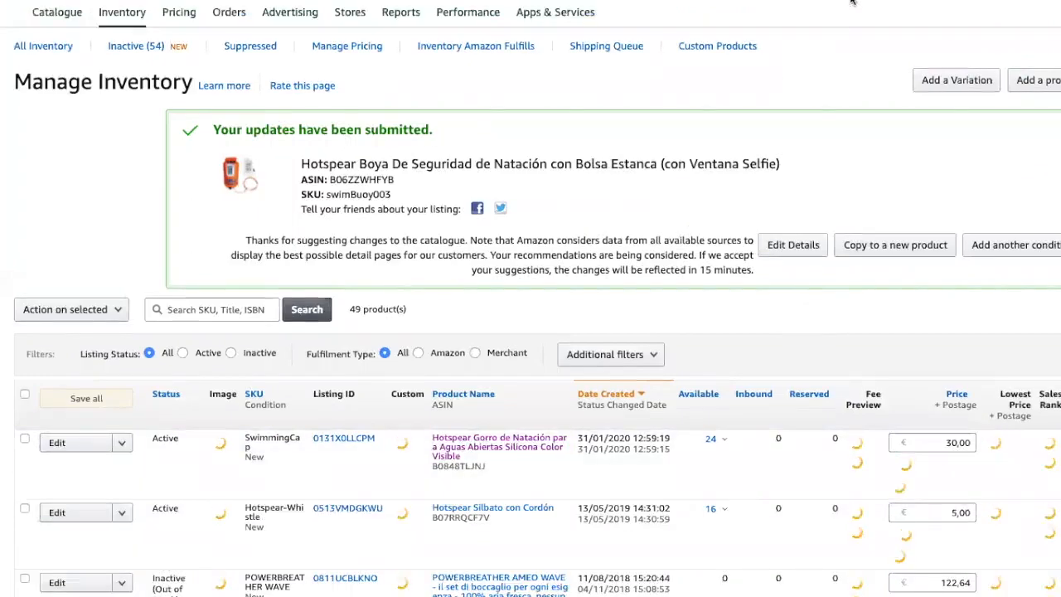
click(847, 1)
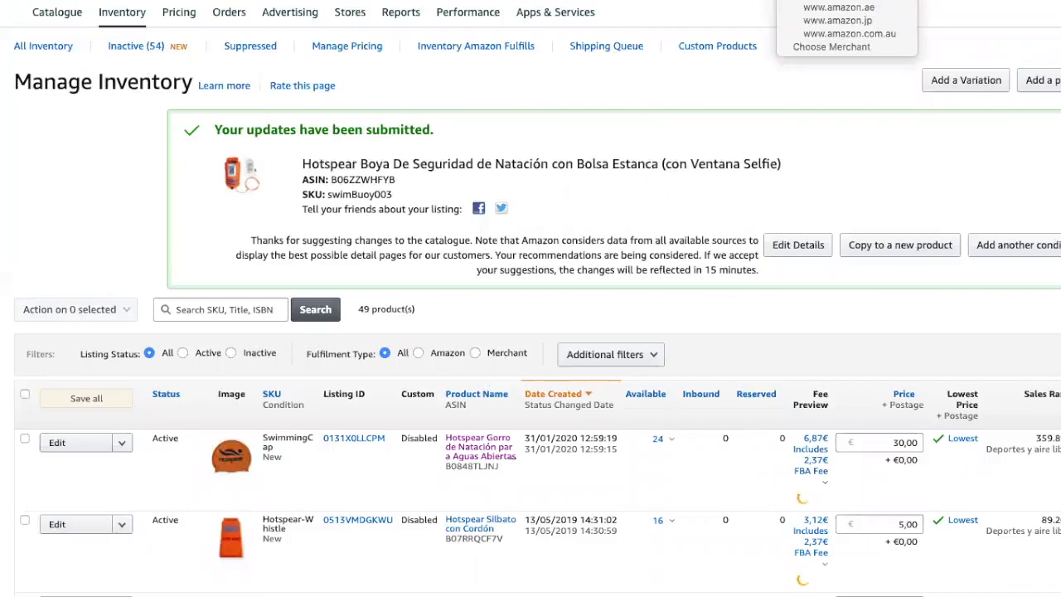
click(880, 1)
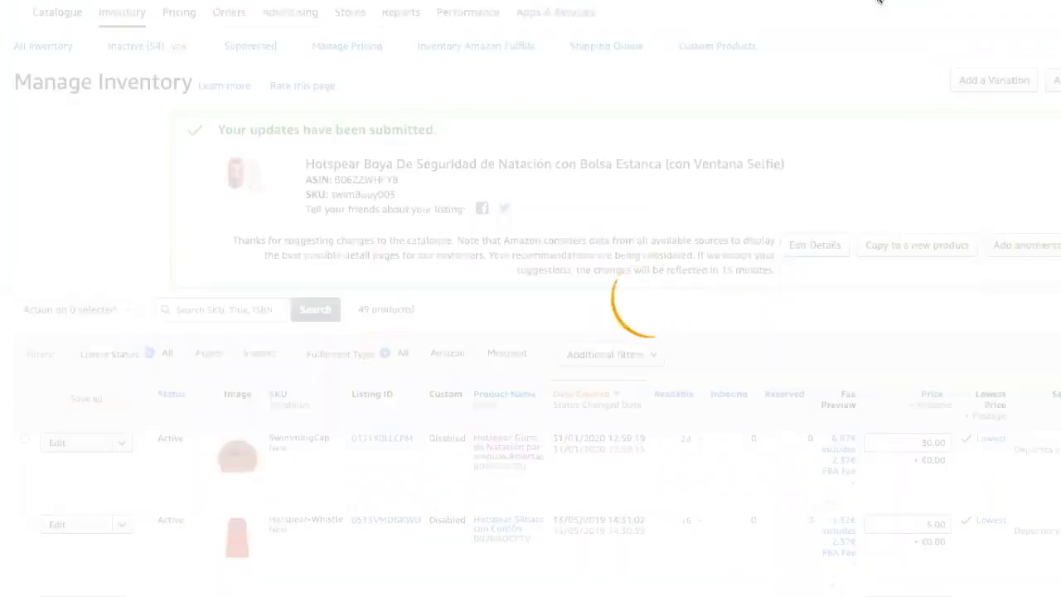
Step: View the empty Netherlands Manage Inventory page, then switch to another marketplace
scroll(507, 344, up, 3)
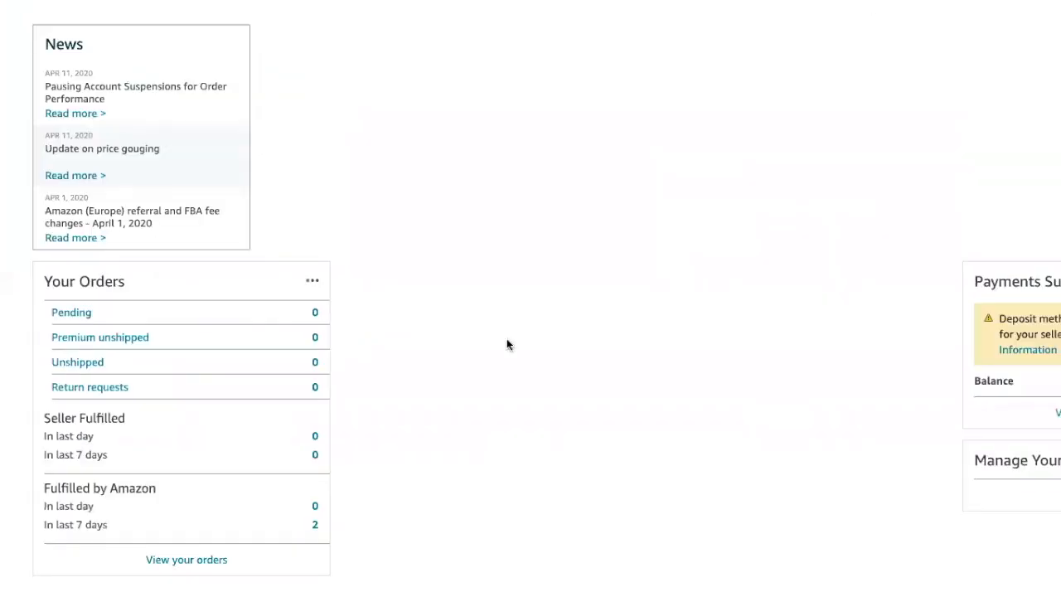
scroll(507, 344, up, 1)
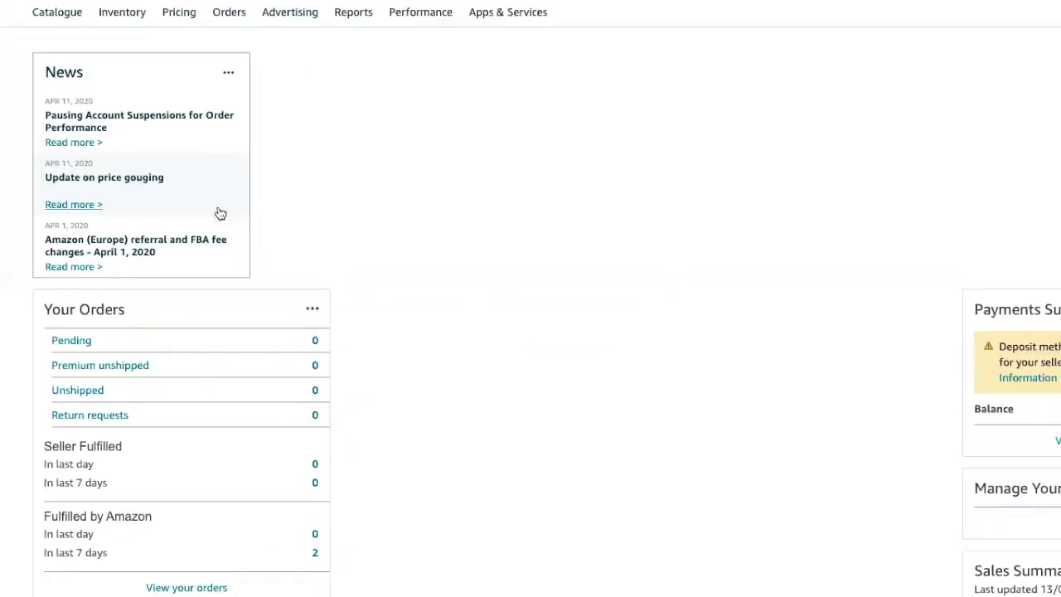
mouse_move(126, 13)
click(147, 52)
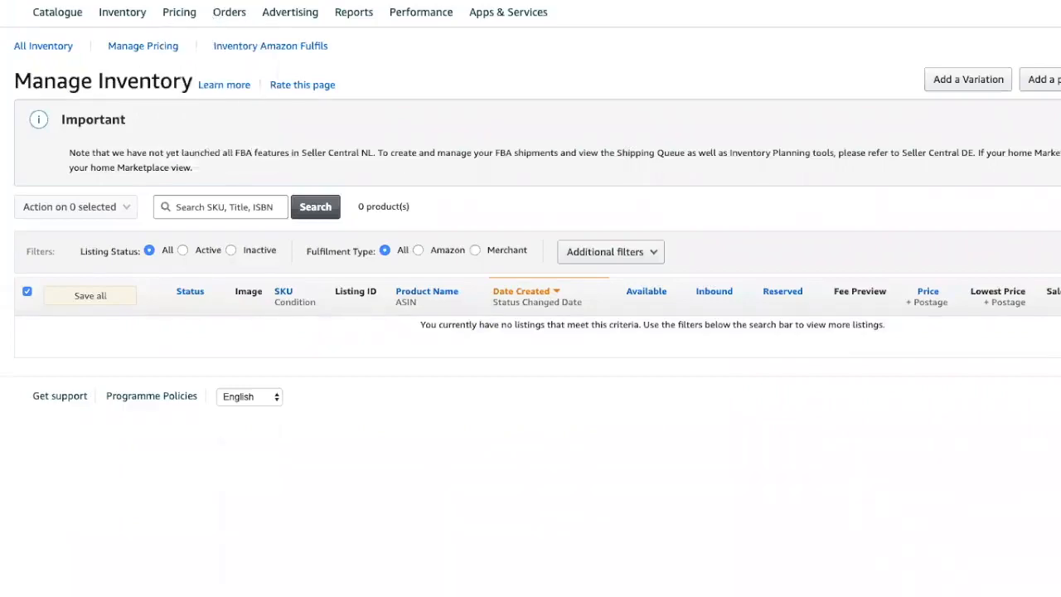
click(843, 2)
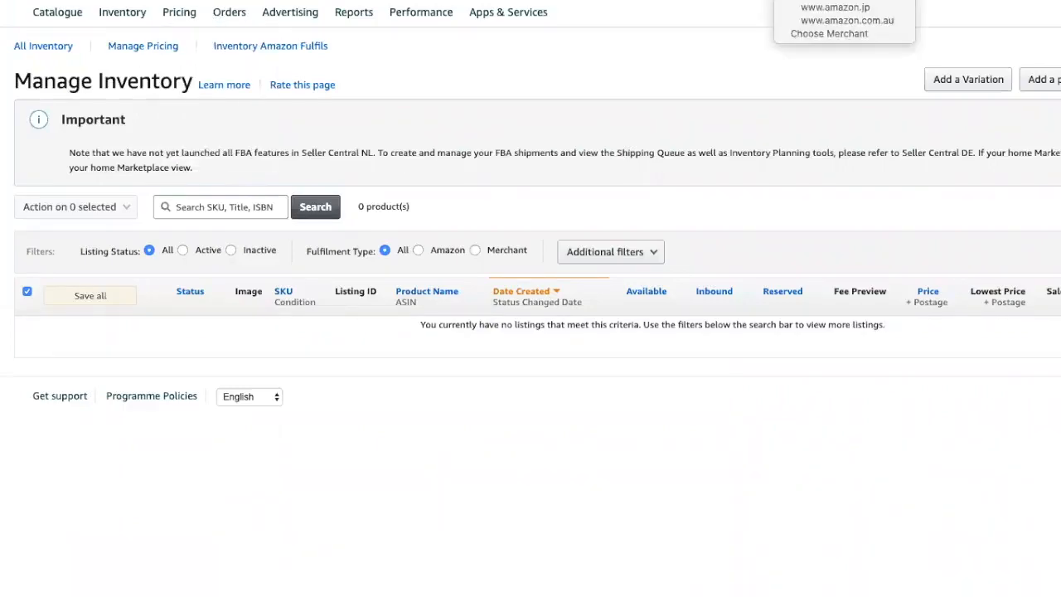
click(844, 2)
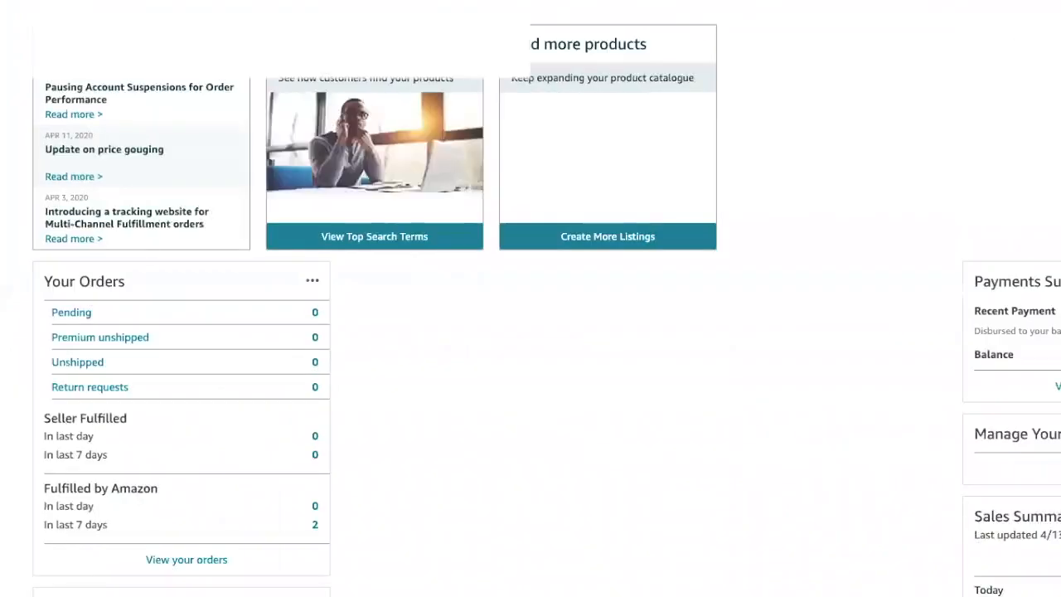
Step: Open Manage Inventory showing 49 products and scan across the table's columns
mouse_move(126, 13)
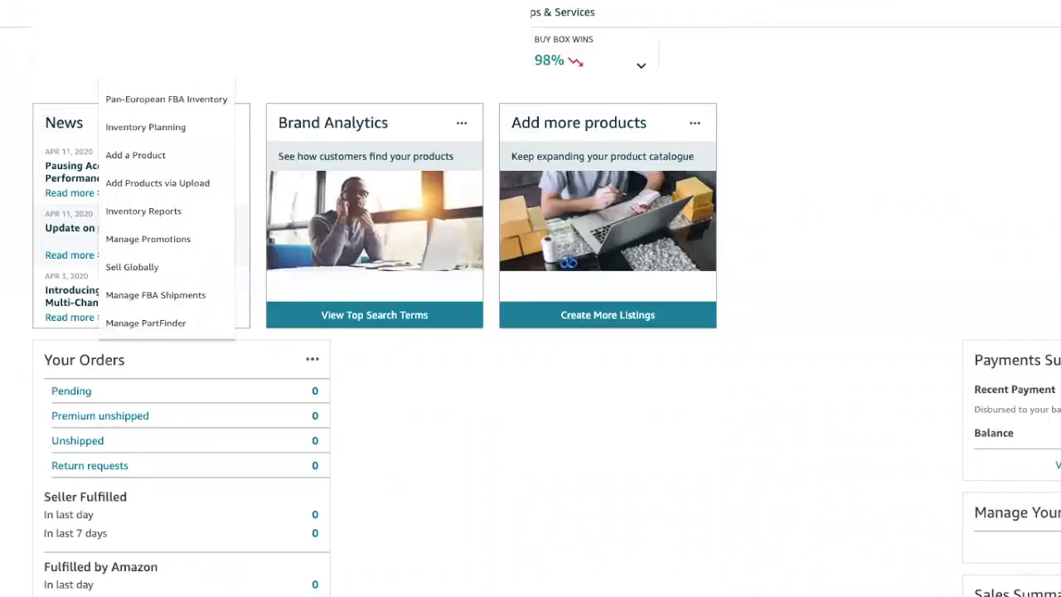
click(137, 43)
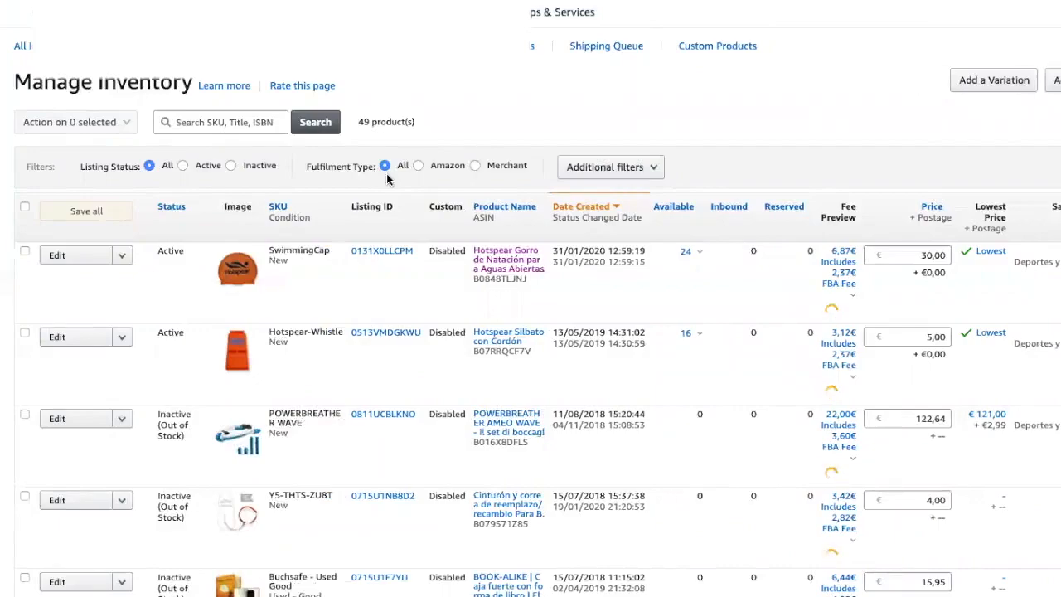
scroll(386, 178, down, 1)
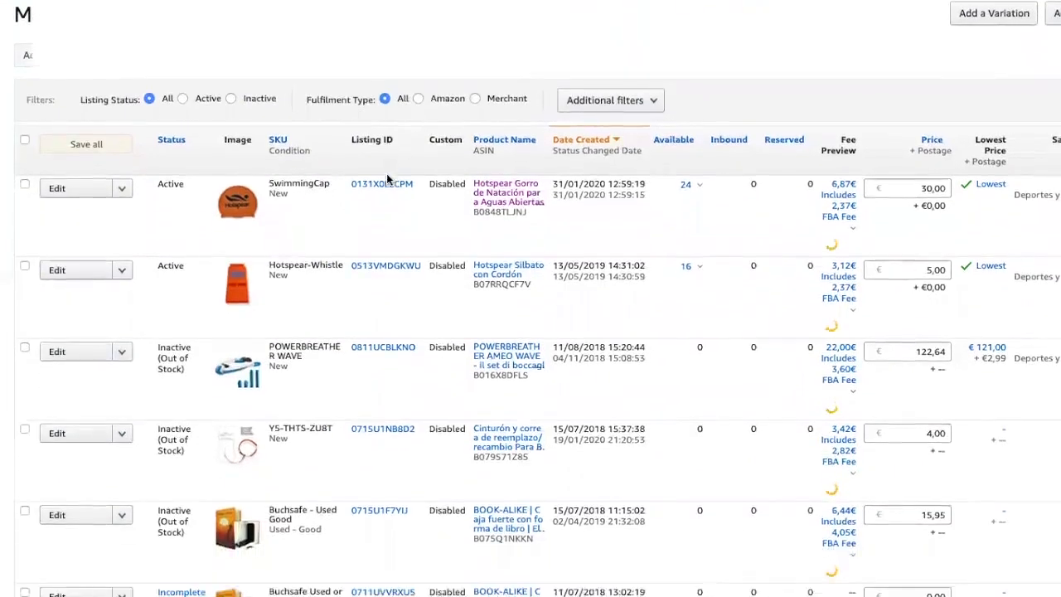
scroll(386, 178, down, 1)
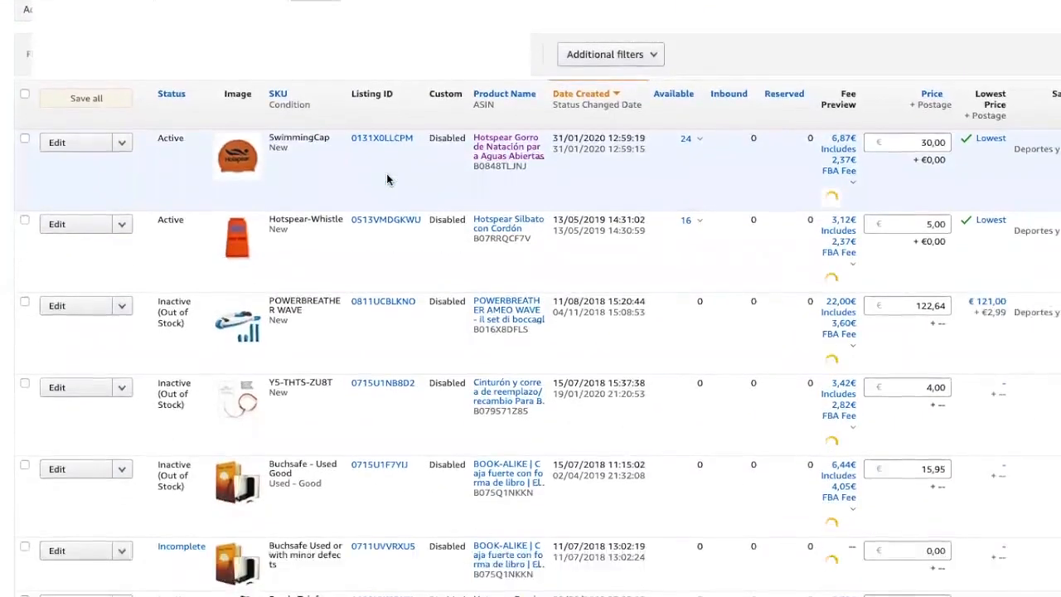
scroll(386, 180, up, 2)
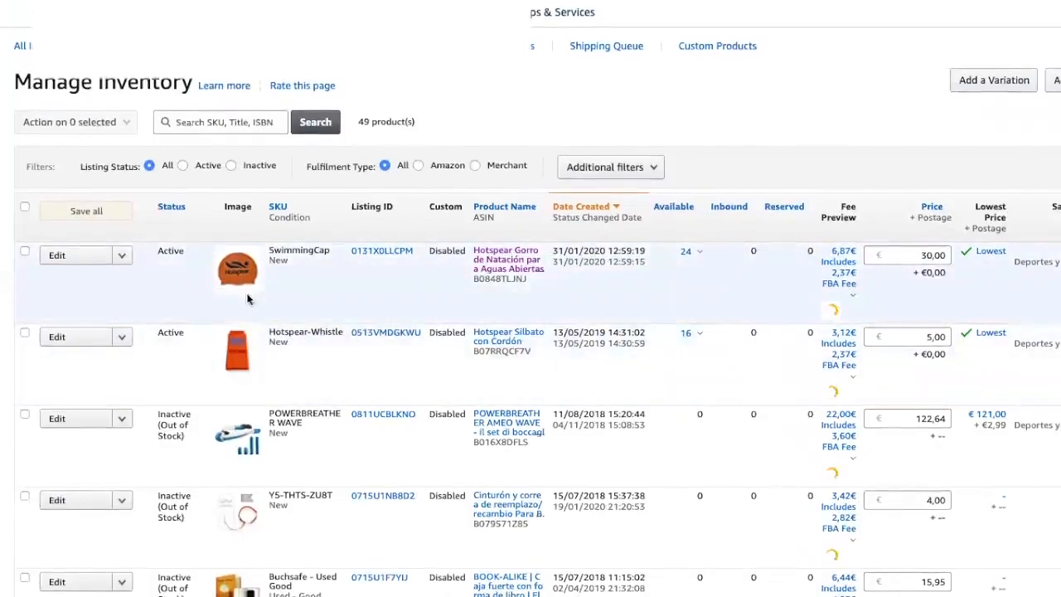
scroll(386, 296, right, 1)
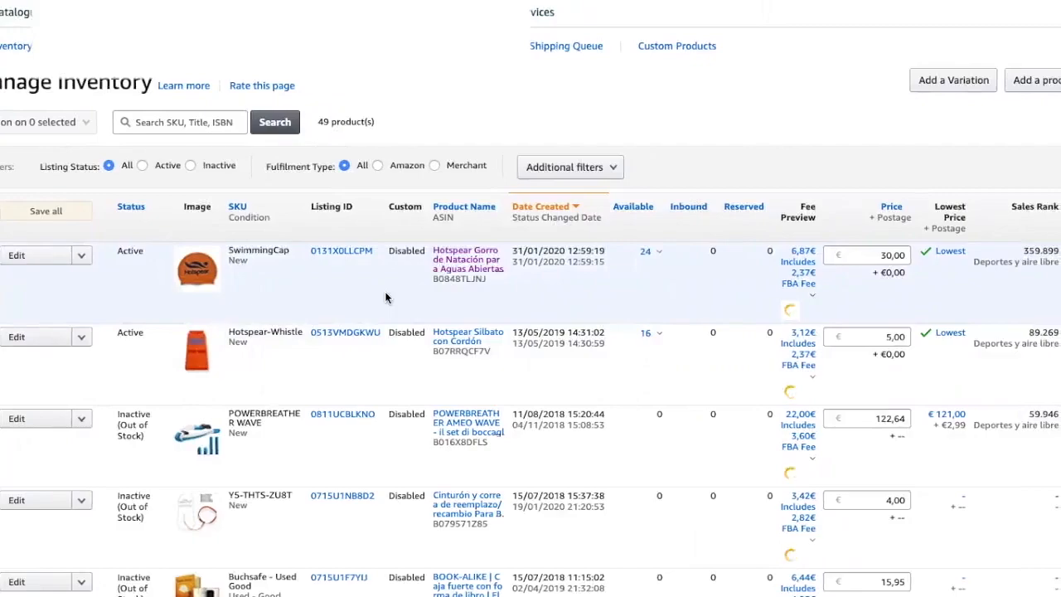
scroll(385, 296, left, 1)
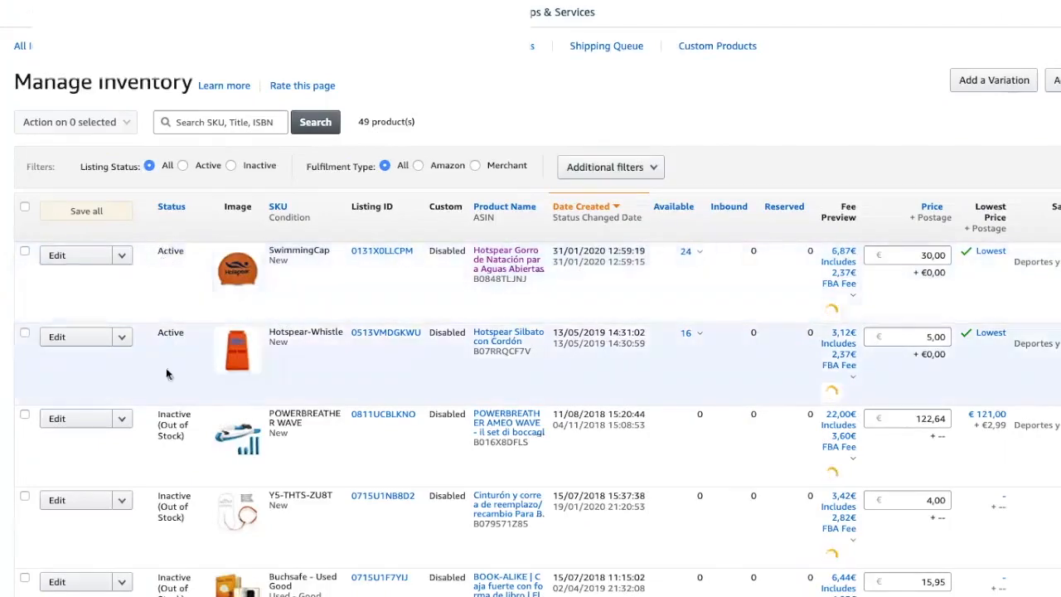
Step: Scroll through the listings, including inactive and incomplete ones, and select the Mugiro row's available quantity
scroll(170, 442, down, 1)
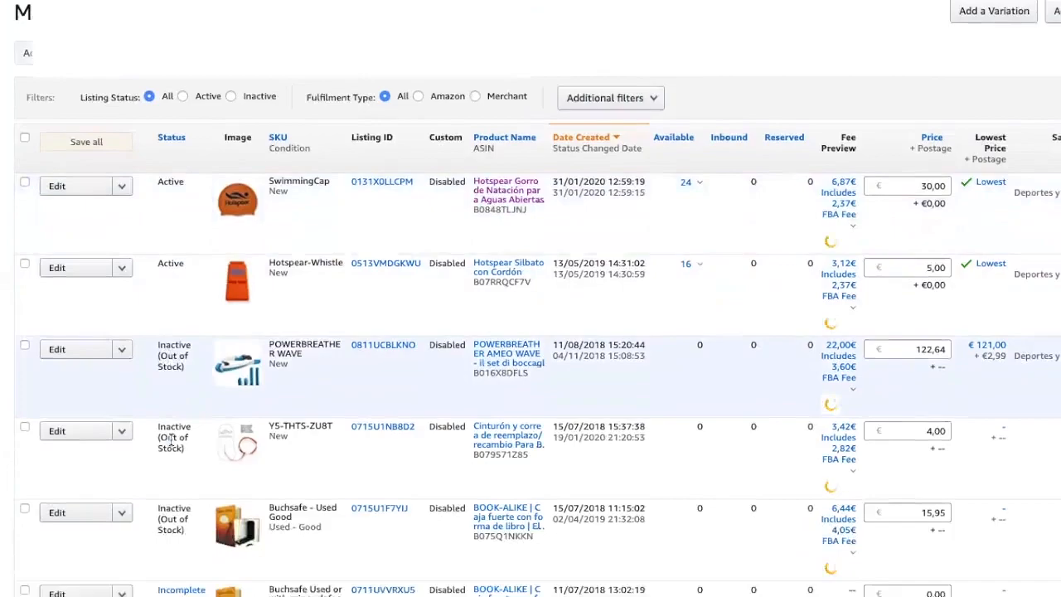
scroll(173, 445, down, 2)
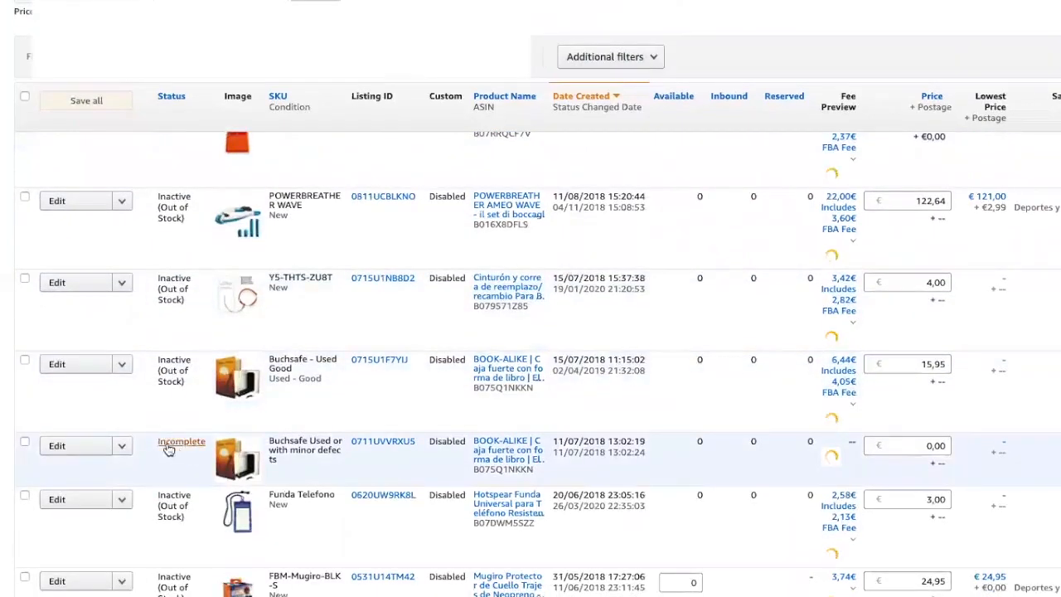
scroll(169, 471, down, 1)
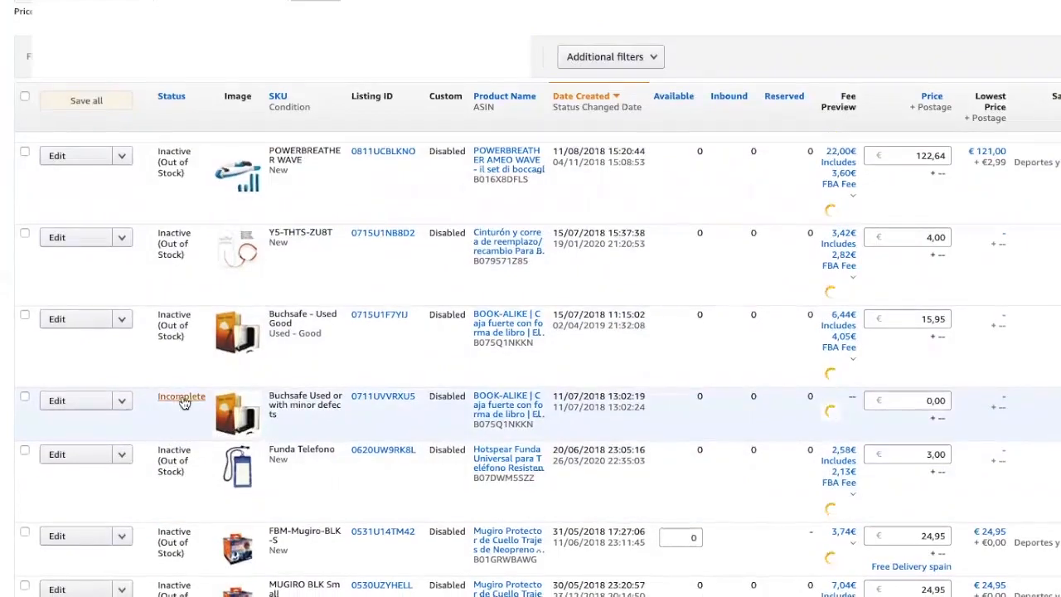
scroll(182, 389, down, 3)
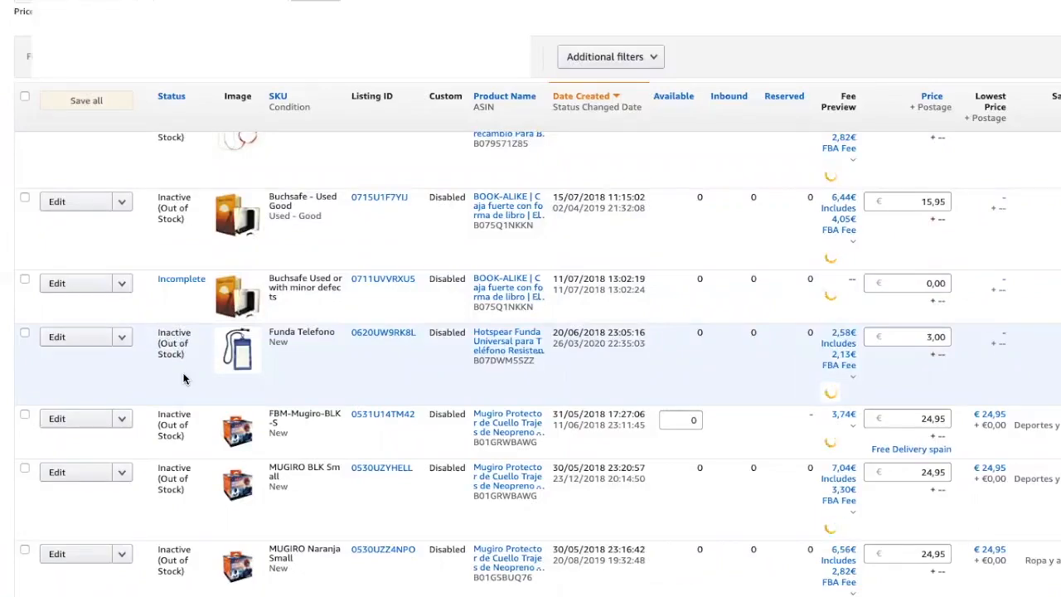
scroll(185, 375, up, 4)
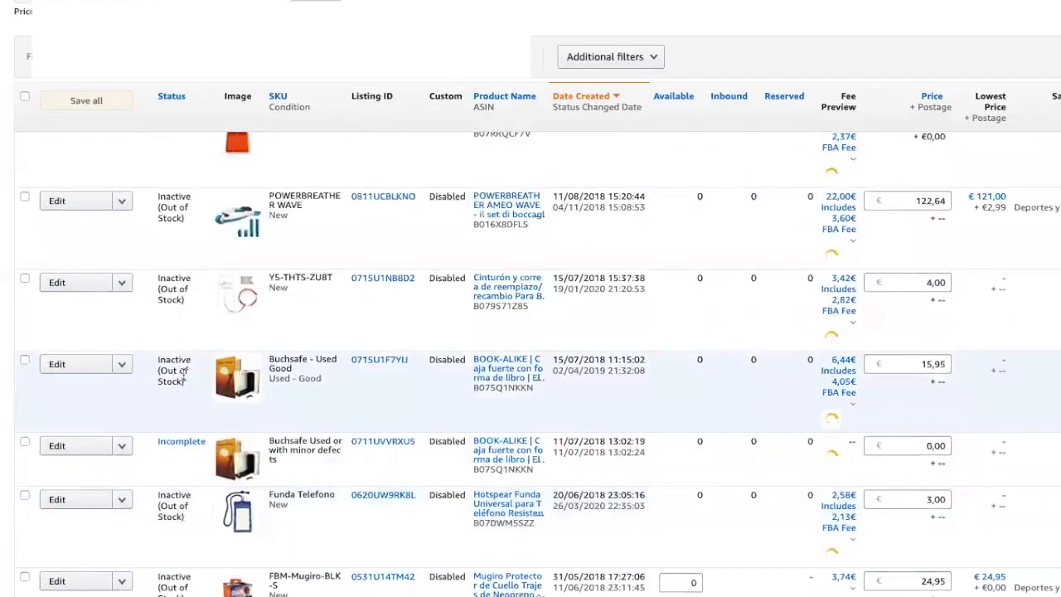
scroll(184, 374, up, 5)
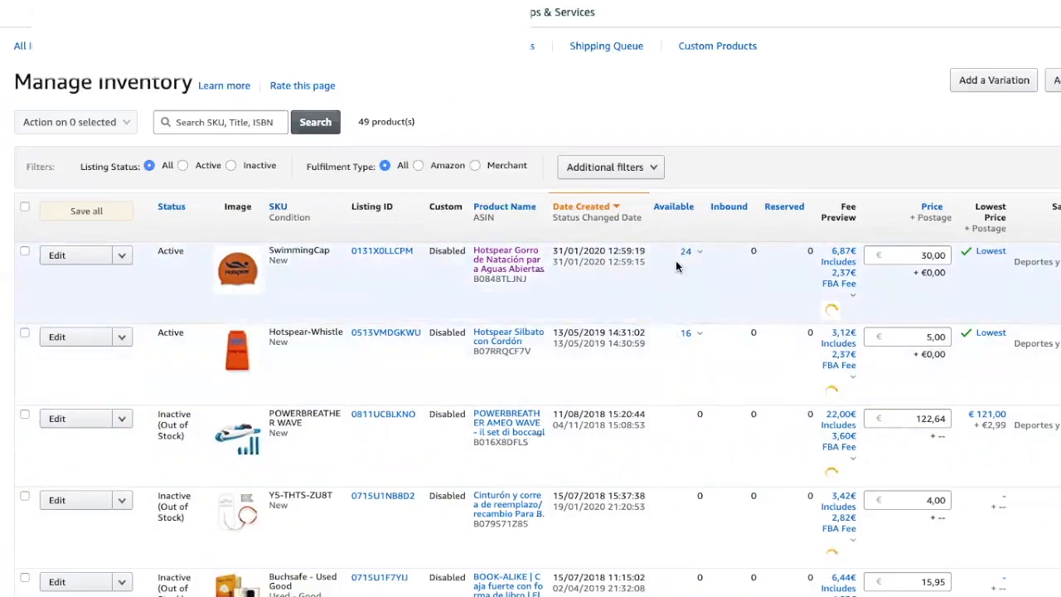
scroll(682, 320, down, 5)
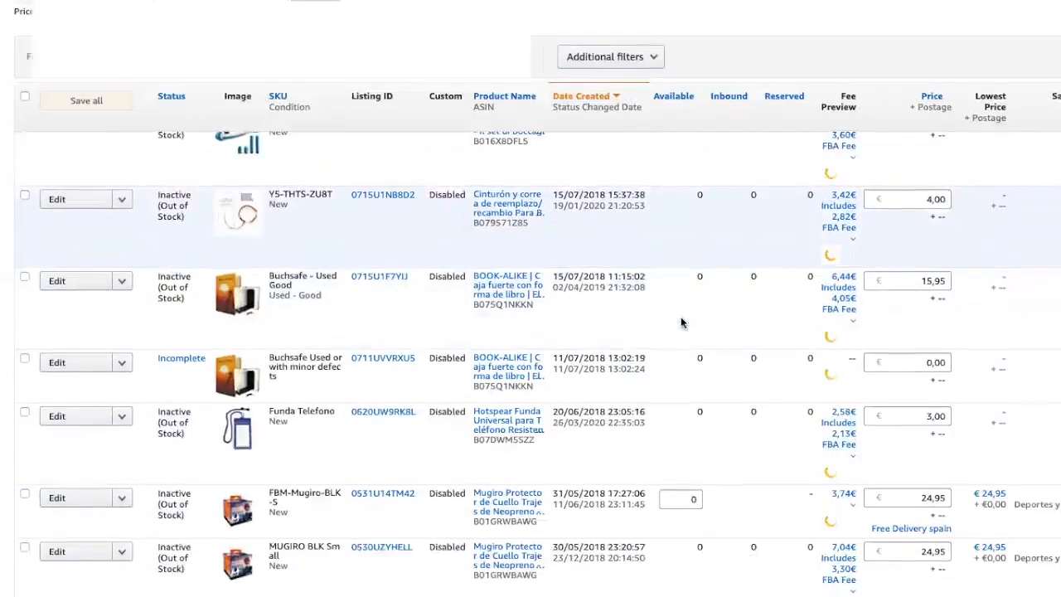
scroll(682, 323, down, 1)
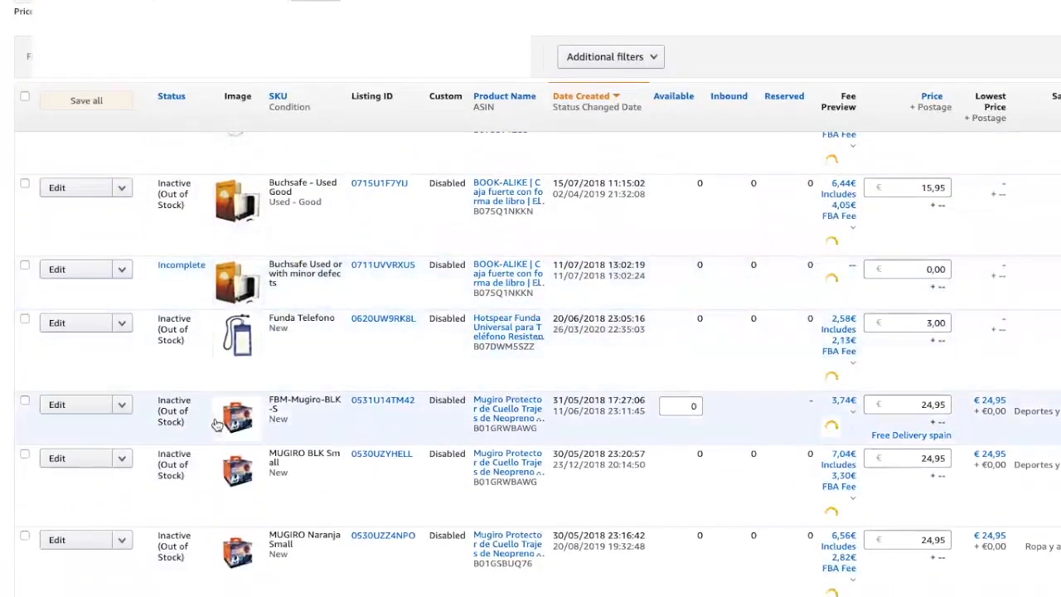
click(685, 405)
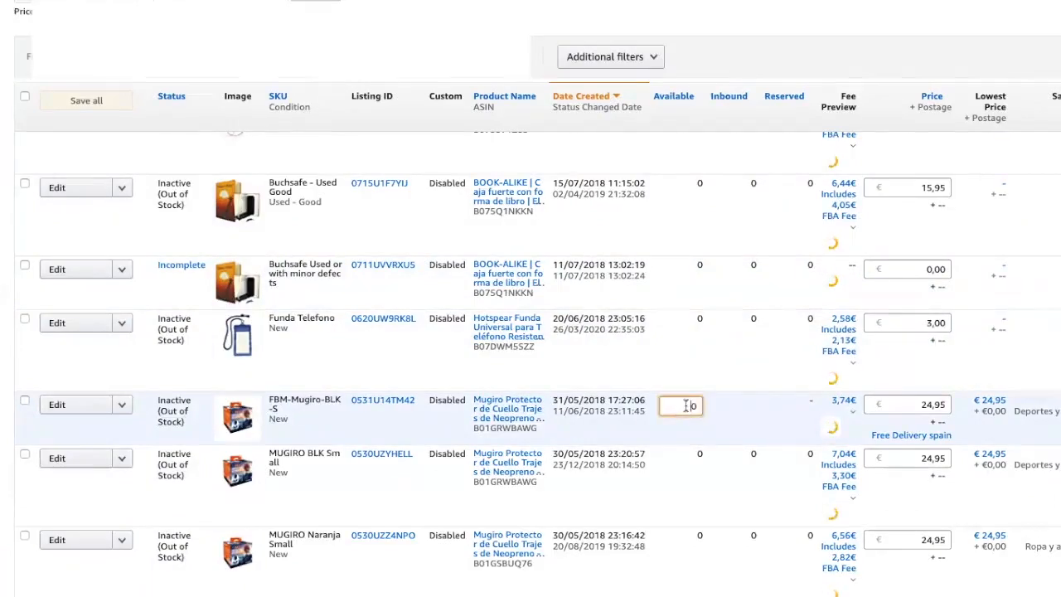
double_click(685, 405)
text(1)
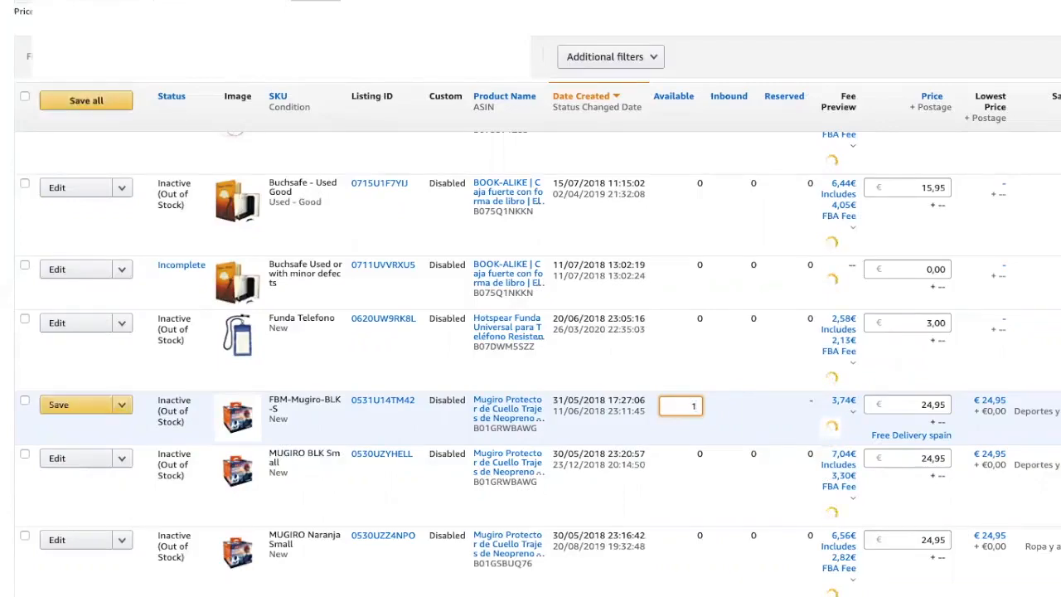
key(BackSpace)
text(0)
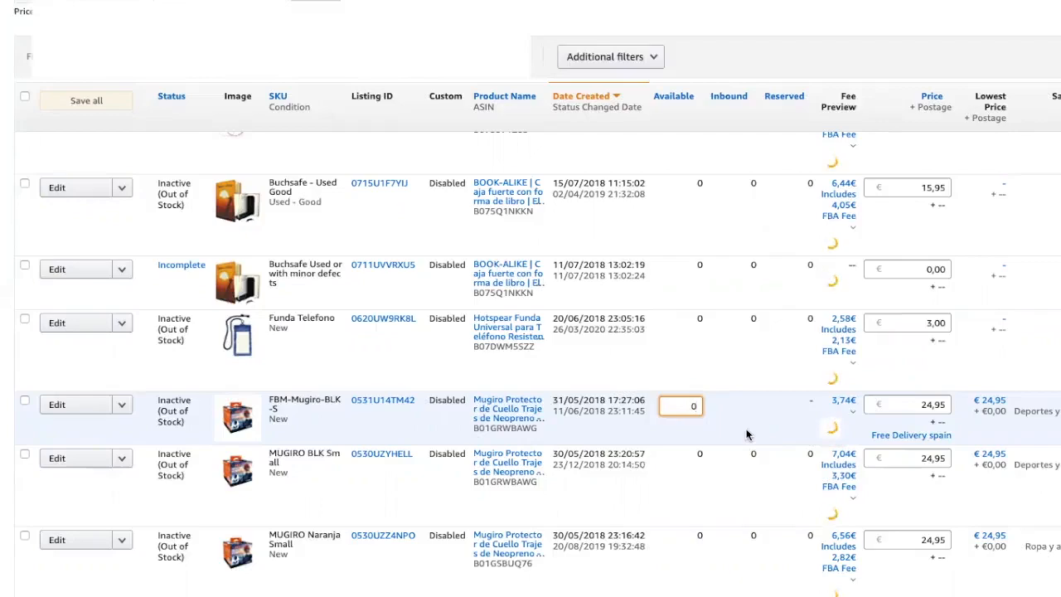
scroll(746, 433, right, 2)
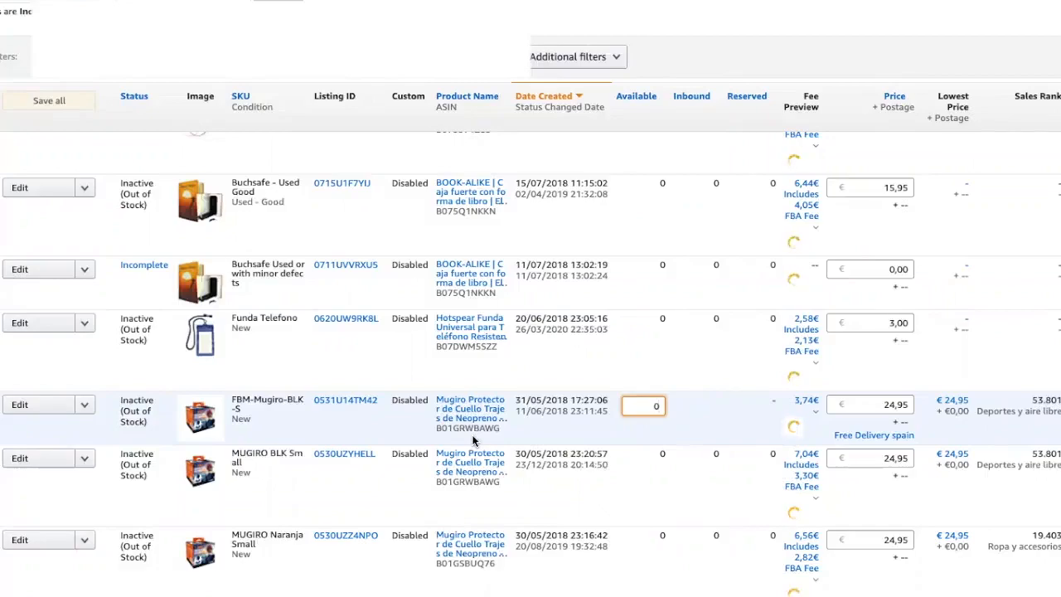
scroll(471, 435, left, 1)
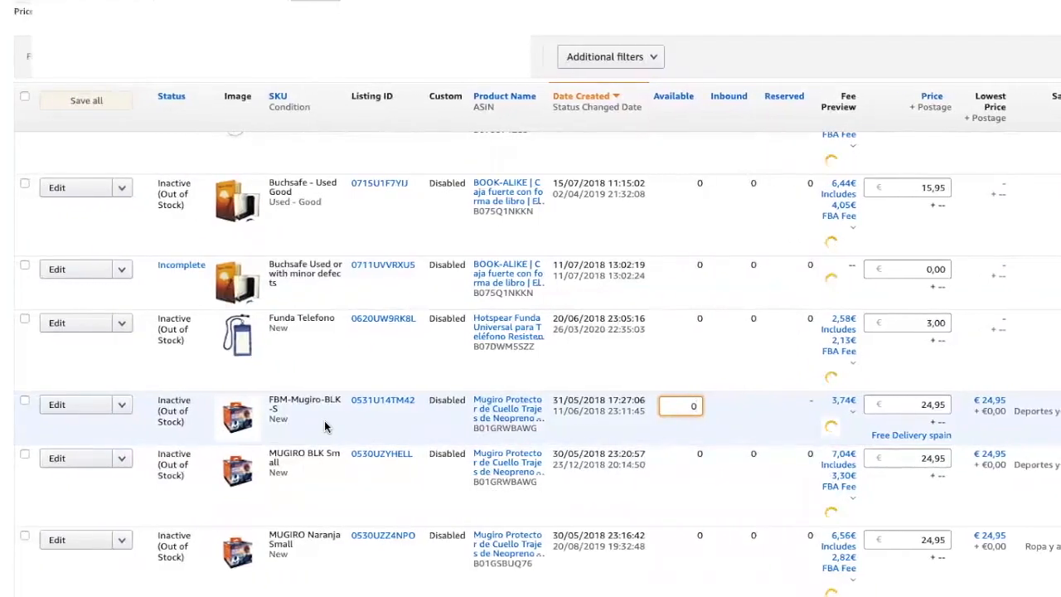
scroll(325, 426, right, 1)
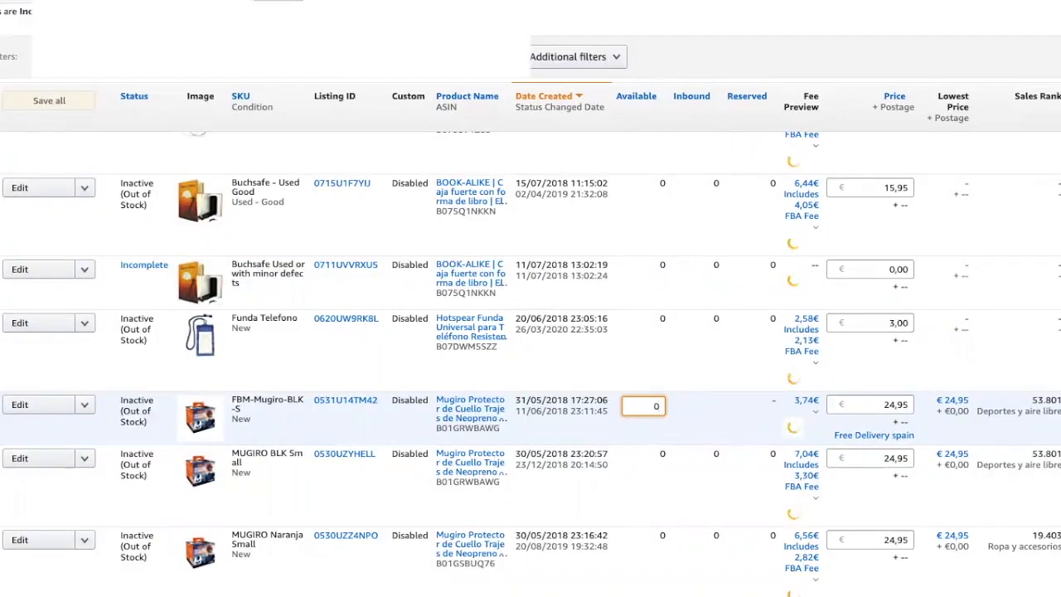
scroll(530, 348, left, 1)
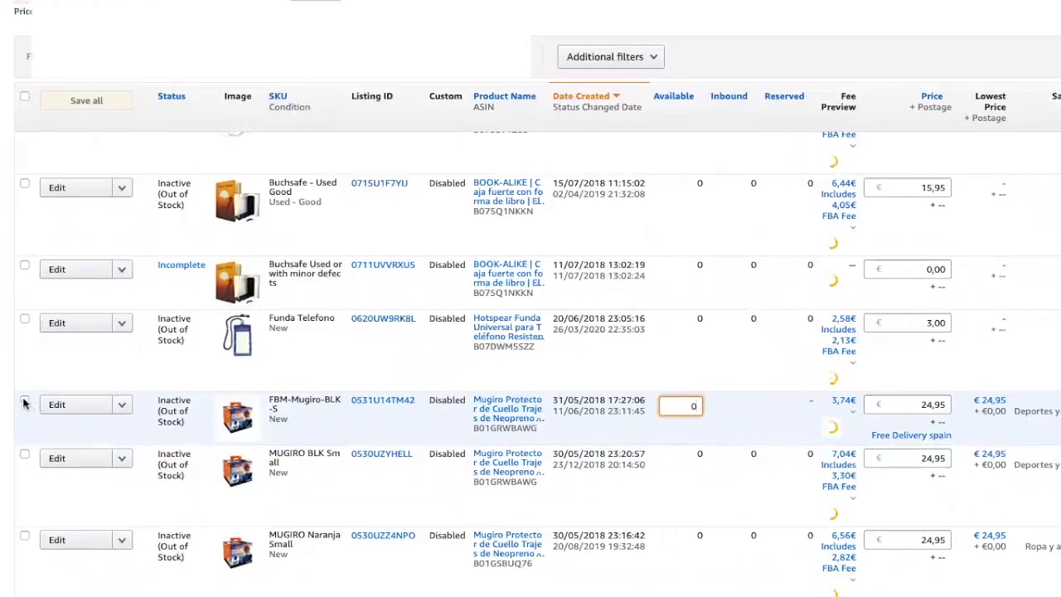
Step: Choose Convert to Fulfilled by Amazon from the FBM-Mugiro-BLK-S row's Edit menu
click(122, 407)
click(121, 406)
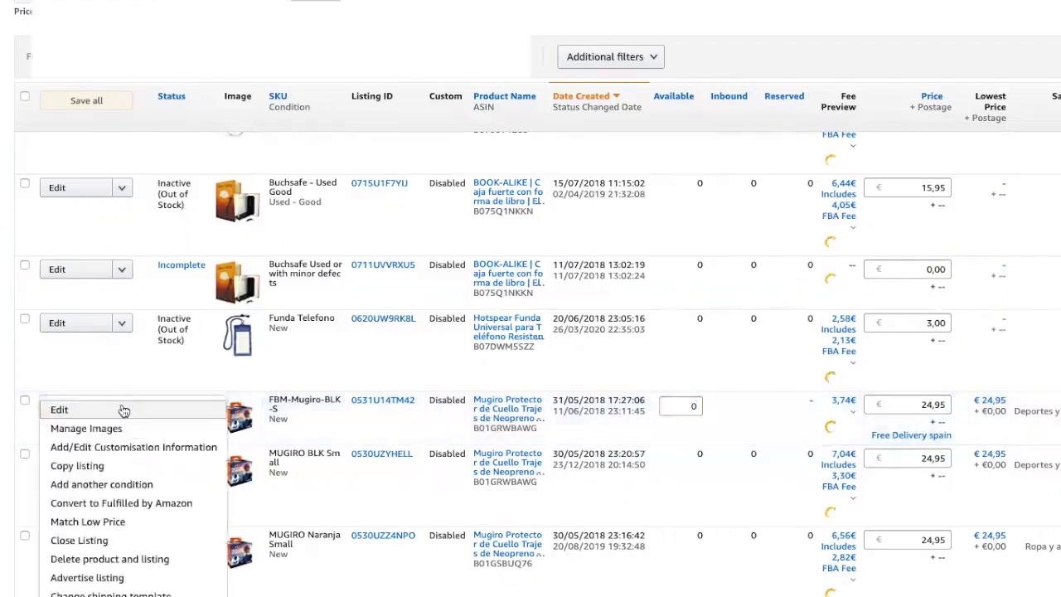
scroll(122, 408, down, 1)
scroll(122, 408, down, 1)
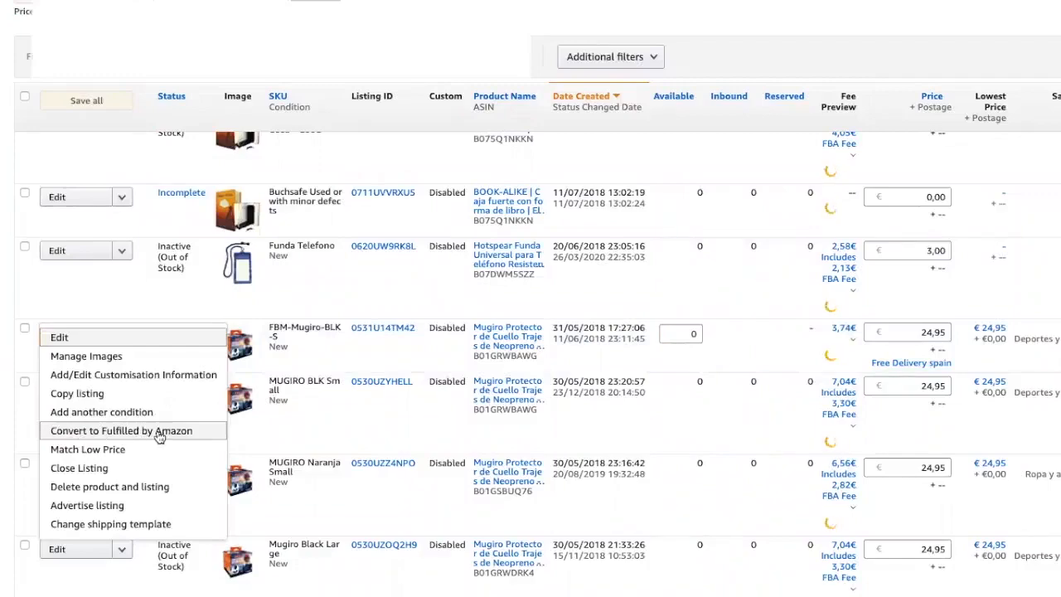
click(158, 431)
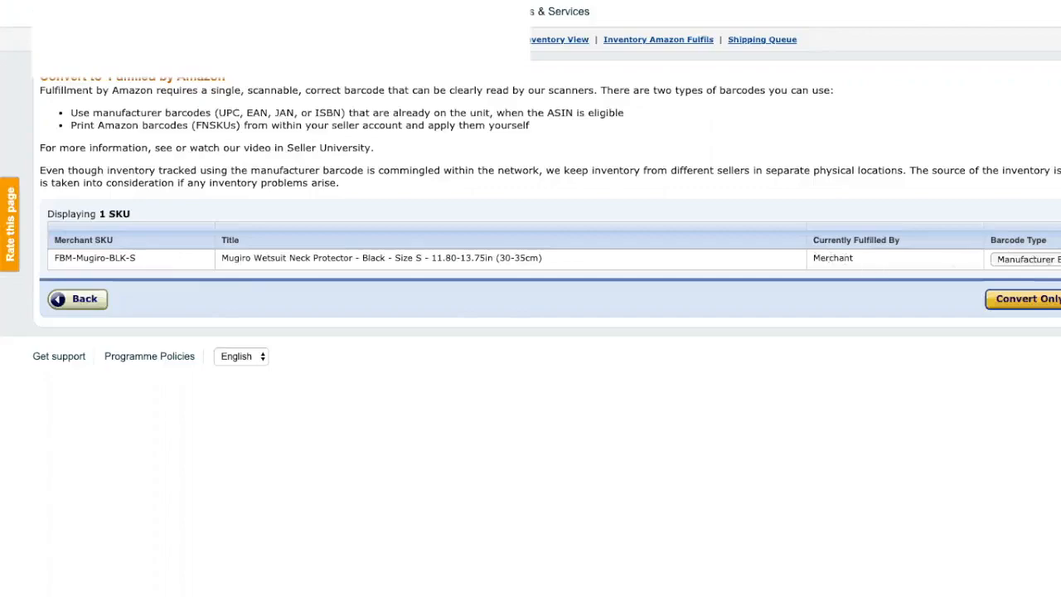
Step: Set the Barcode Type to Manufacturer barcode for FBM-Mugiro-BLK-S
click(1031, 259)
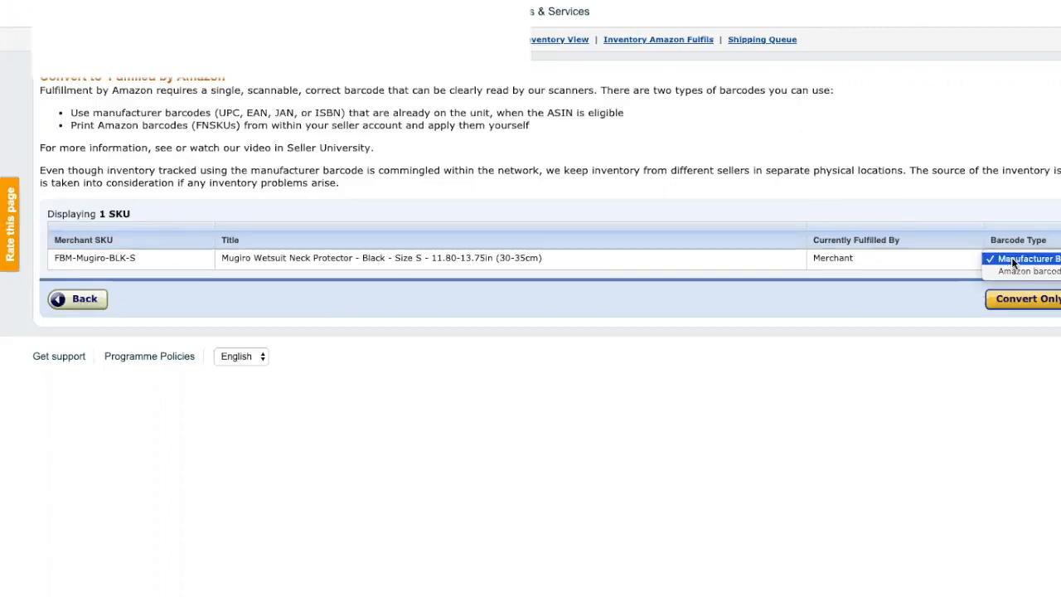
click(1012, 258)
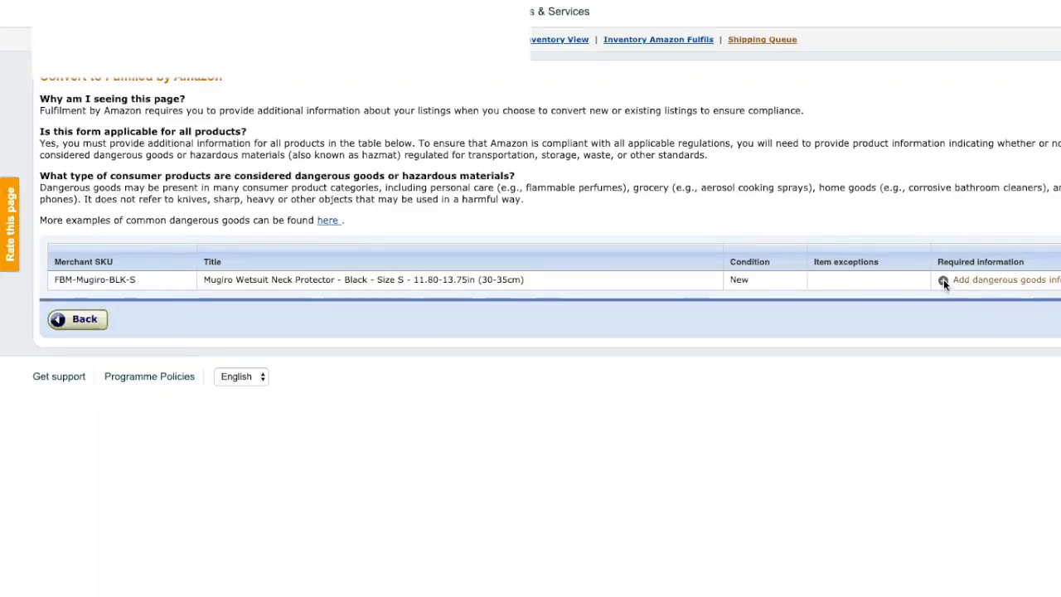
Step: Answer No to battery information in the Mugiro dangerous goods form and submit it
click(966, 280)
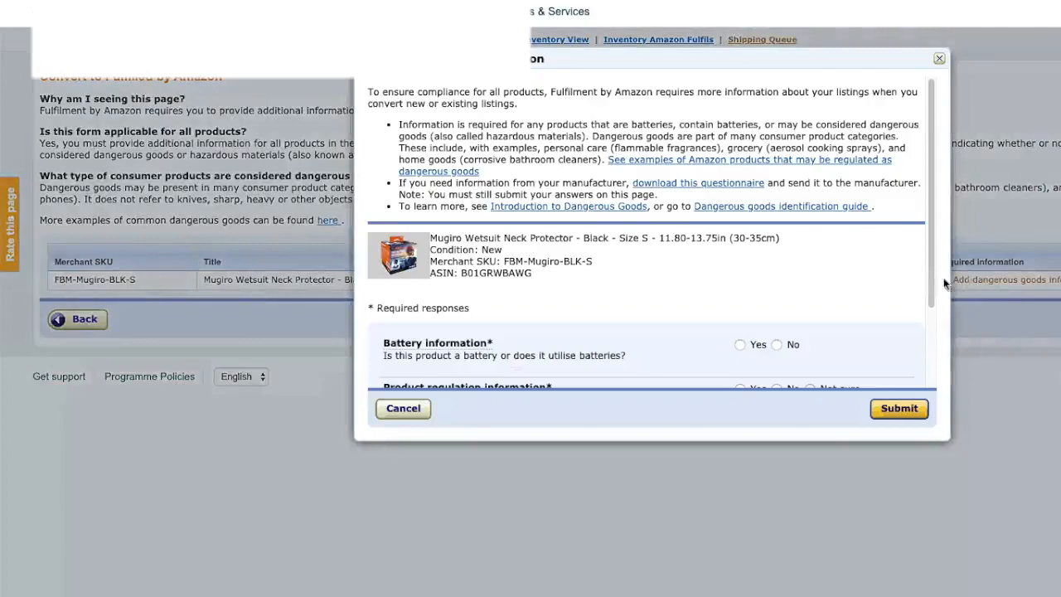
scroll(787, 267, down, 3)
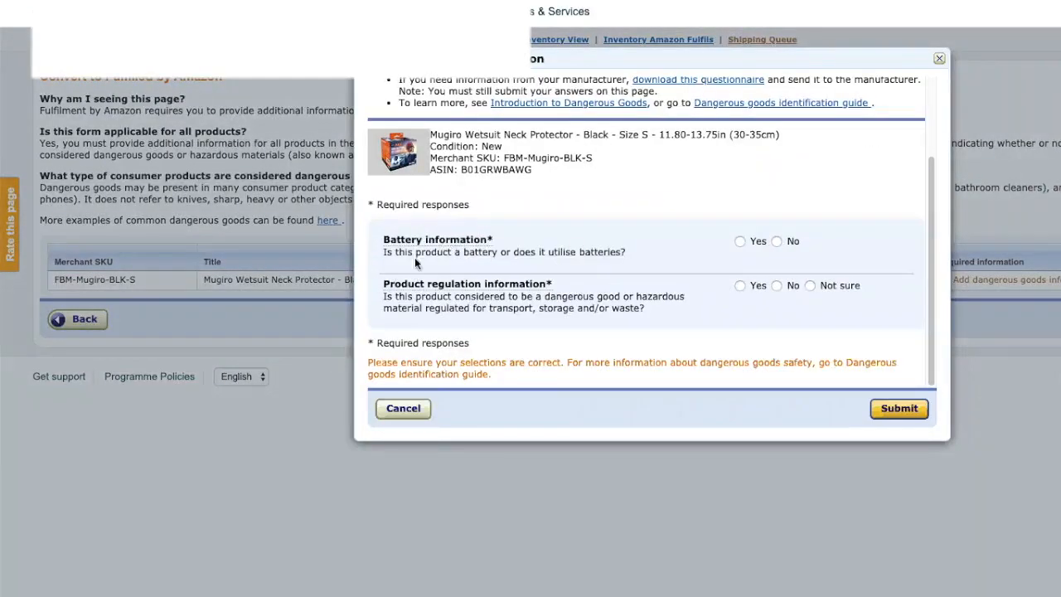
click(776, 241)
mouse_move(463, 284)
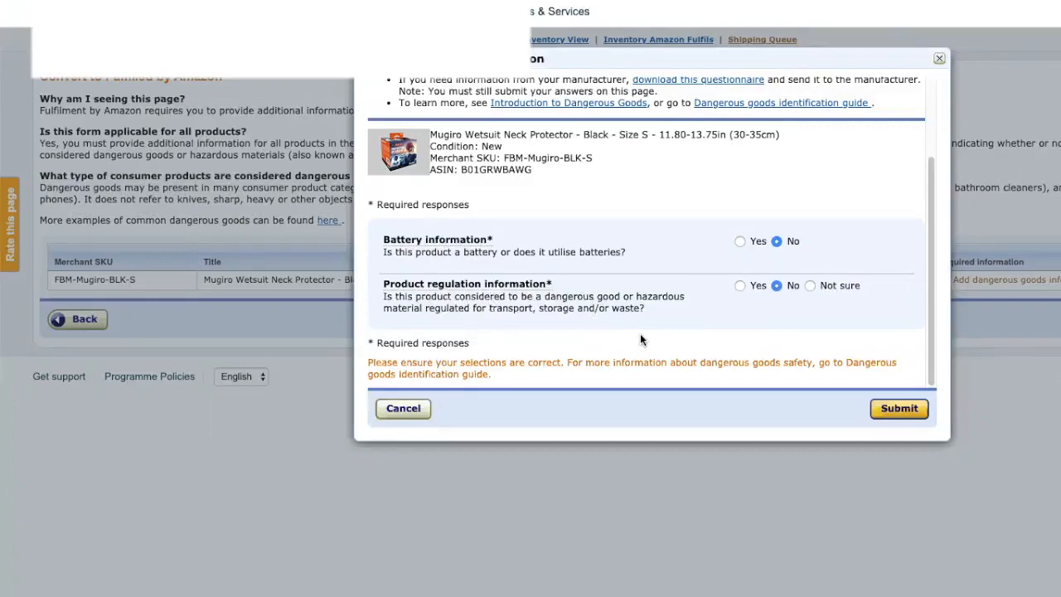
click(893, 407)
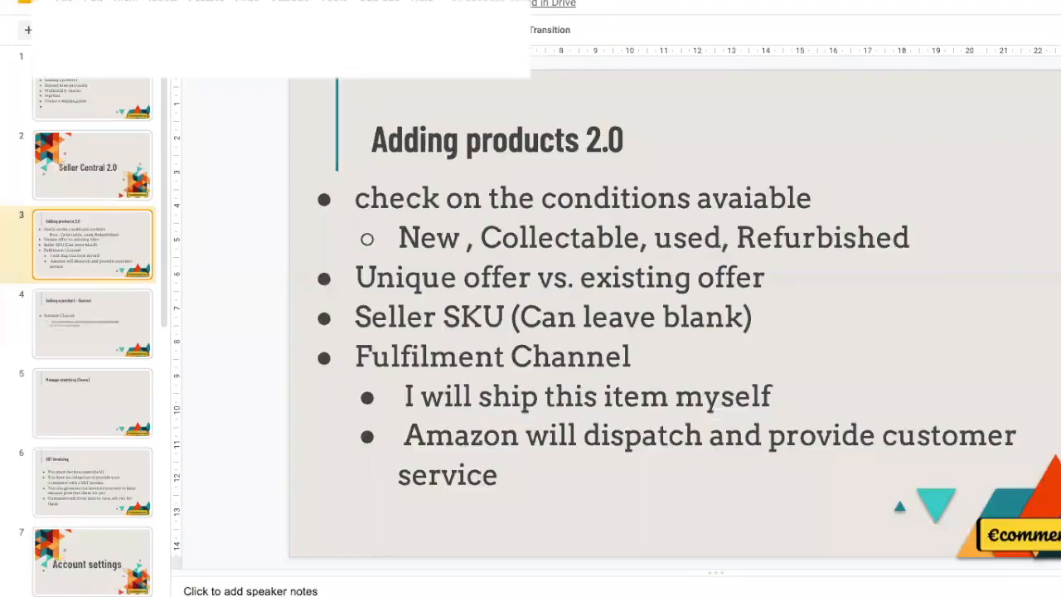
Step: Insert a new blank slide after slide 3, Adding products 2.0
key(Down)
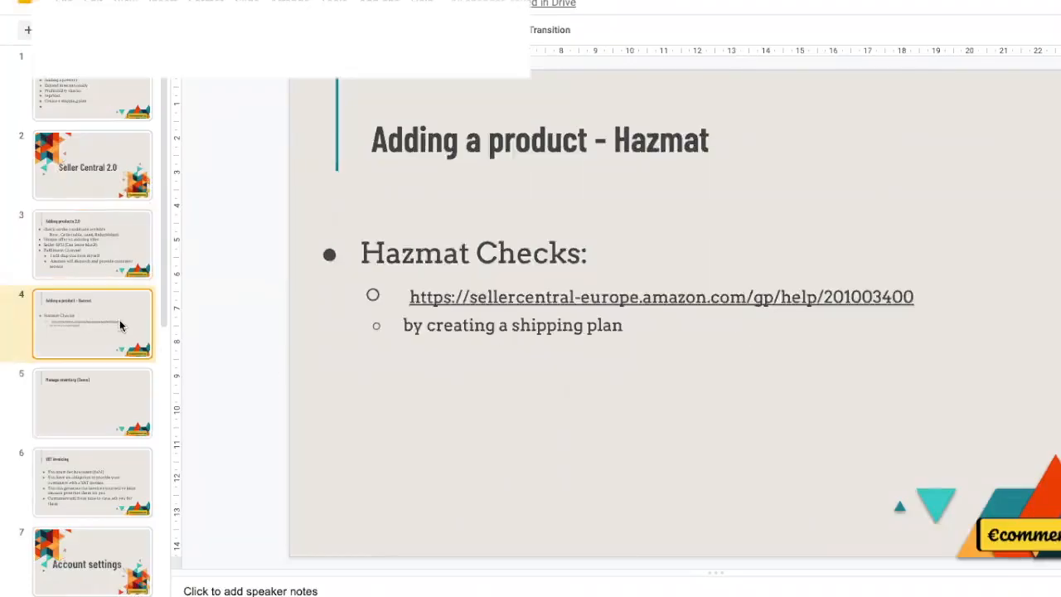
click(101, 267)
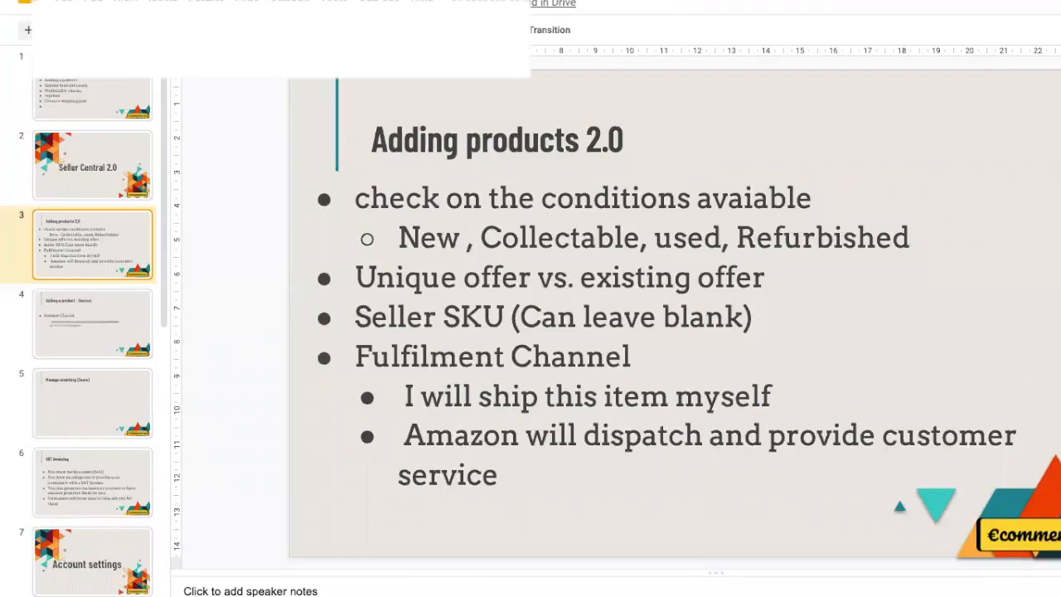
key(ctrl+m)
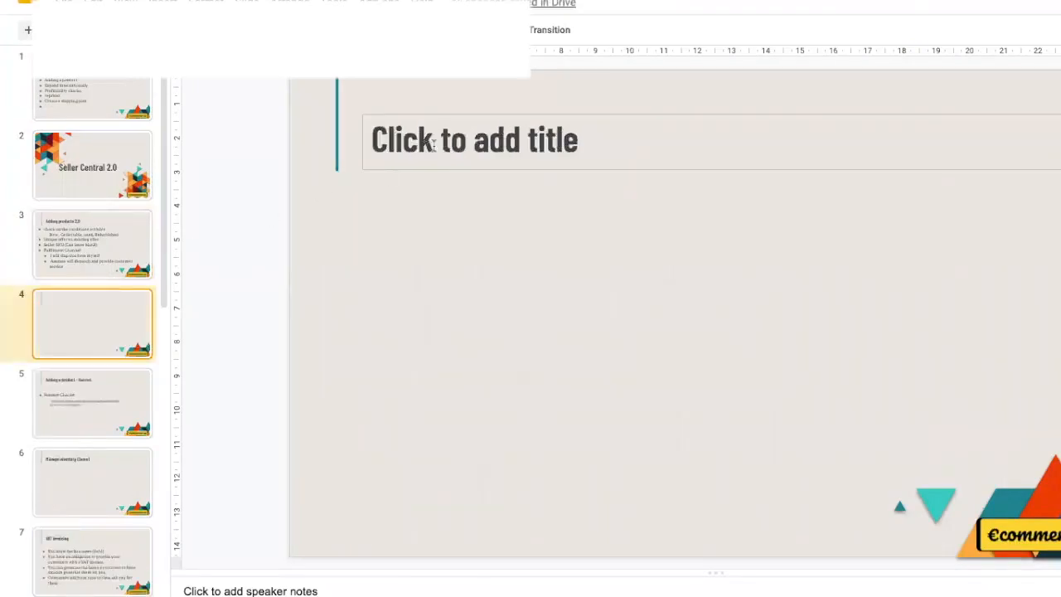
Step: Title the new slide 'Shipping Plan Vs. Shipments'
click(434, 145)
text(Shi)
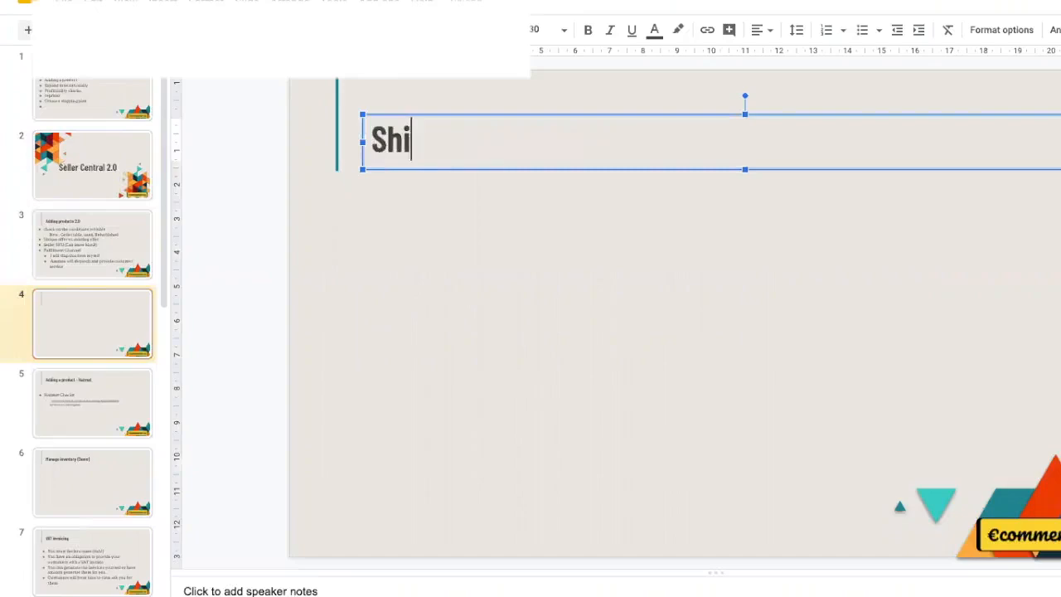
text(pping Pal)
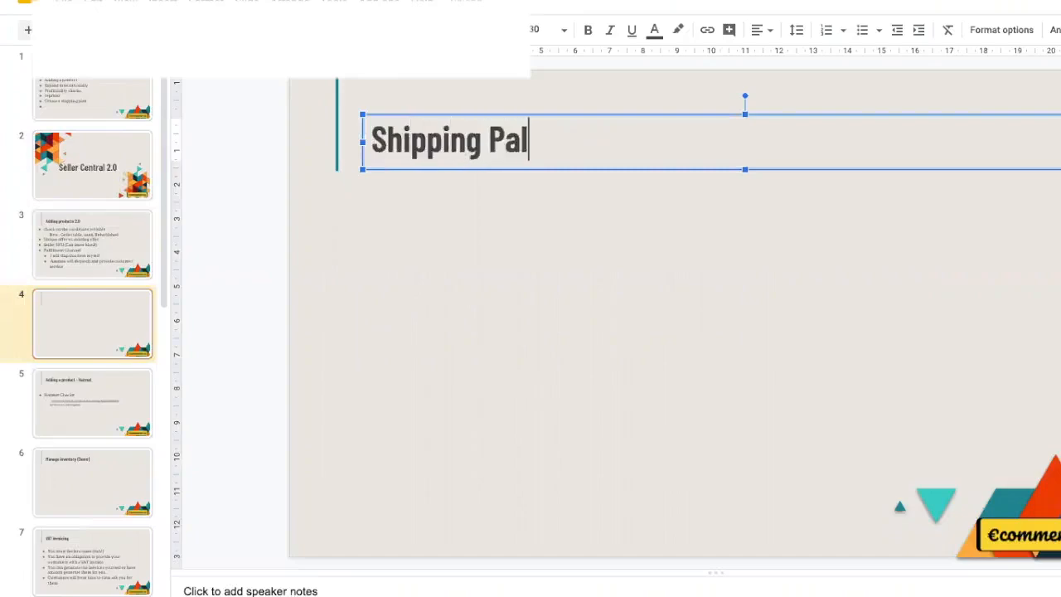
key(BackSpace)
key(BackSpace)
text(lan)
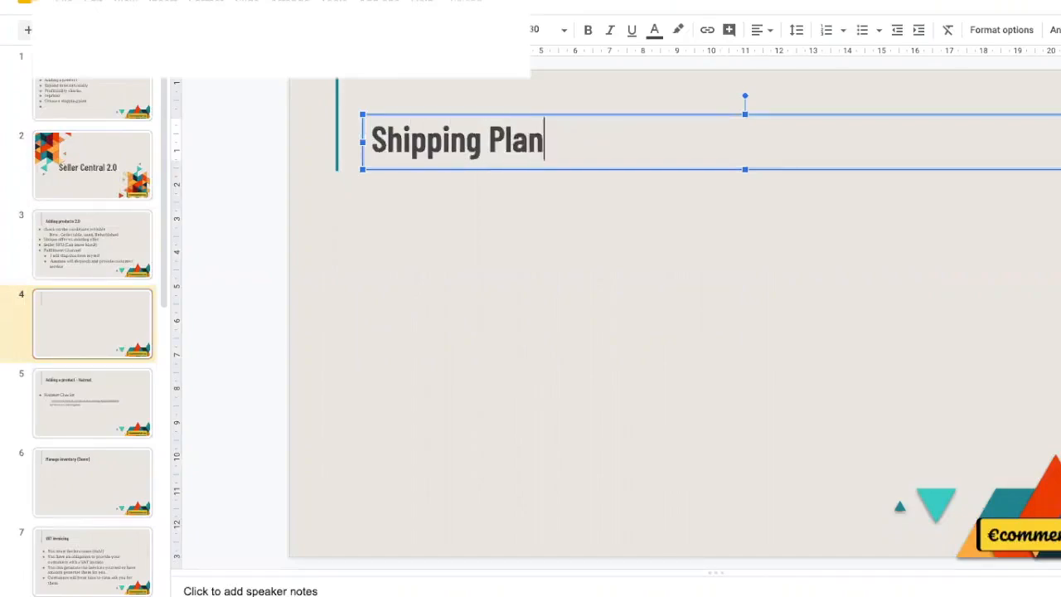
text( Vs. S)
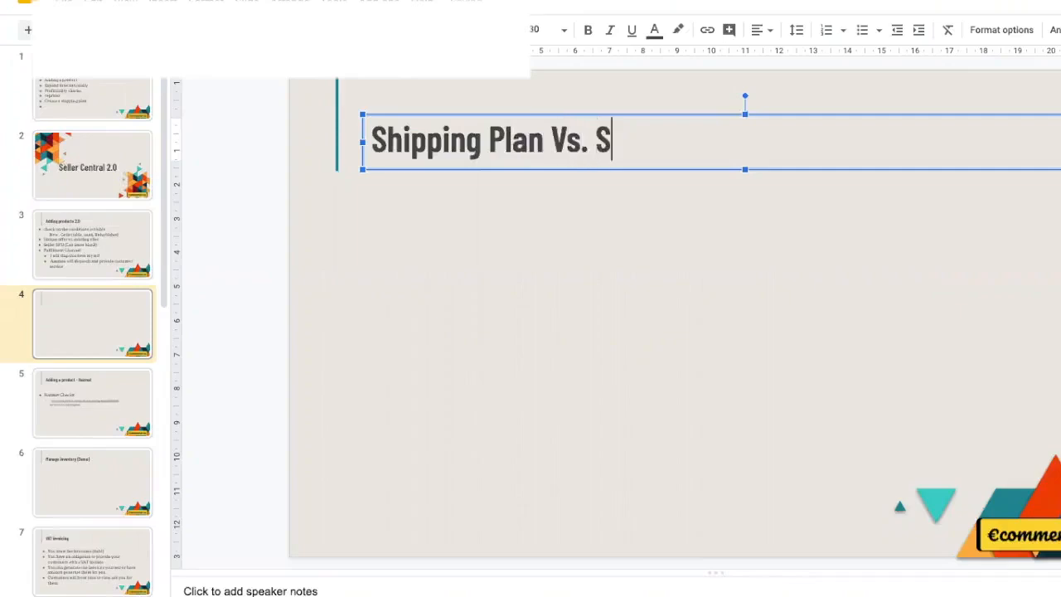
text(hipments)
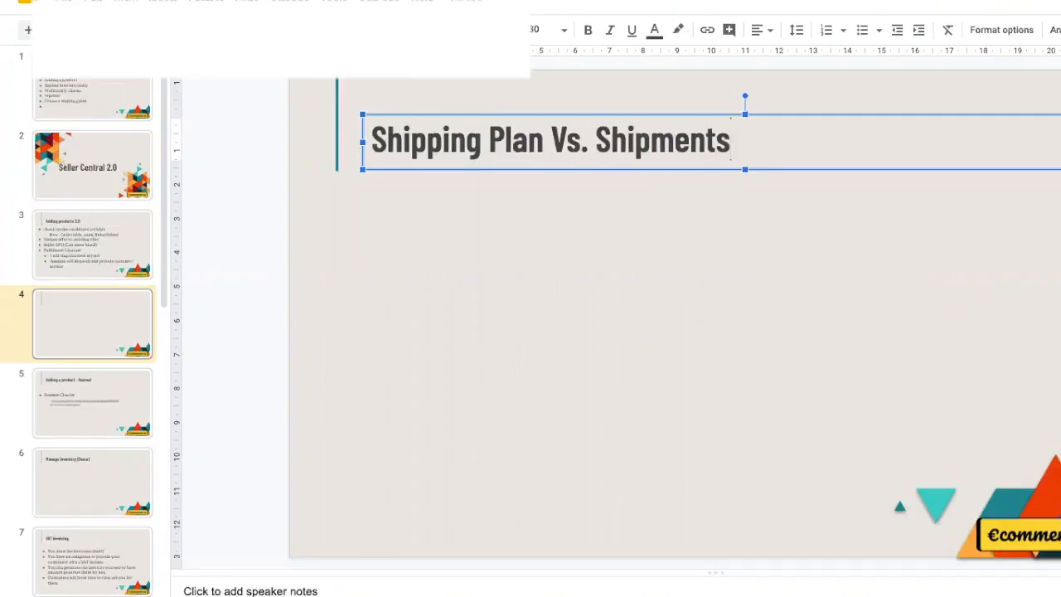
click(486, 411)
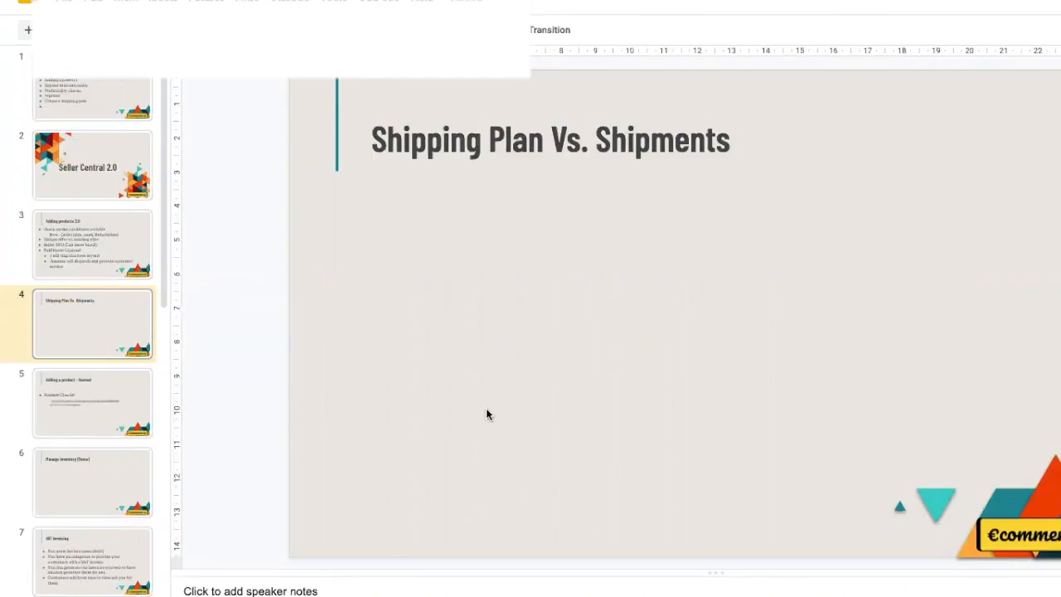
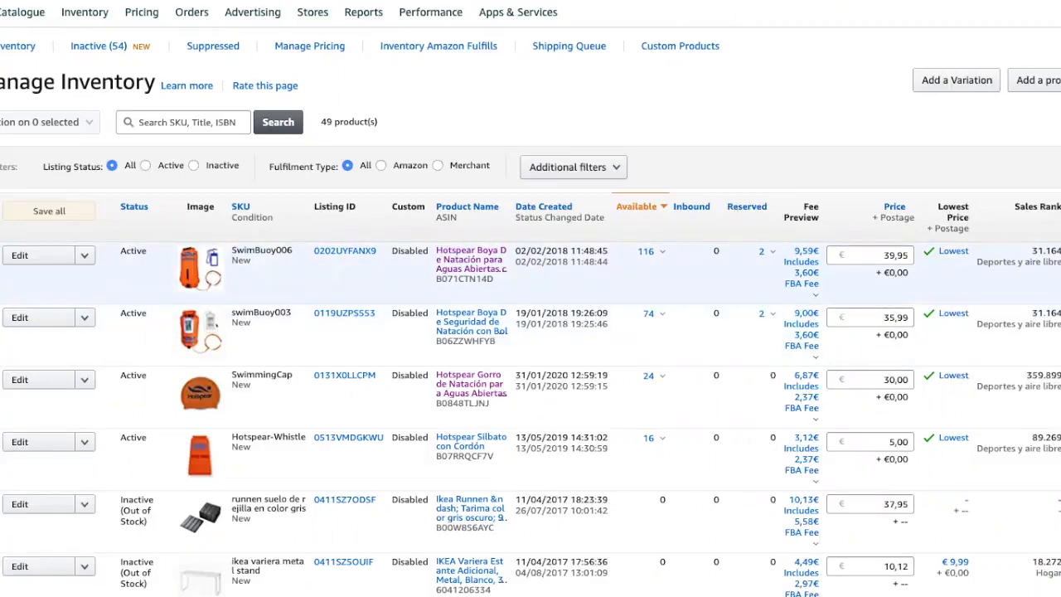
Step: Highlight the first product's ASIN B071CTN14D in the Manage Inventory table
double_click(461, 279)
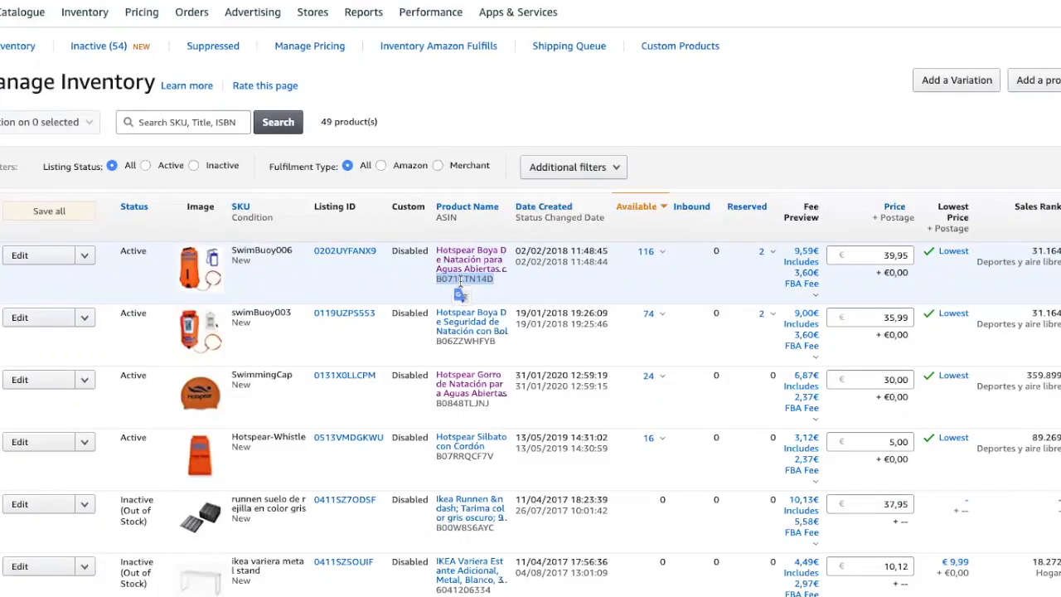
click(1057, 282)
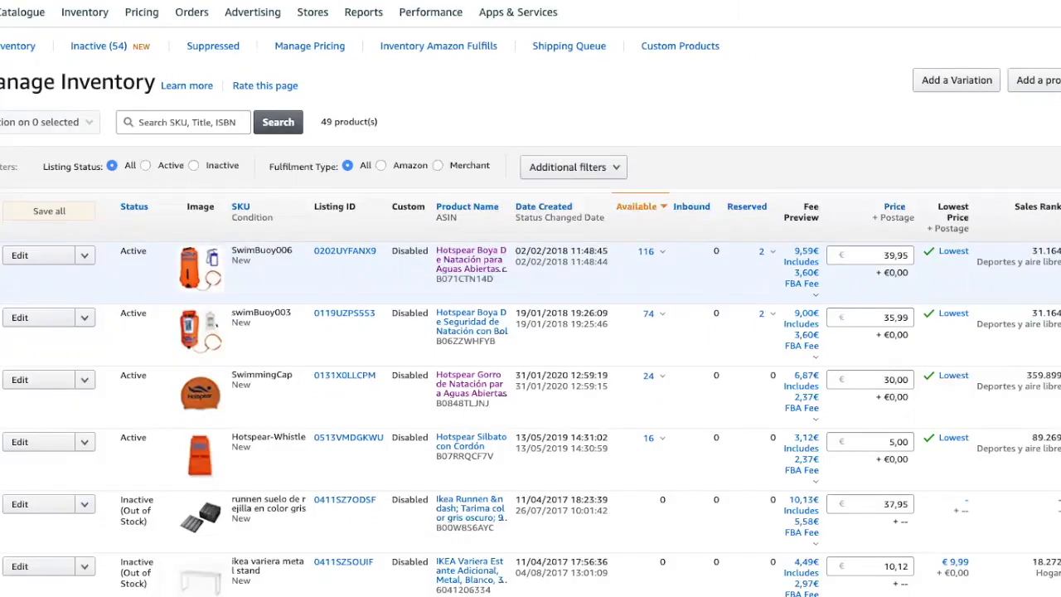
double_click(479, 278)
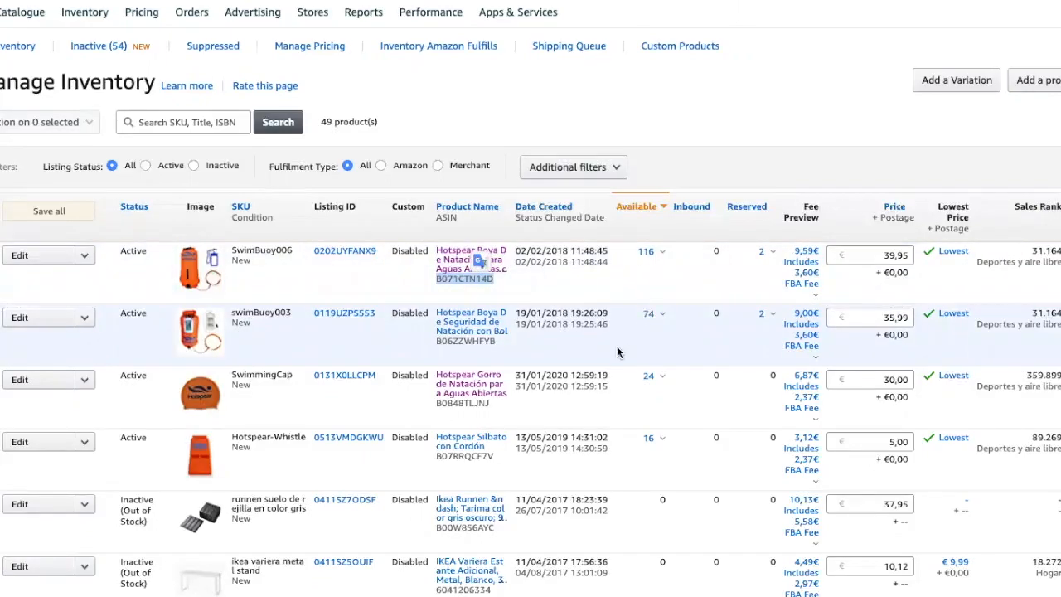
Step: Scroll down and highlight the runnen product's ASIN B00W8S6AYC, then clear the selection
scroll(617, 348, down, 1)
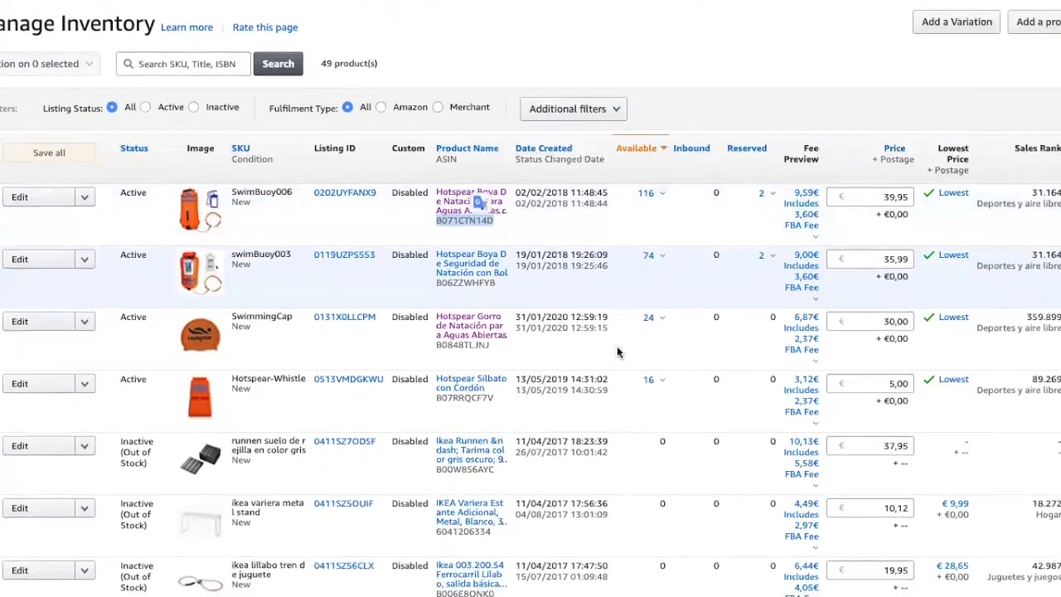
scroll(617, 352, down, 1)
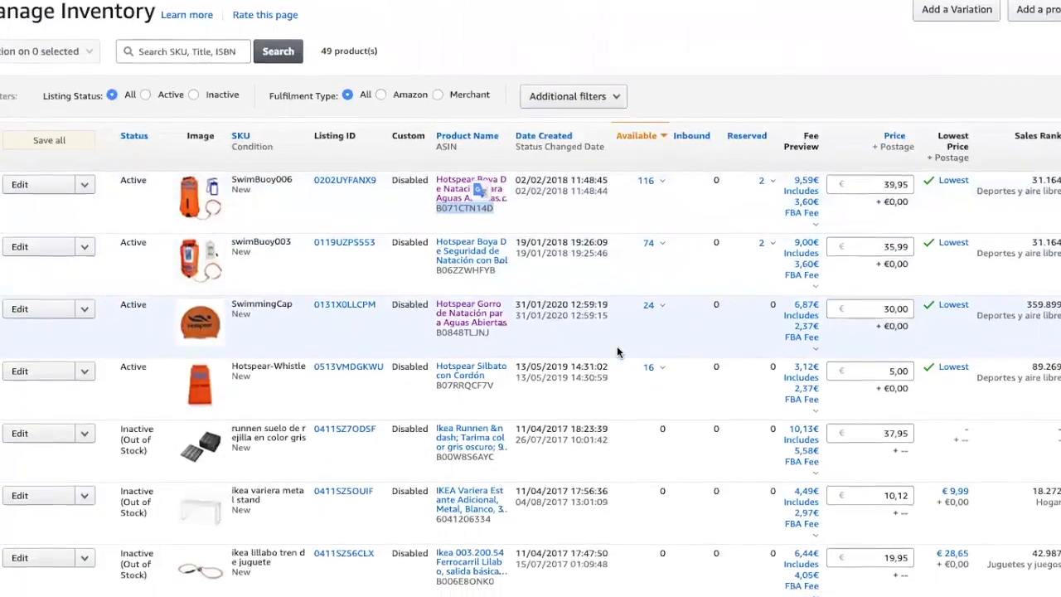
click(623, 456)
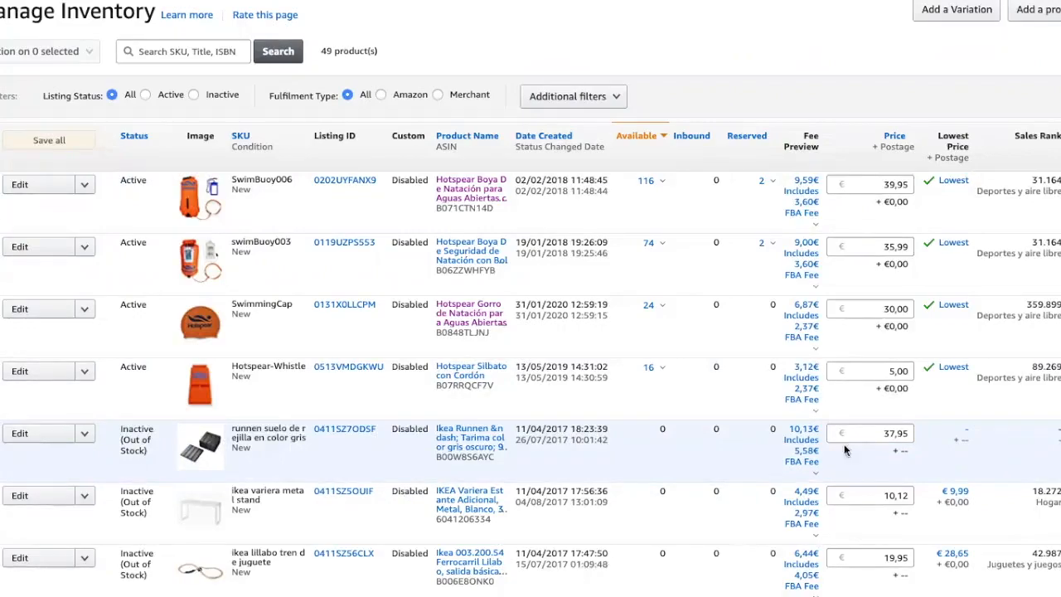
double_click(453, 458)
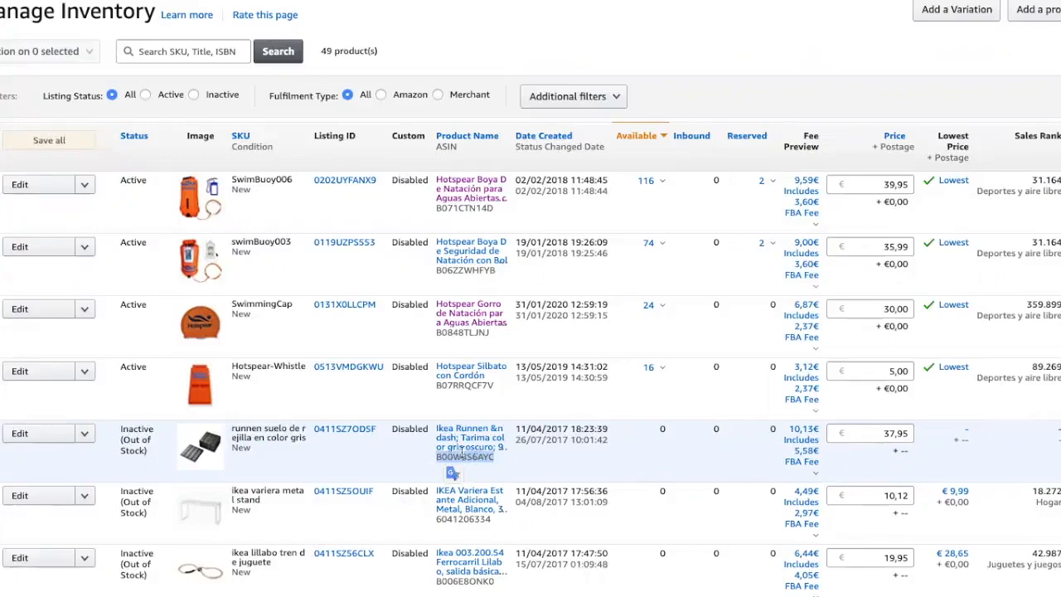
scroll(462, 452, up, 1)
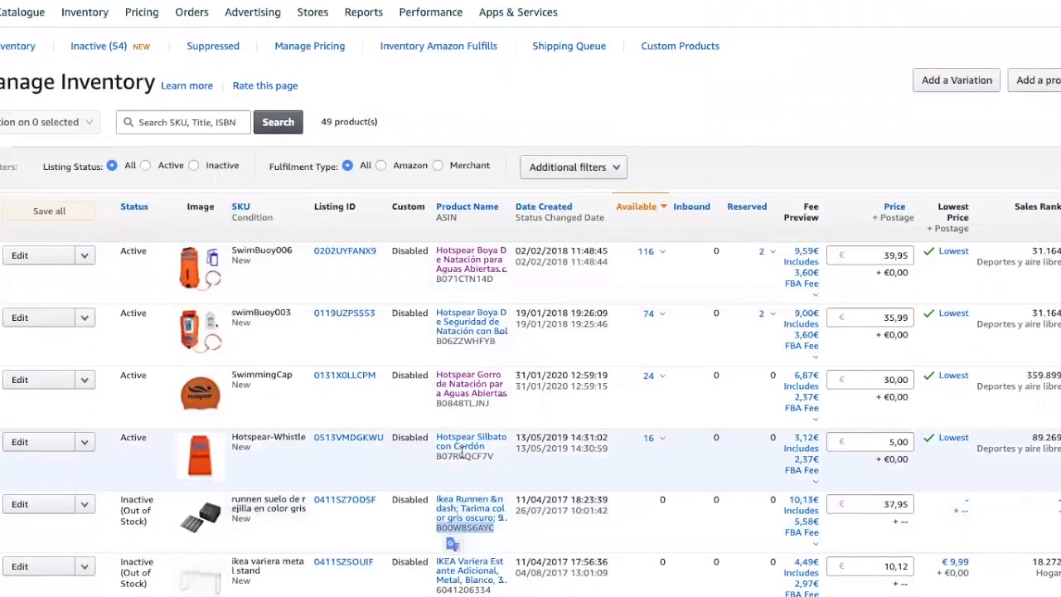
scroll(462, 451, down, 2)
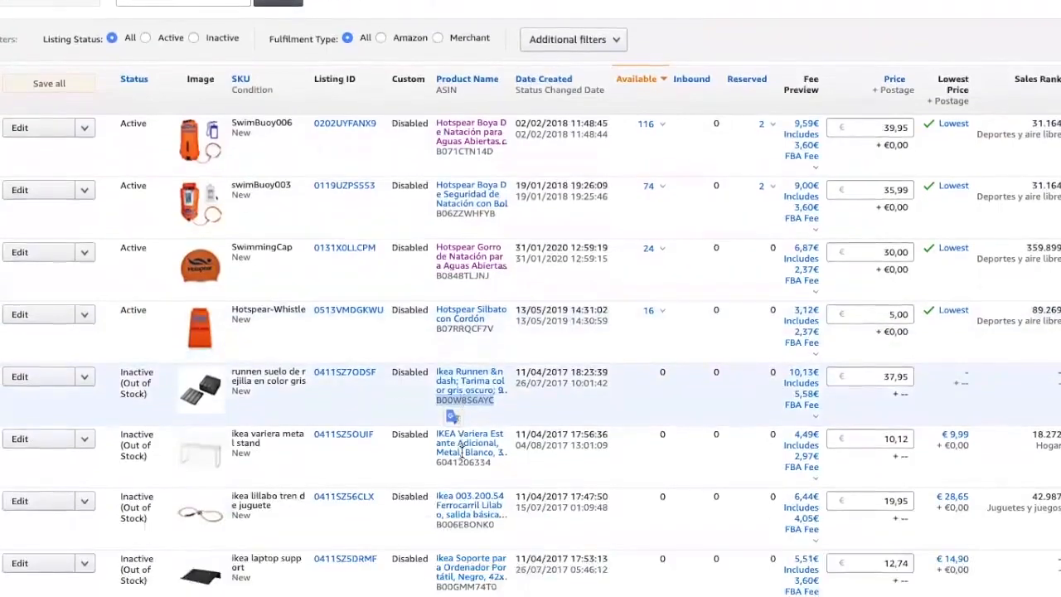
click(510, 413)
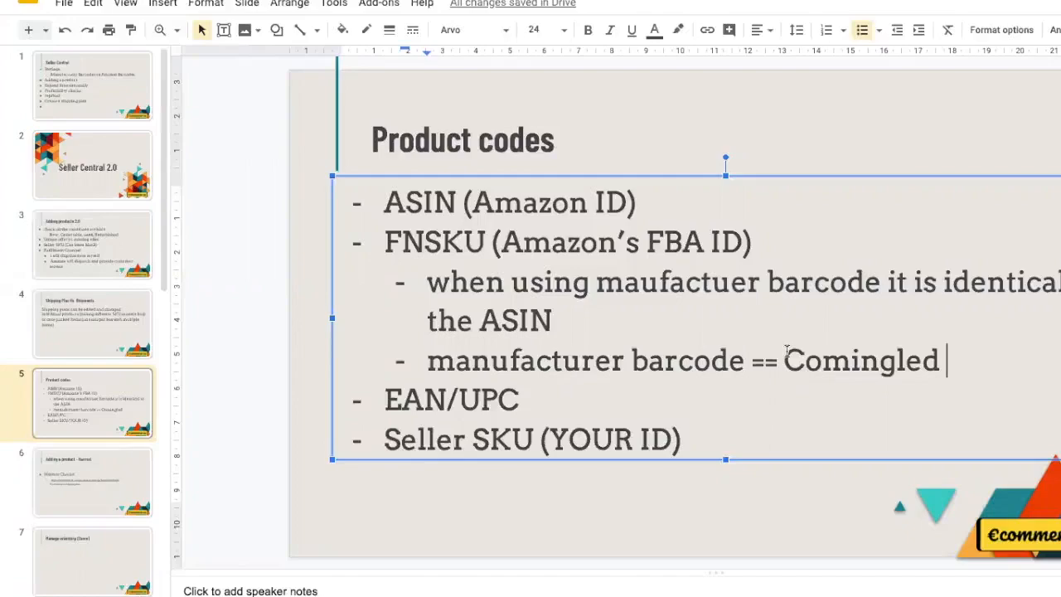
Step: Place the cursor in the EAN/UPC bullet, then in the Seller SKU bullet
click(447, 399)
click(419, 440)
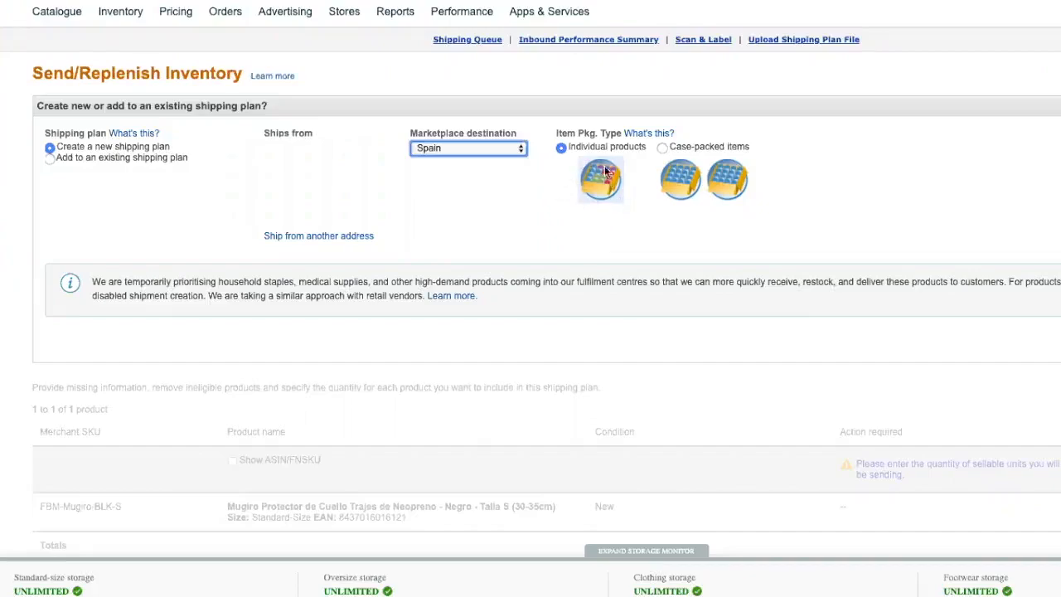
click(882, 241)
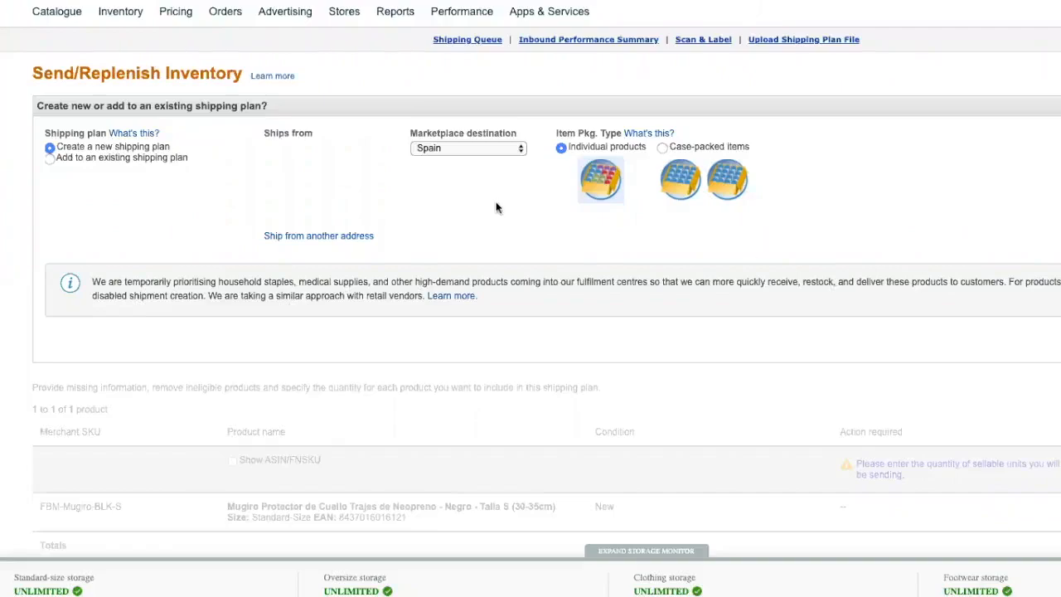
click(315, 239)
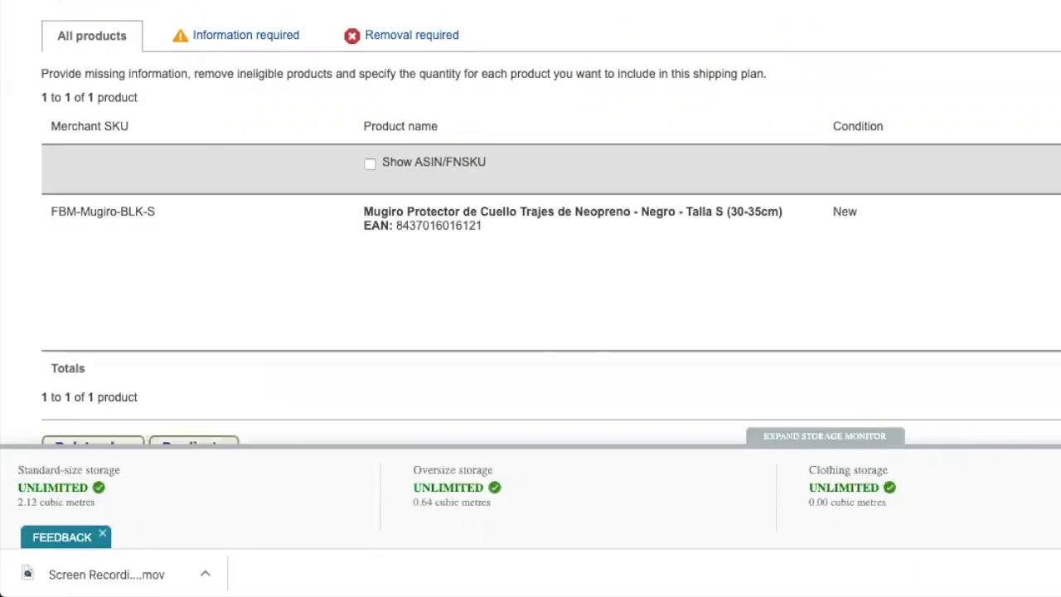
scroll(530, 249, down, 3)
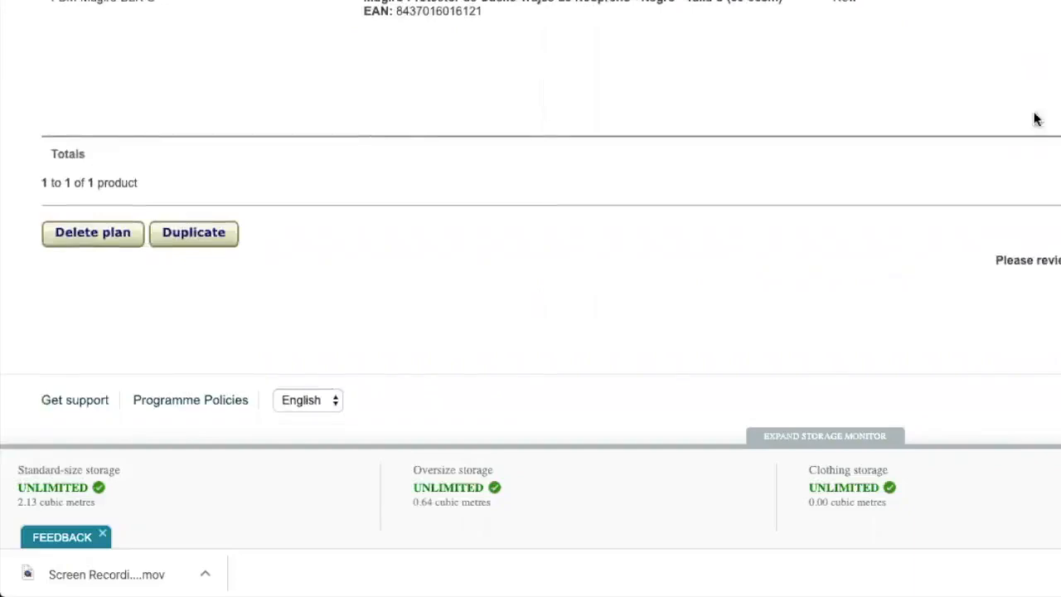
scroll(530, 249, up, 3)
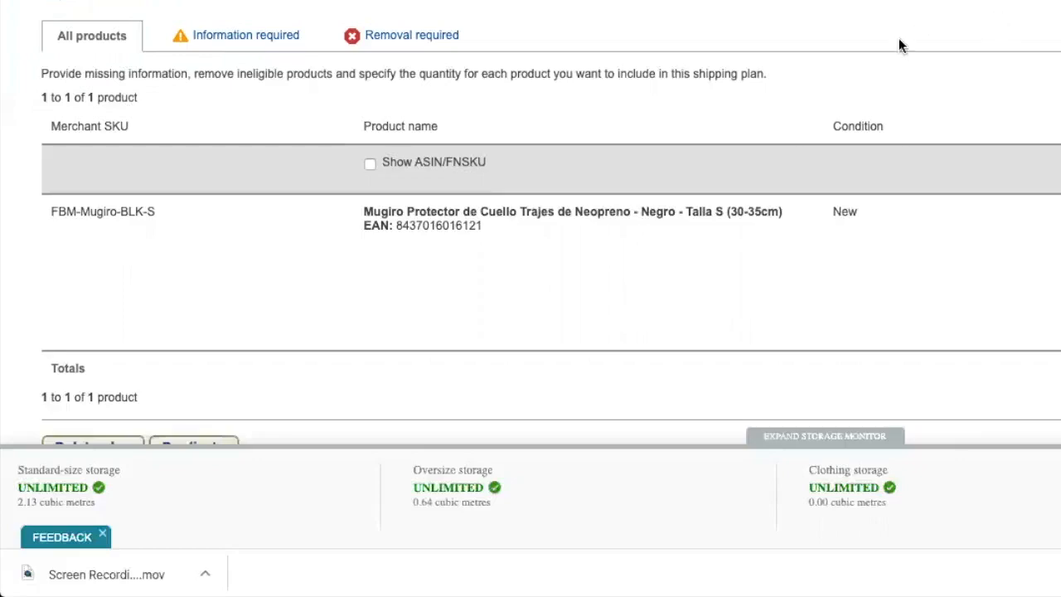
scroll(900, 43, down, 1)
scroll(900, 45, down, 1)
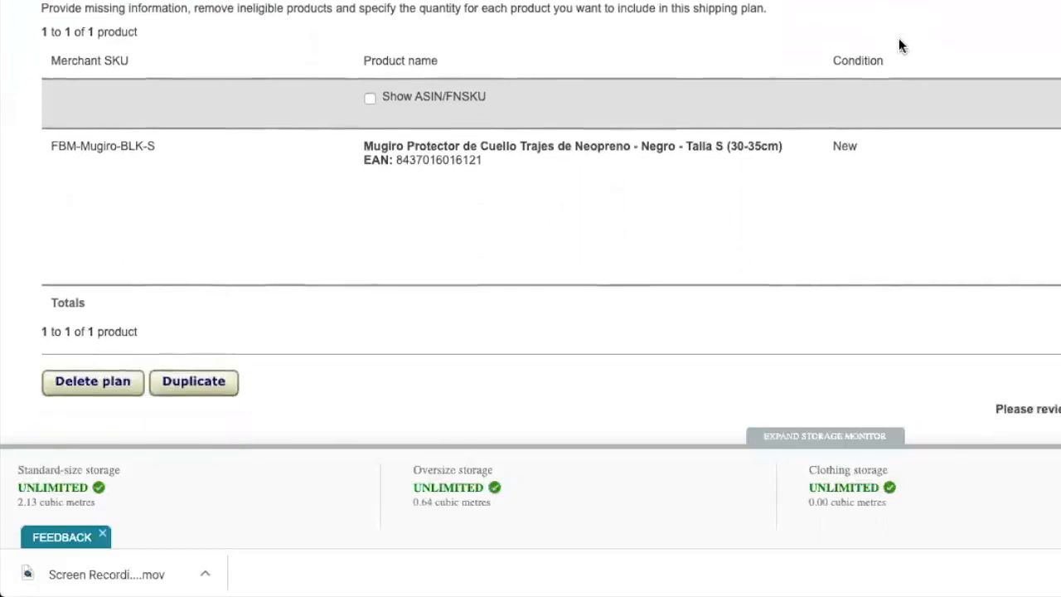
scroll(900, 45, down, 4)
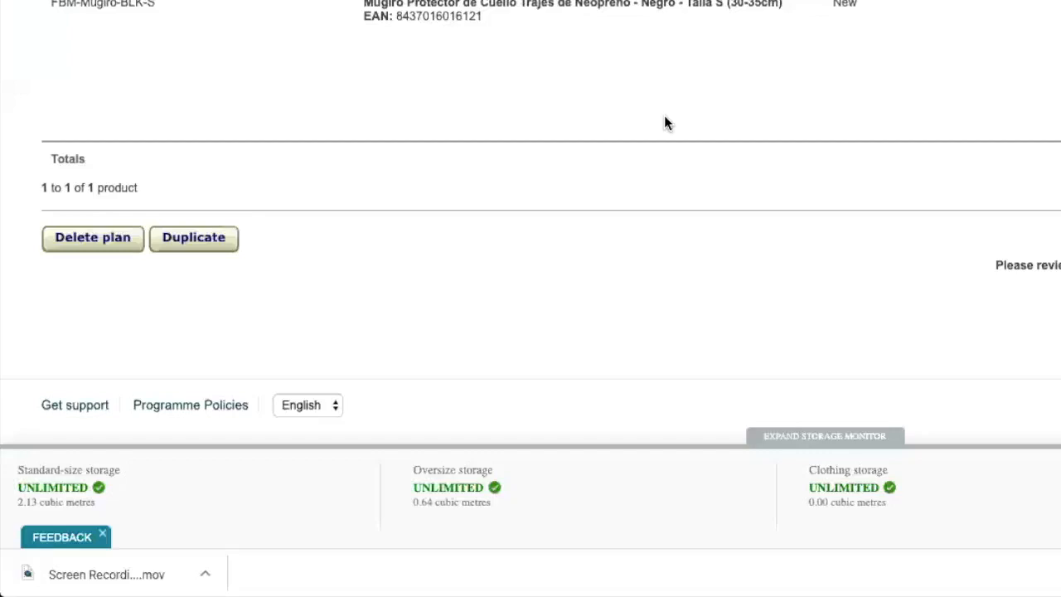
scroll(664, 116, down, 1)
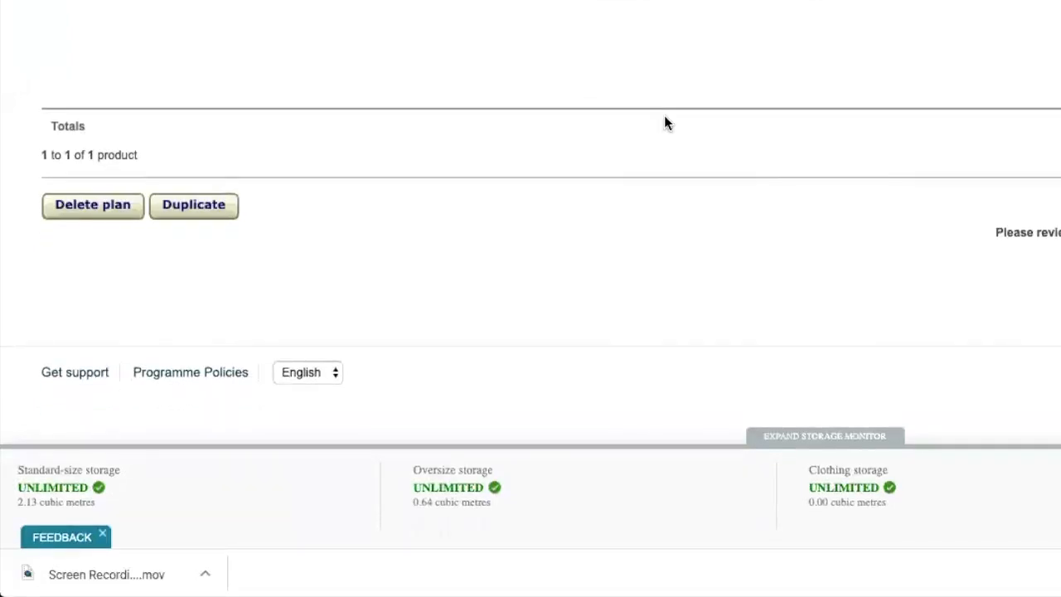
scroll(664, 124, up, 3)
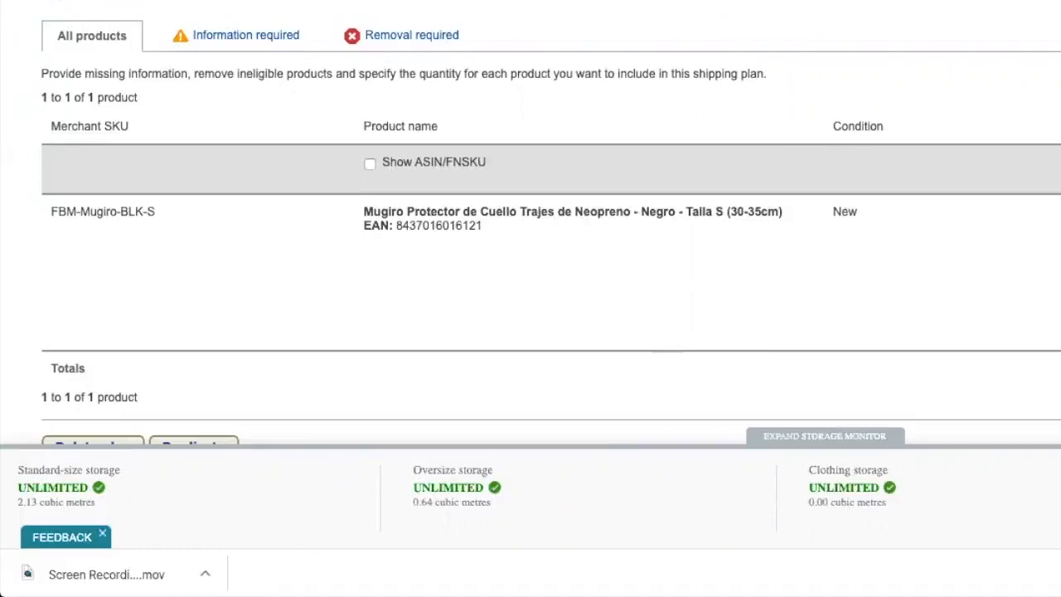
Step: Go to Manage FBA Shipments, view Shipping Plans, then return to the Shipments list
mouse_move(151, 1)
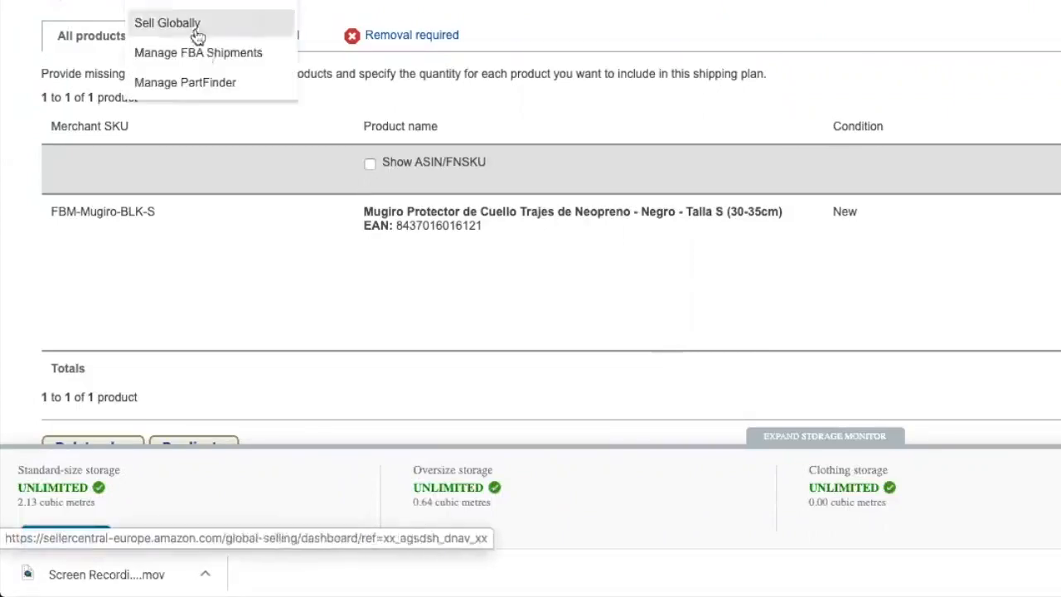
click(259, 55)
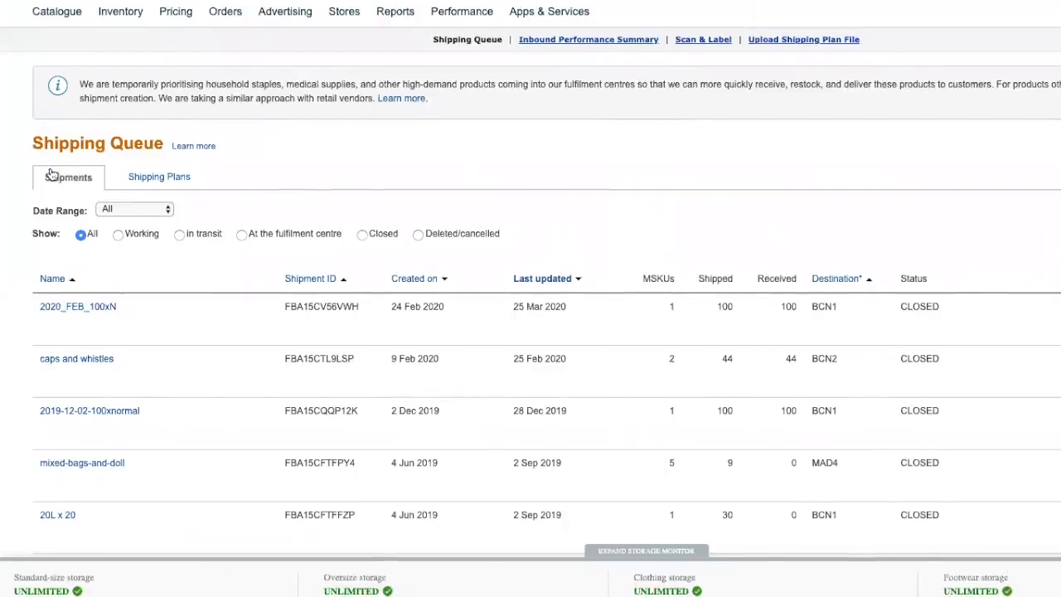
click(161, 176)
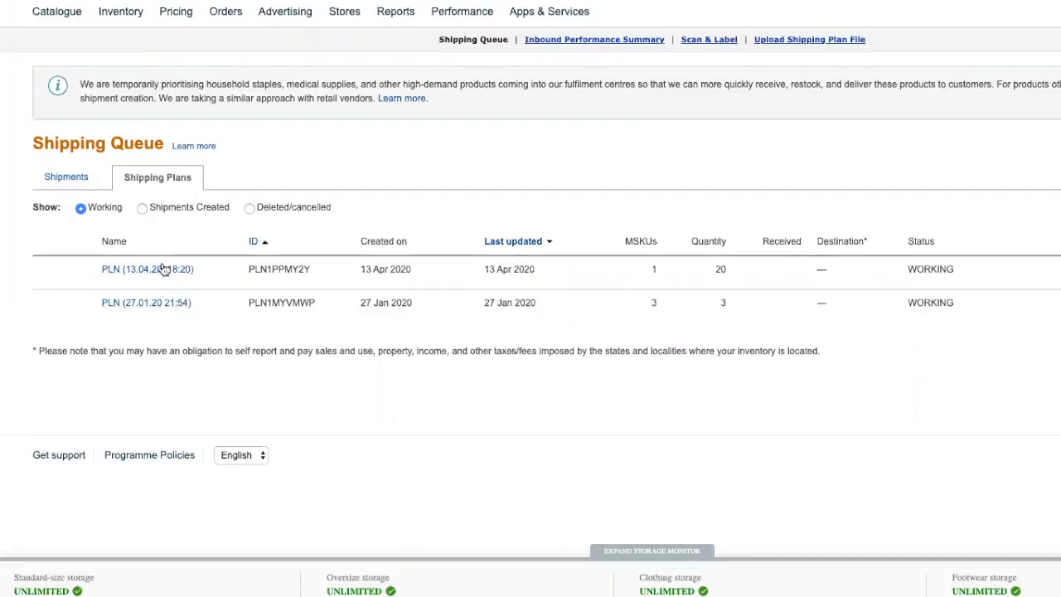
click(61, 183)
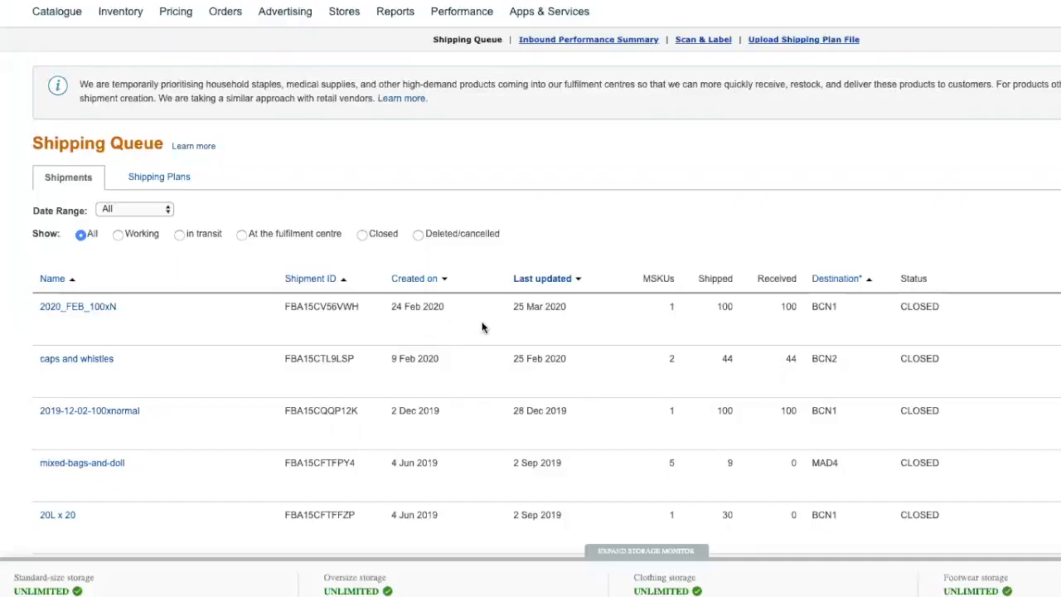
Step: Open shipment 2020_FEB_100xN and dismiss the Shipment contents link's context menu
click(77, 307)
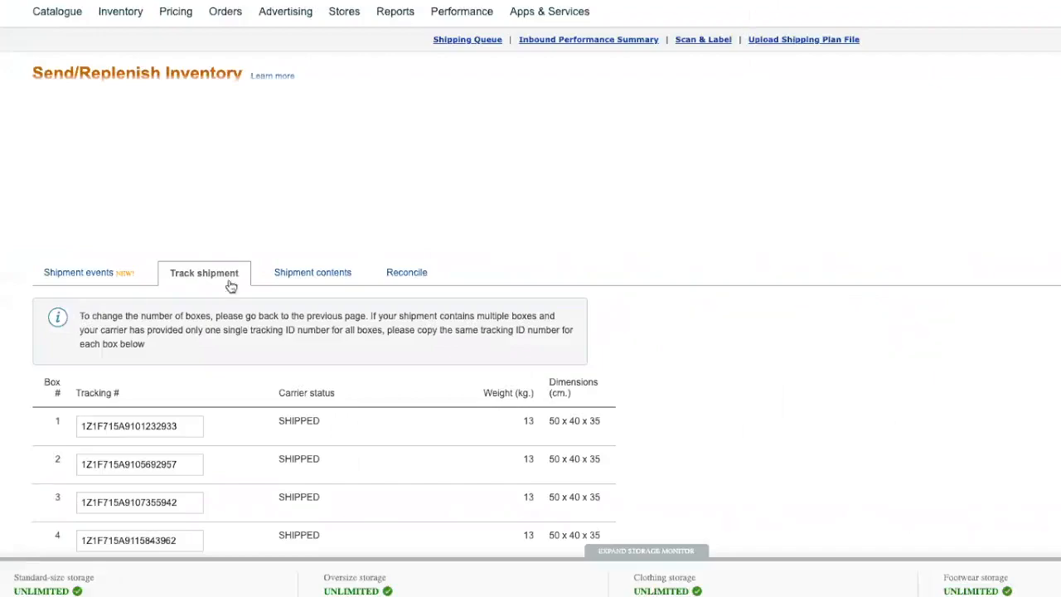
right_click(343, 275)
key(Escape)
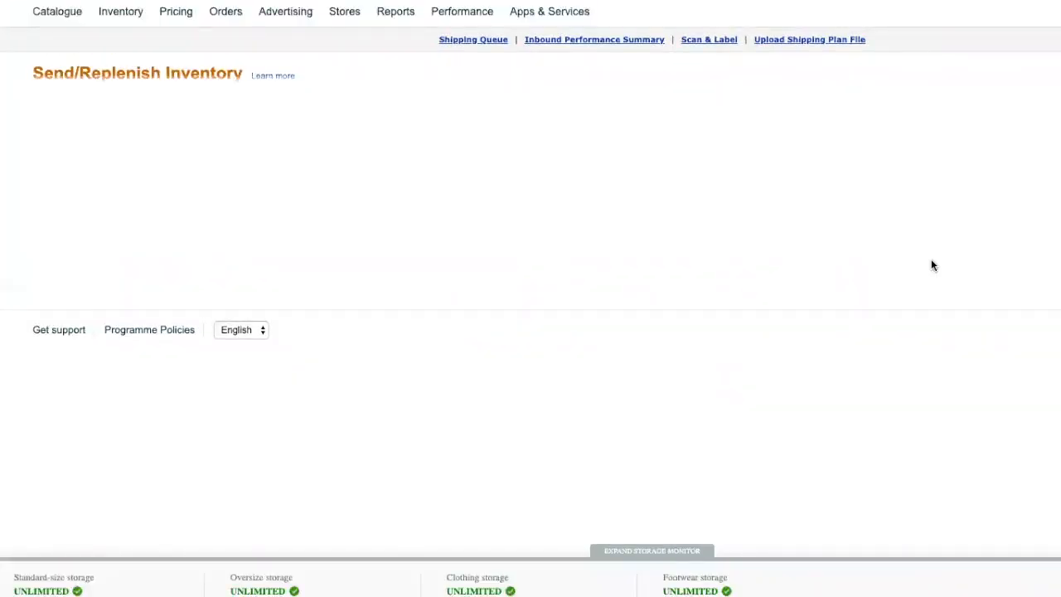
Step: Highlight the 20 units per case value, then view the Hazmat Checks and Product codes slides
double_click(1001, 348)
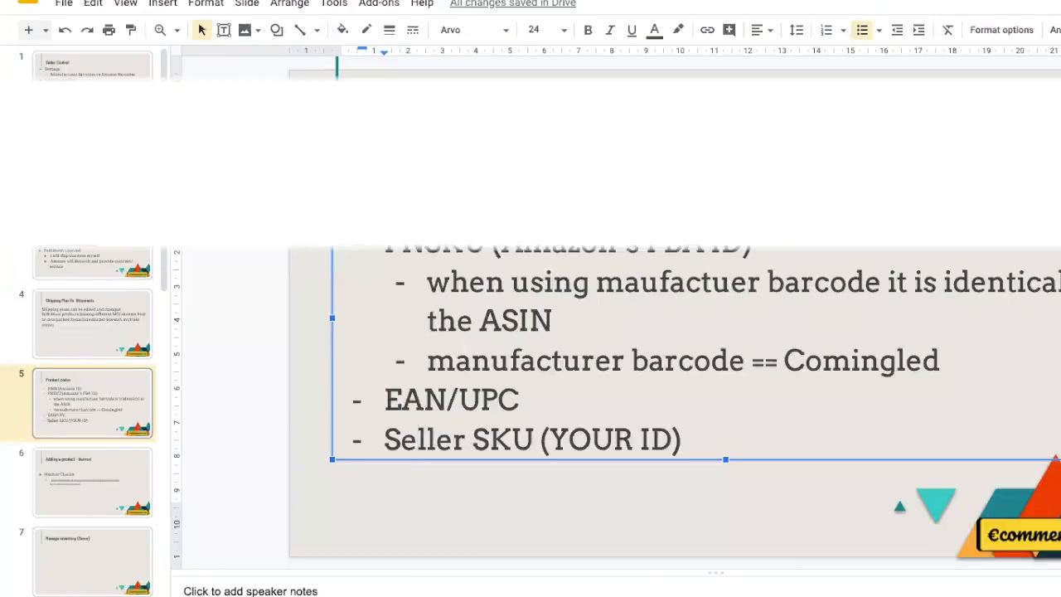
click(88, 480)
click(87, 397)
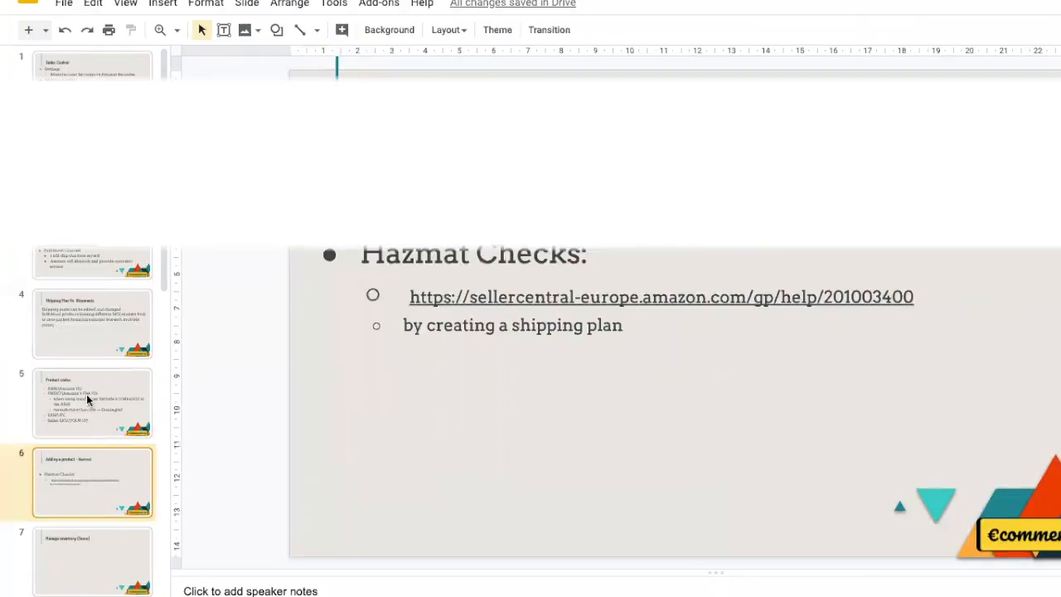
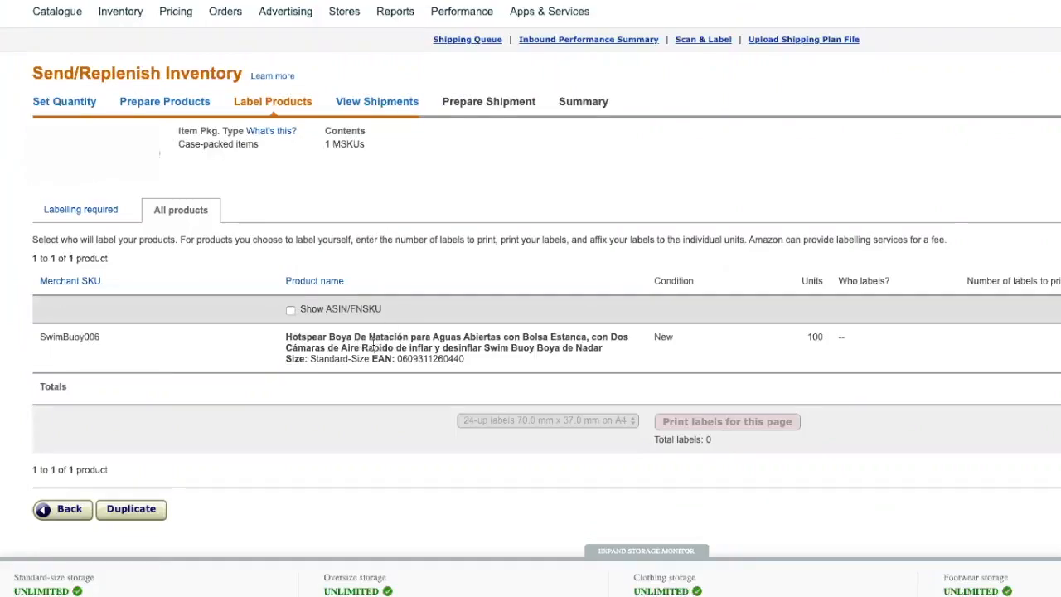
Step: Display ASIN/FNSKU codes under SwimBuoy006, then go to Inventory > Manage FBA Shipments
double_click(443, 357)
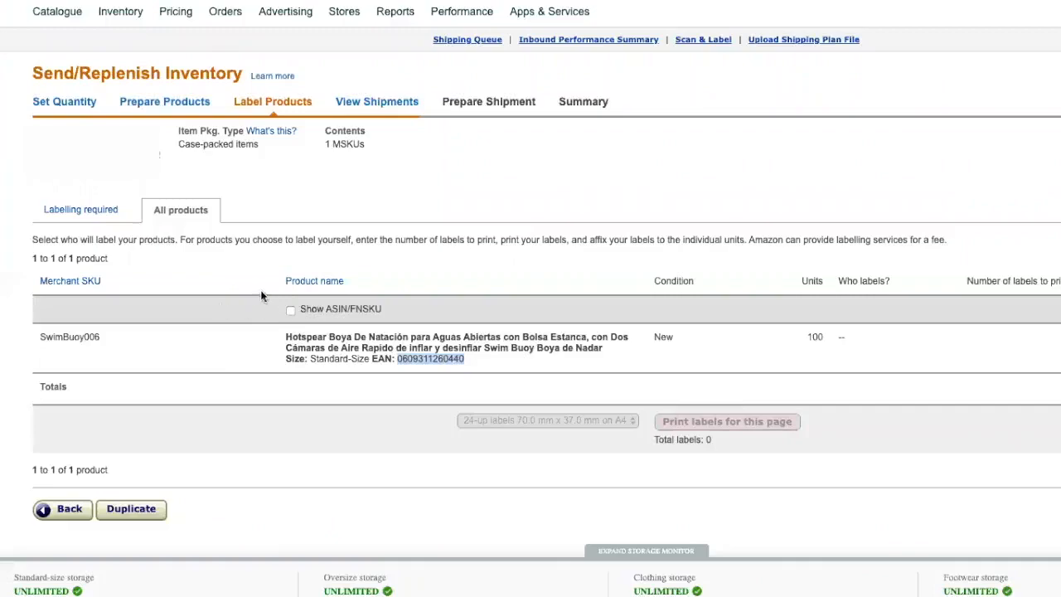
click(290, 311)
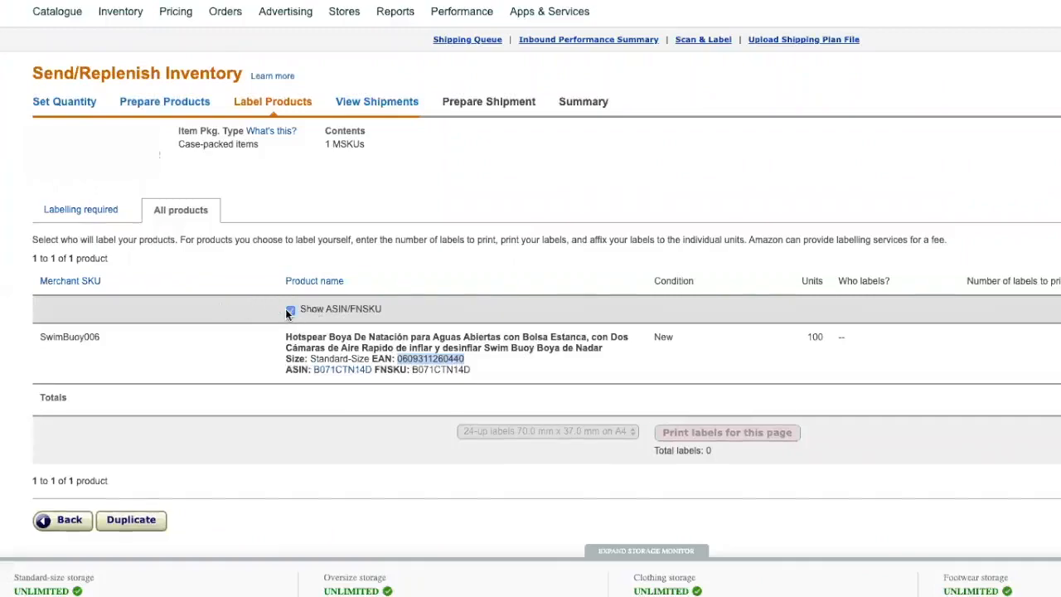
click(485, 379)
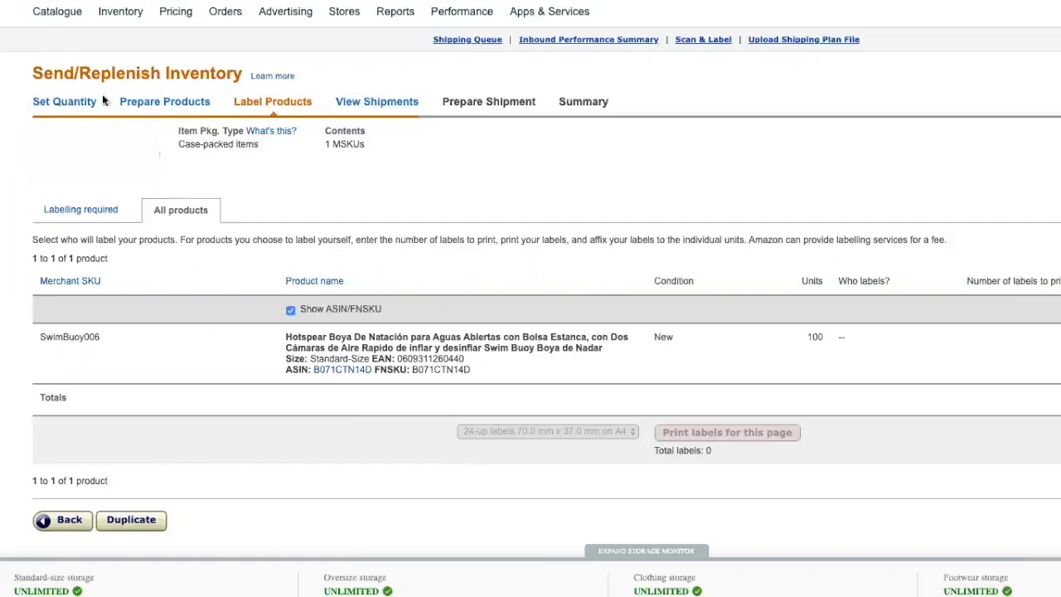
mouse_move(123, 21)
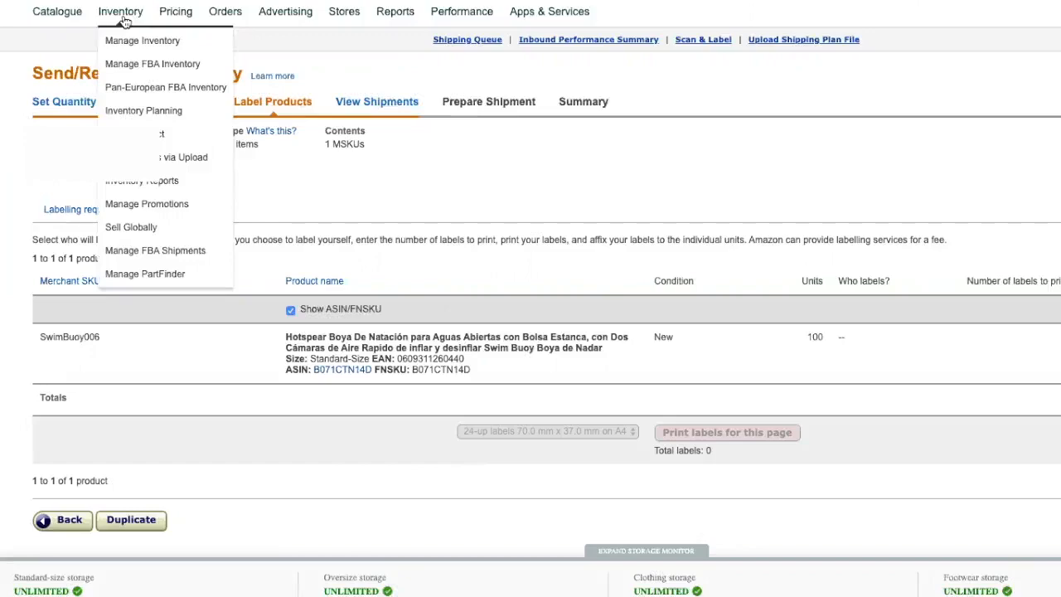
click(167, 257)
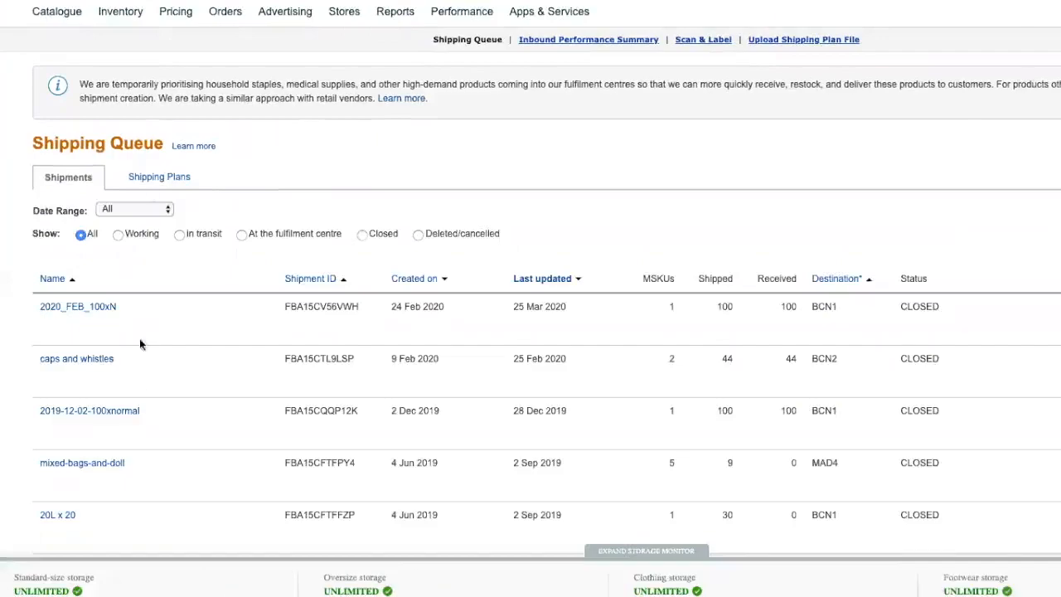
Step: Switch to the Shipping Plans tab and open the three-product plan from 27 Jan 2020
click(159, 179)
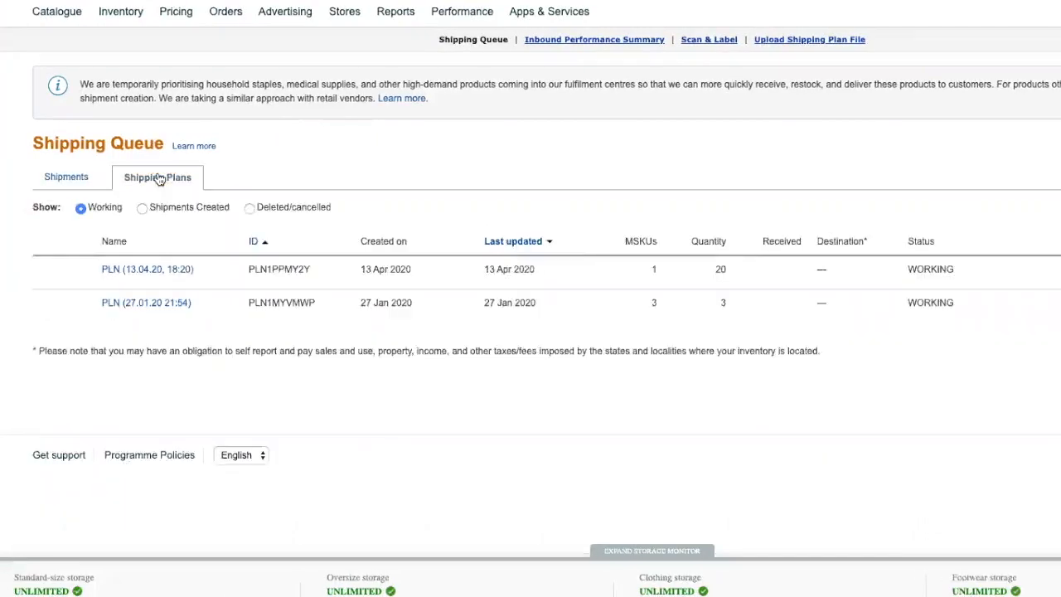
click(149, 303)
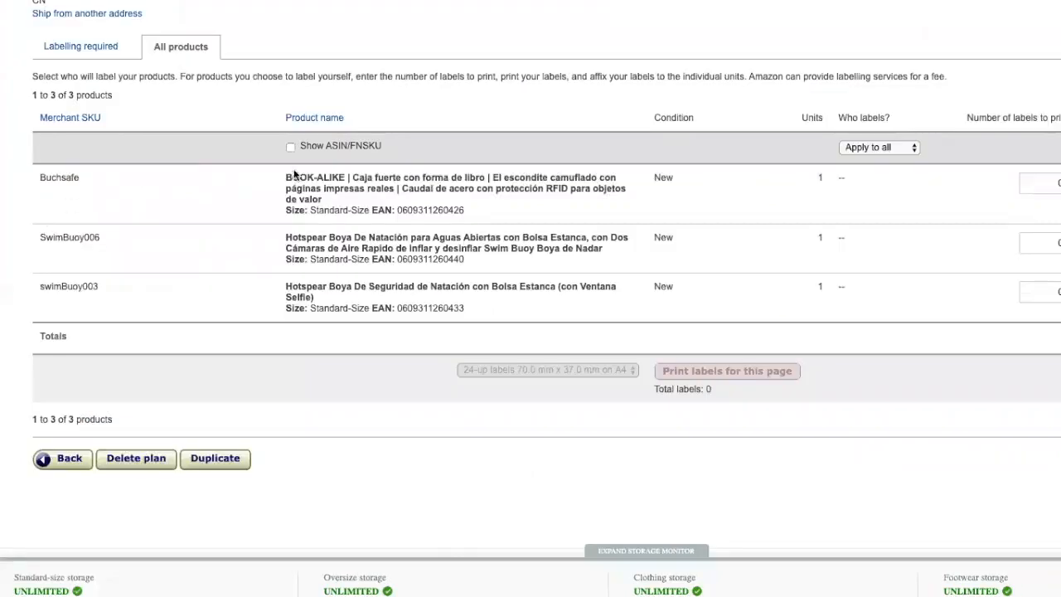
Step: Check the Who labels? choices without changing them, then scroll to the product table
click(914, 148)
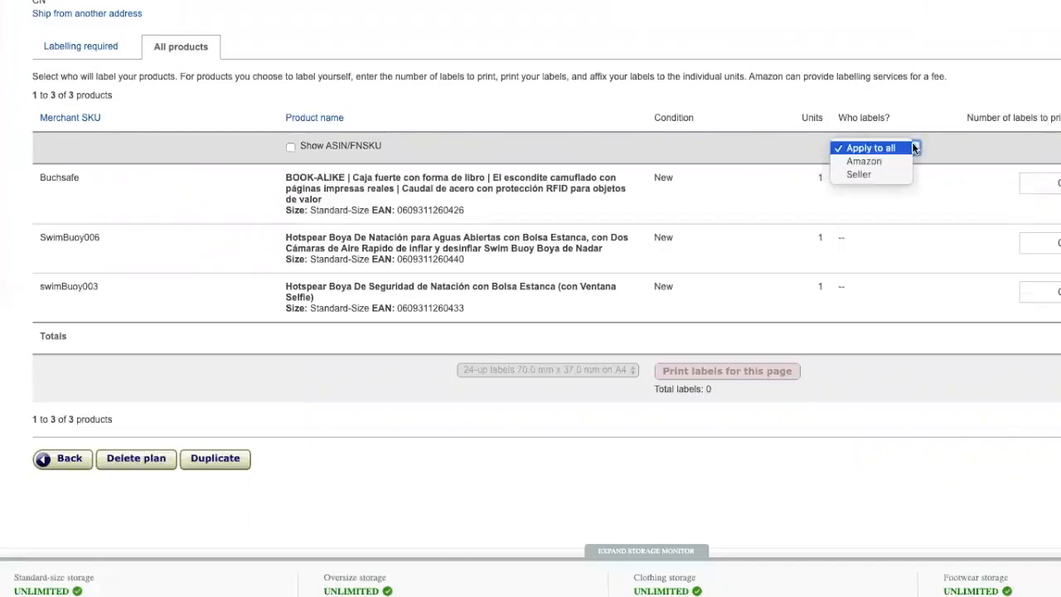
click(817, 99)
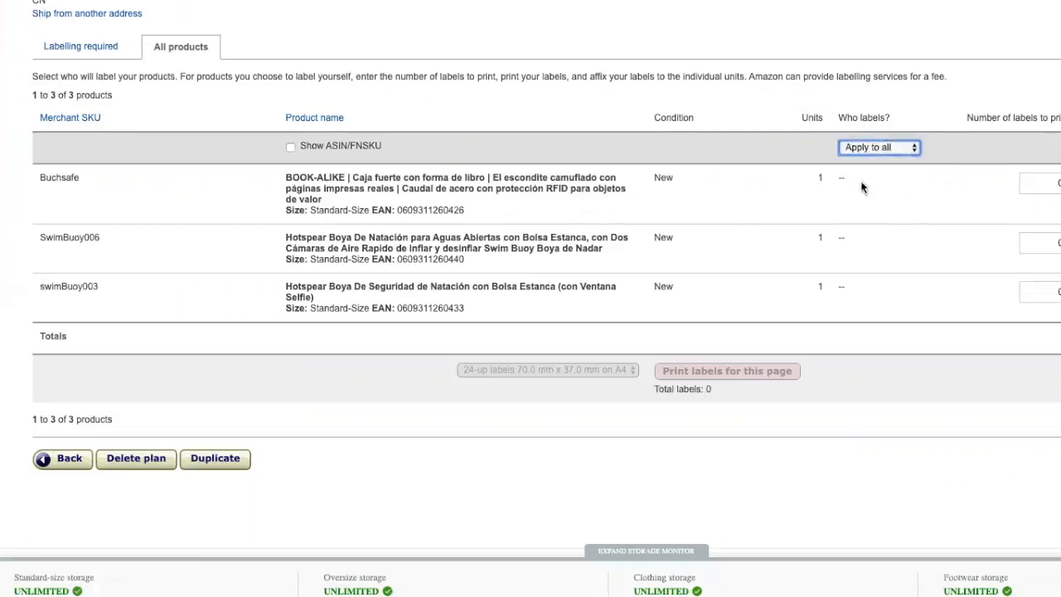
scroll(849, 198, up, 1)
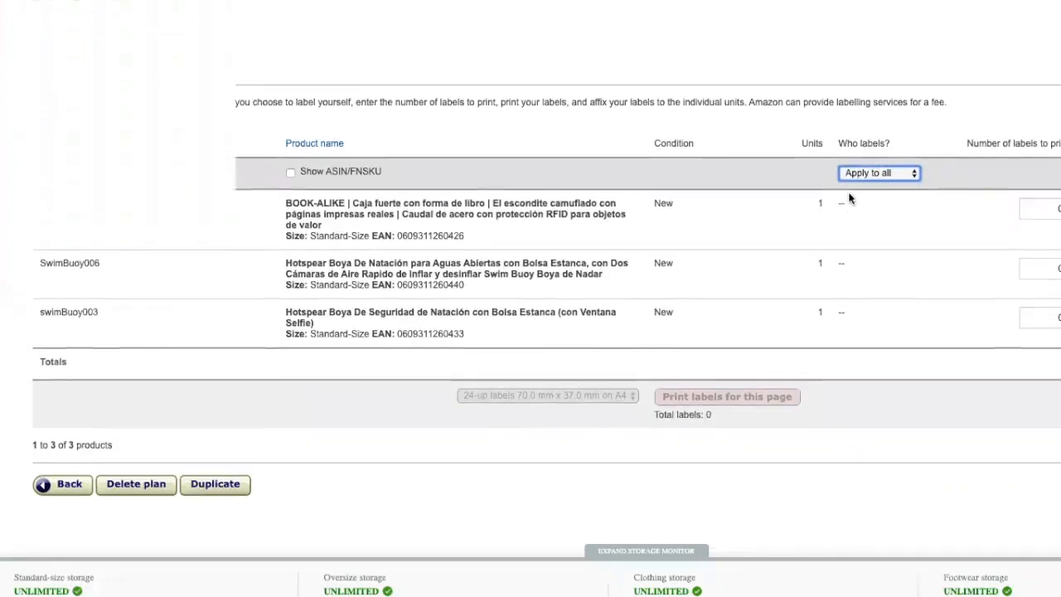
scroll(849, 197, up, 2)
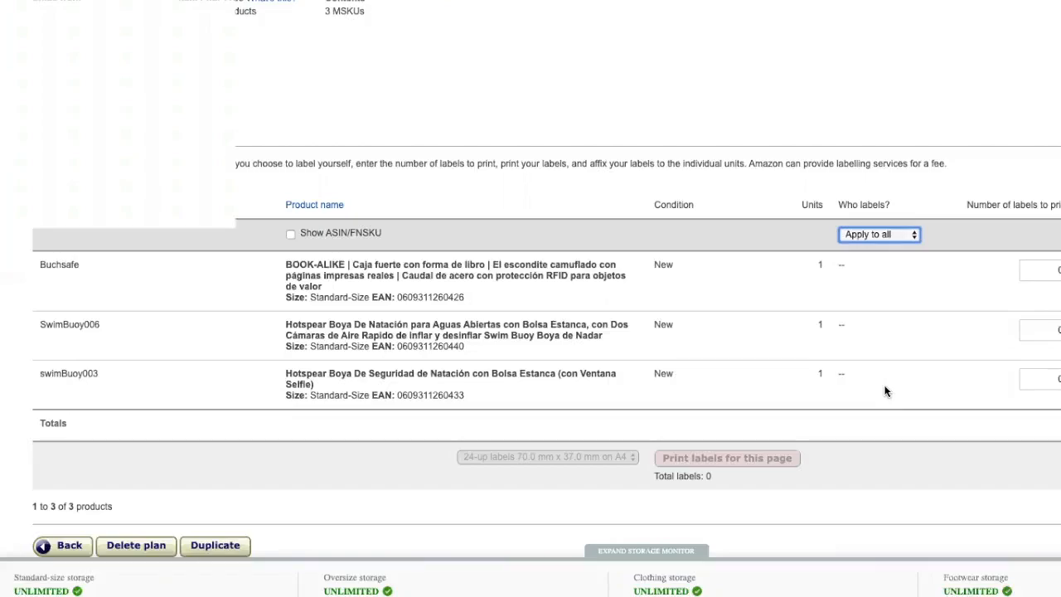
scroll(885, 322, up, 1)
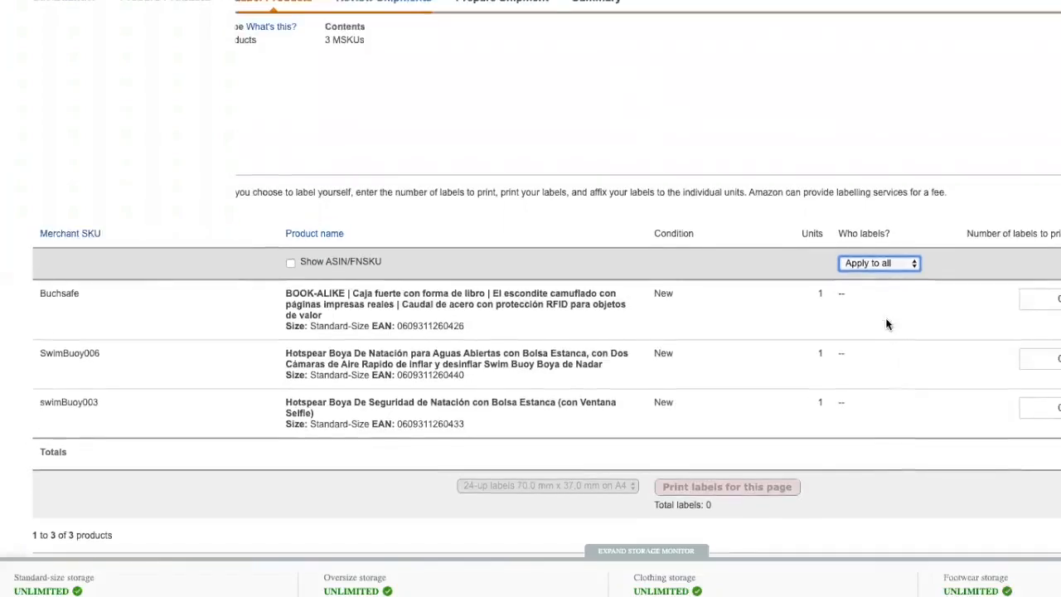
scroll(885, 323, down, 2)
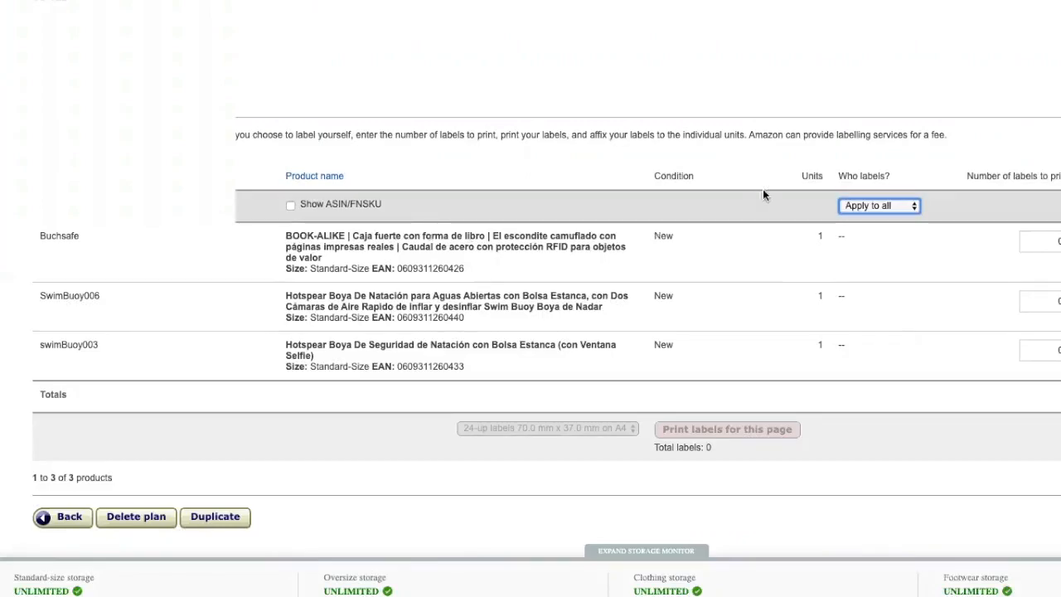
Step: Enter 10 labels for Buchsafe and 20 for SwimBuoy006, keeping the 24-up 70 x 37 mm A4 sheet
click(1040, 241)
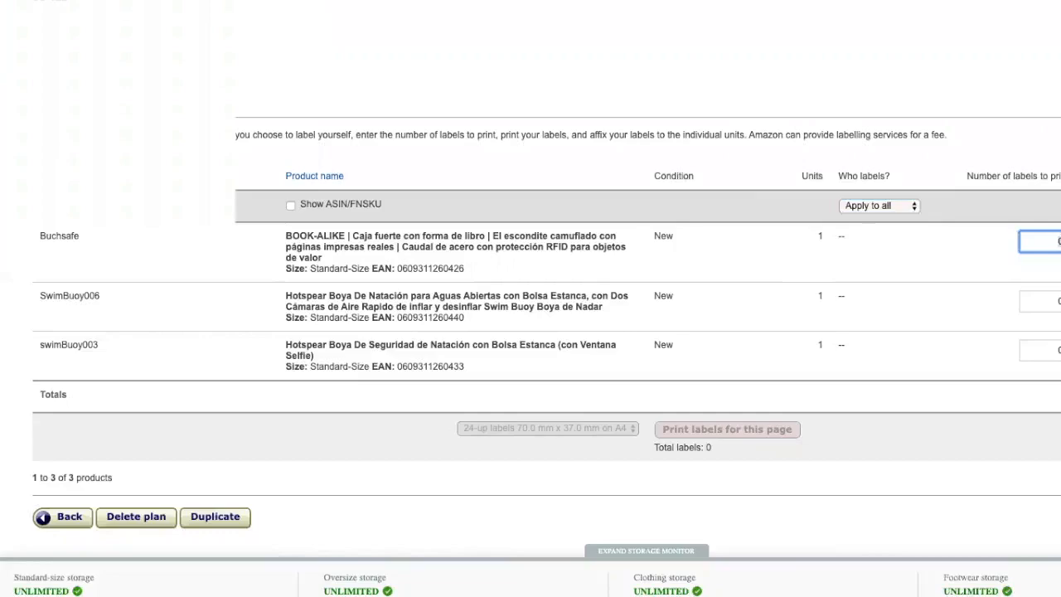
text(10)
click(1056, 300)
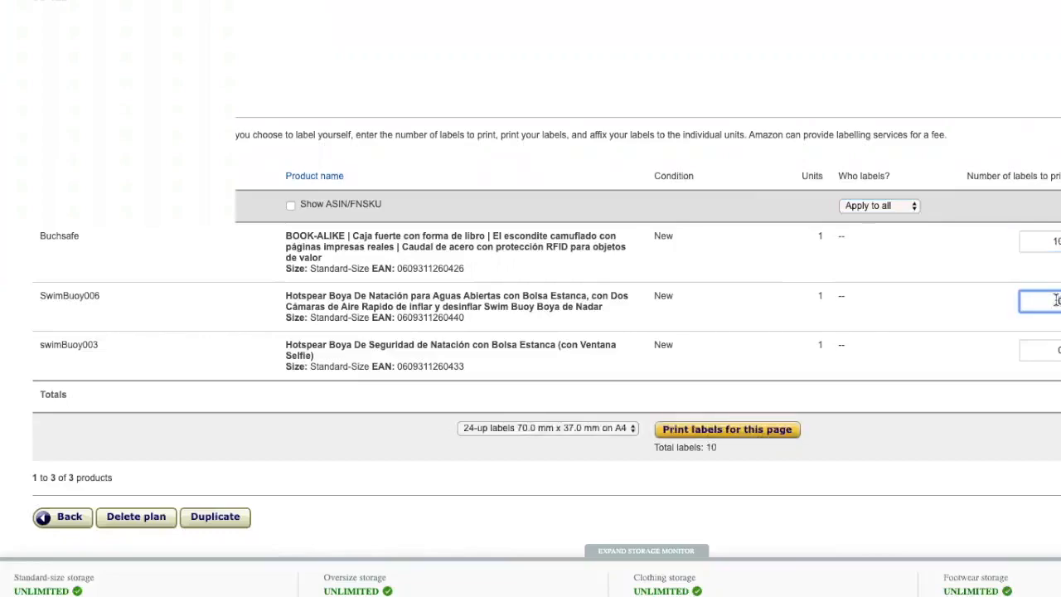
text(20)
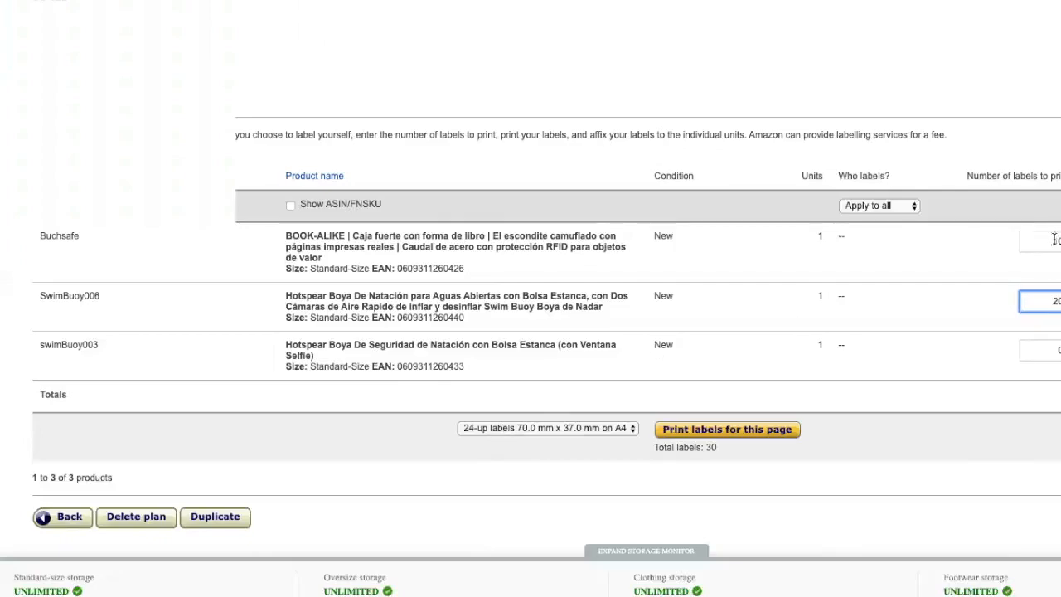
click(602, 427)
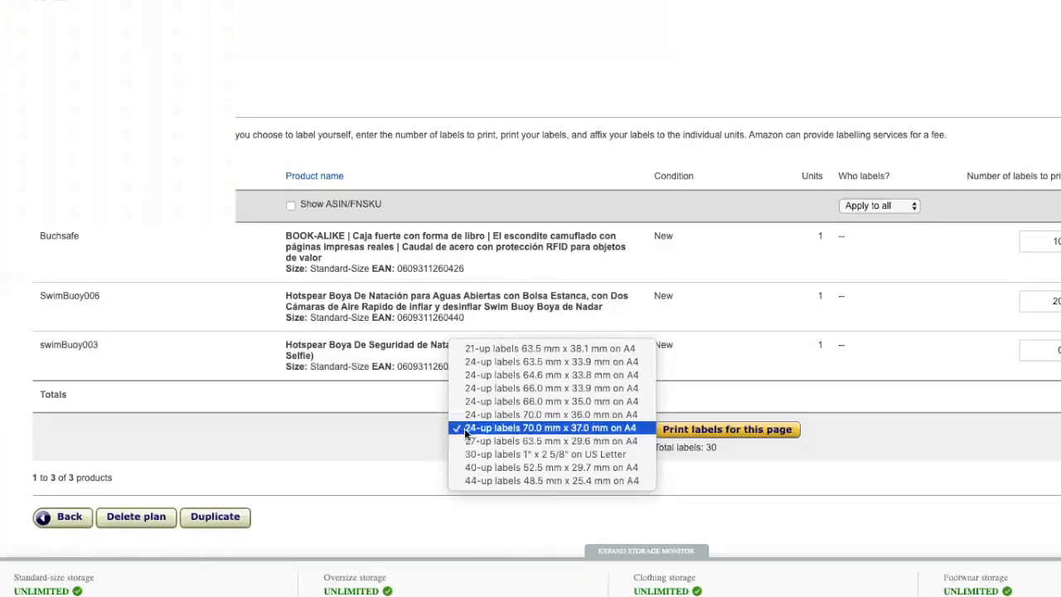
click(519, 429)
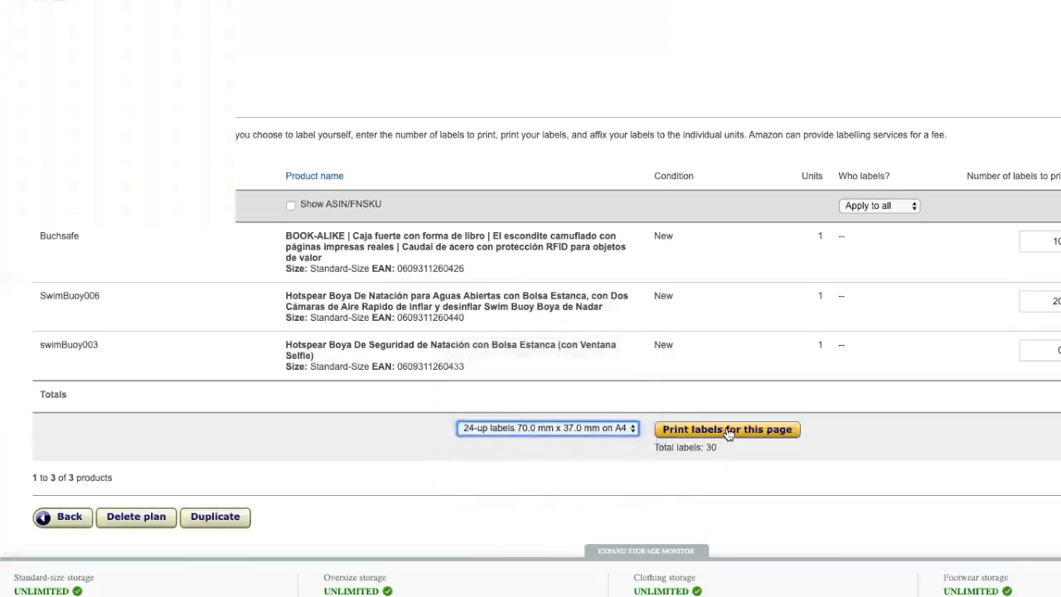
Step: Change SwimBuoy006 to 10 labels and save the page's label sheet as a PDF
click(1055, 300)
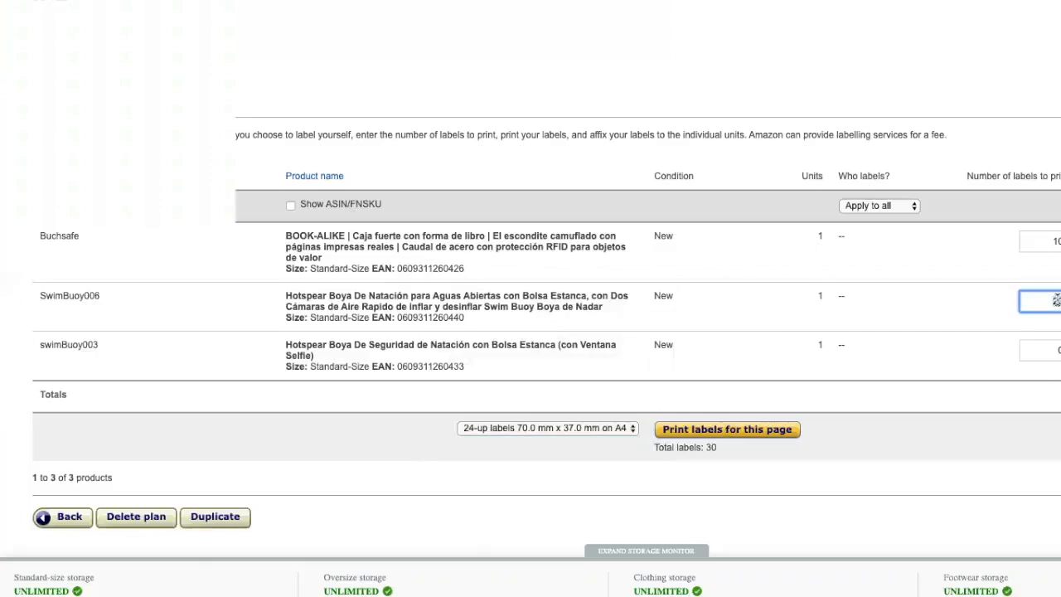
text(10)
click(684, 433)
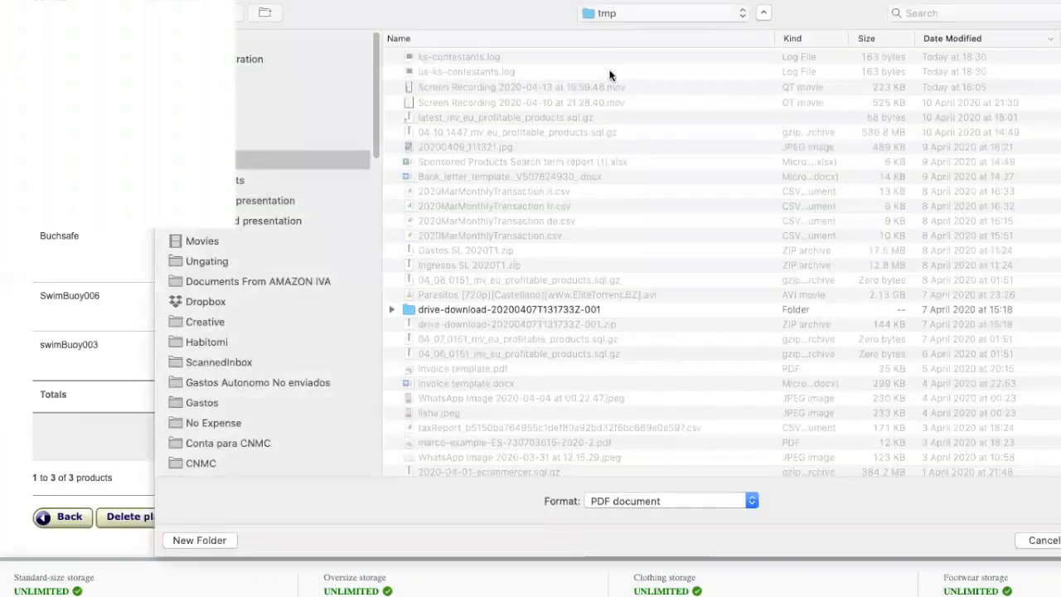
key(Return)
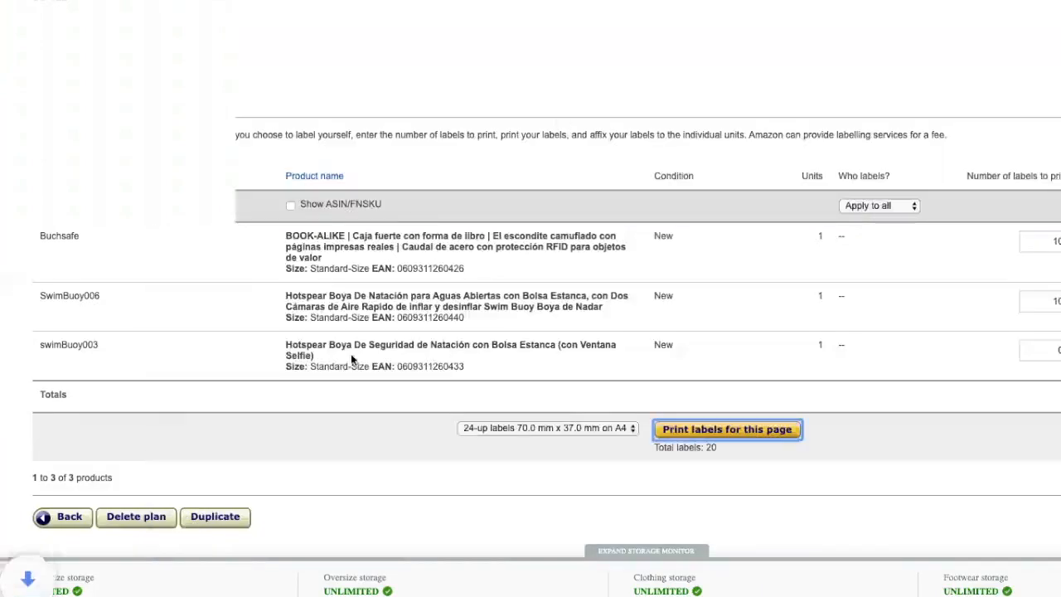
click(170, 595)
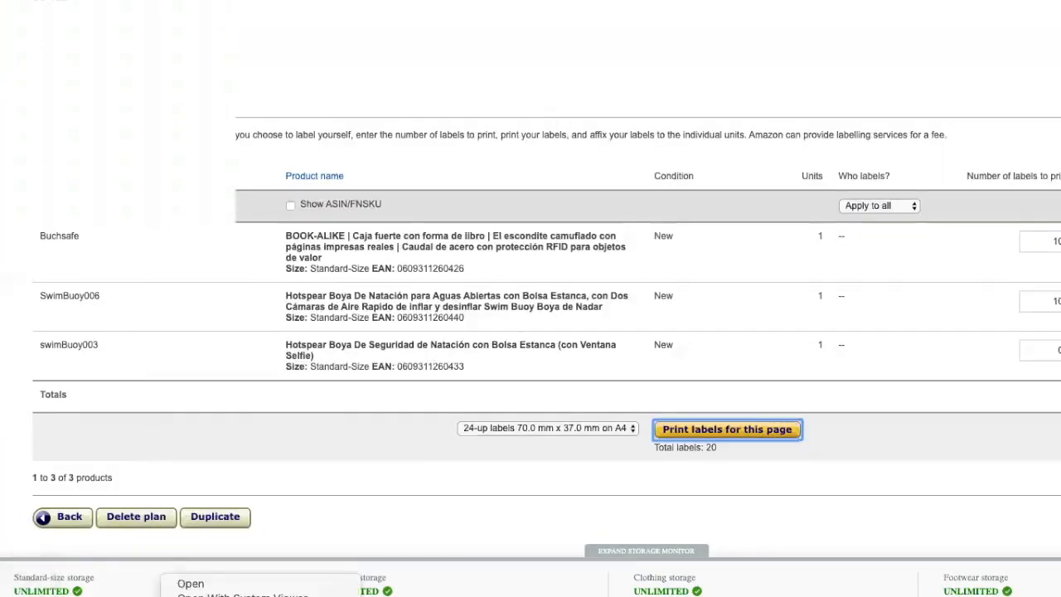
Step: Open the downloaded label PDF and enlarge its window
click(243, 582)
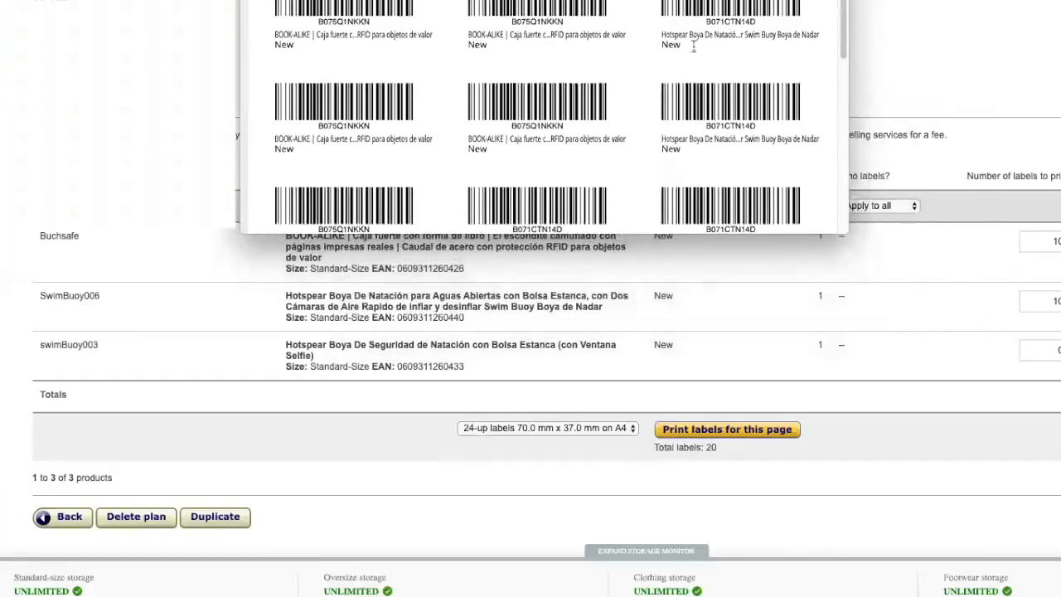
drag(844, 231, 1060, 596)
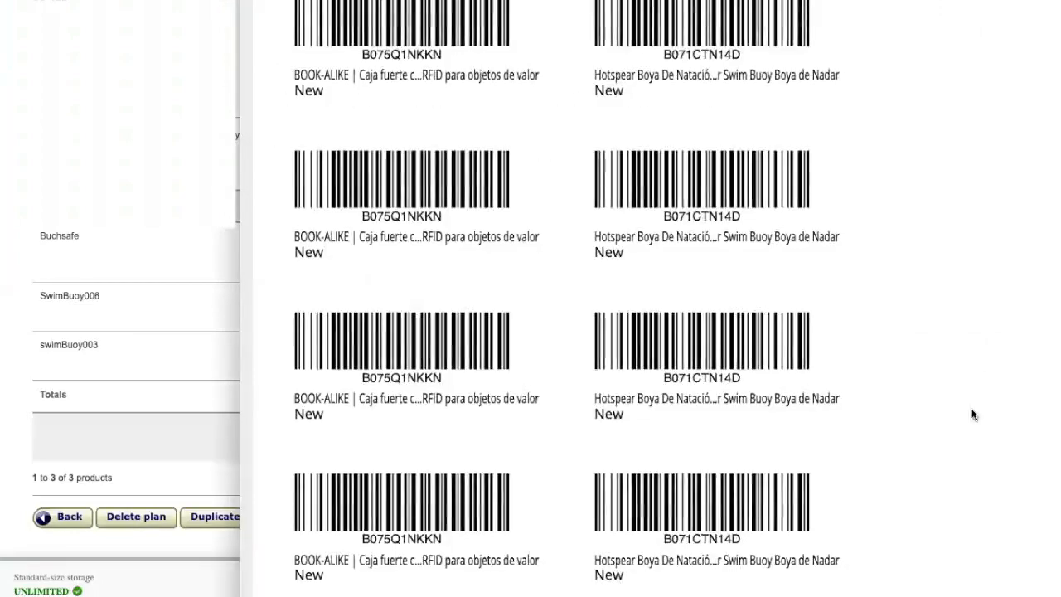
scroll(973, 415, up, 8)
scroll(973, 415, down, 1)
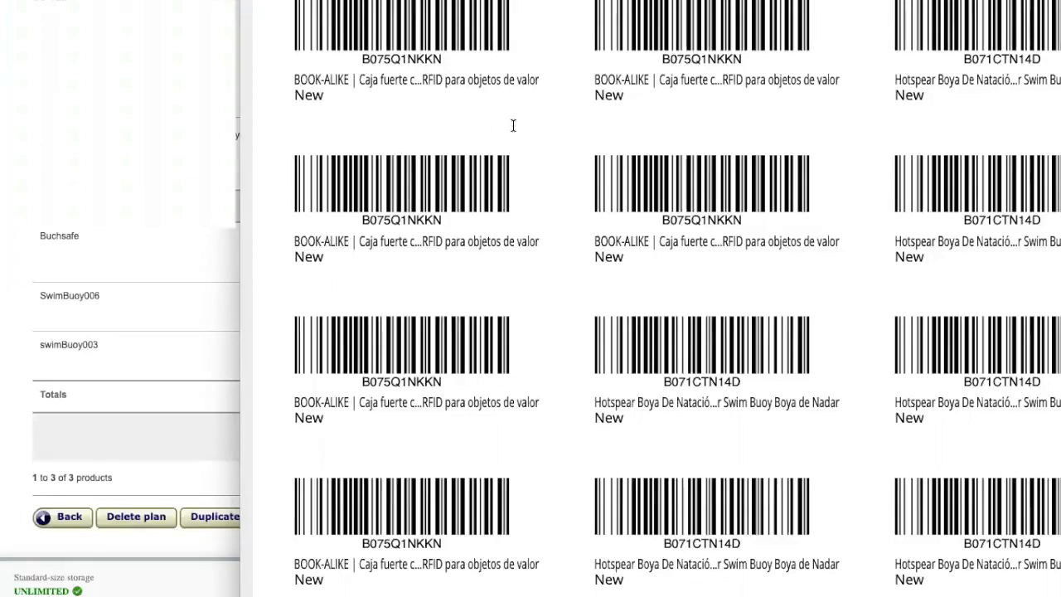
Step: Select the B075Q1NKKN label code and check the PDF view options without changes
double_click(379, 57)
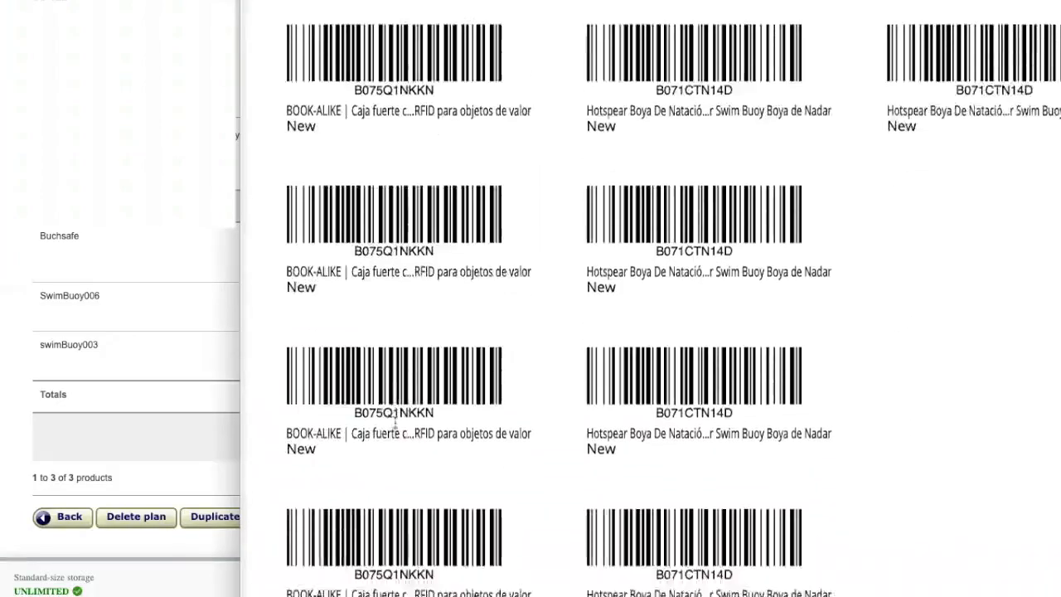
right_click(396, 423)
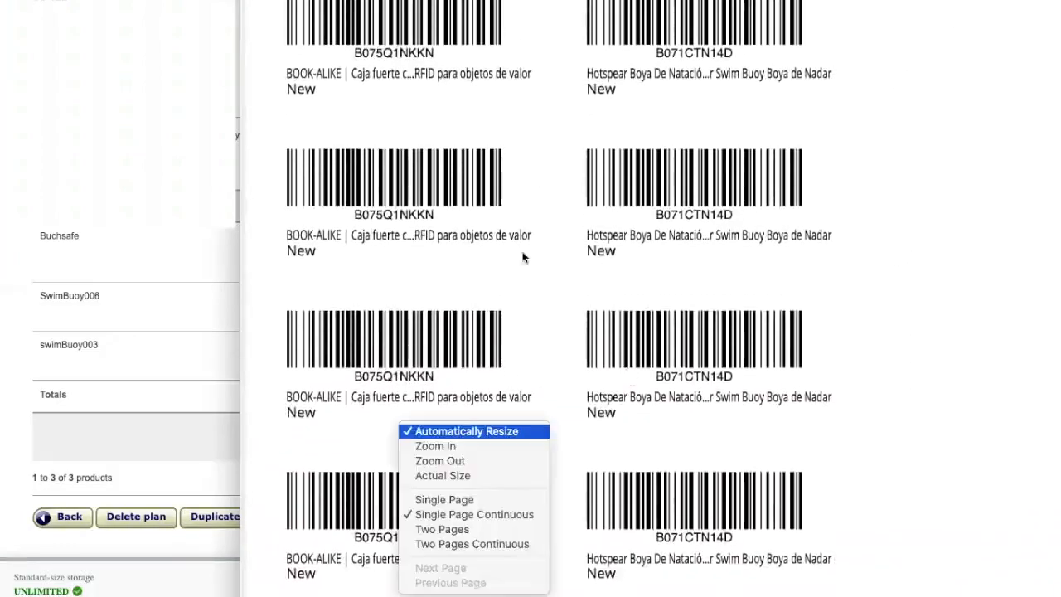
click(487, 195)
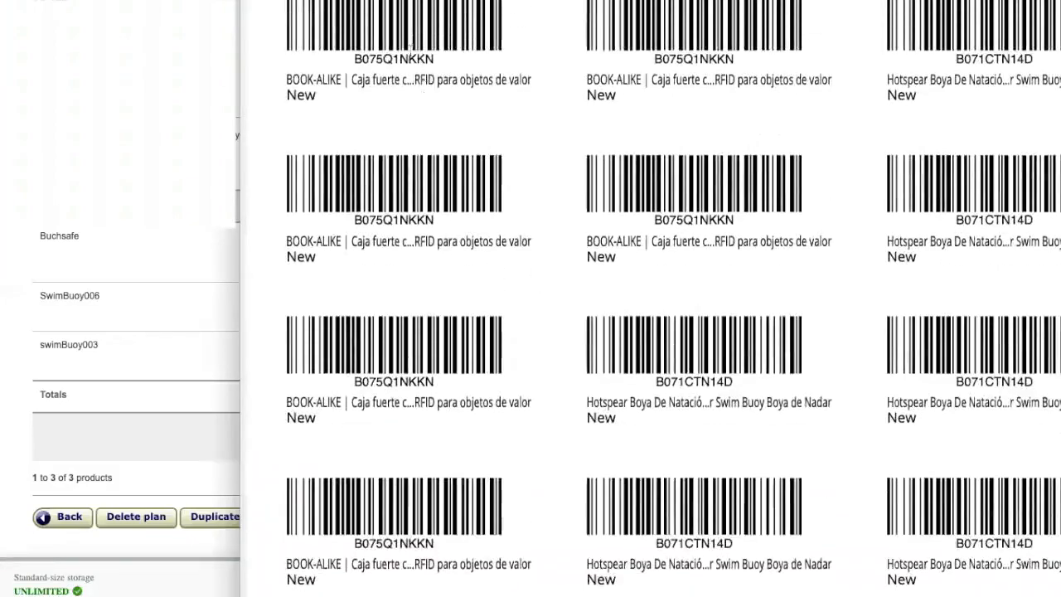
Step: Select the B075Q1NKKN code on the BOOK-ALIKE label once more
double_click(399, 63)
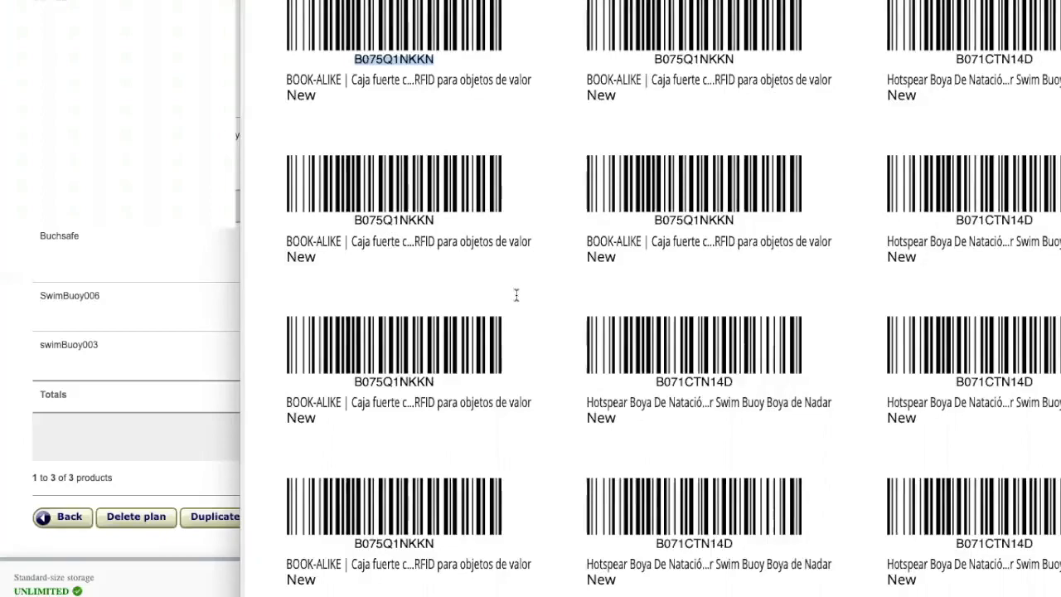
Step: Close the label PDF and scroll the Review Shipments page while the plan validates
key(super+w)
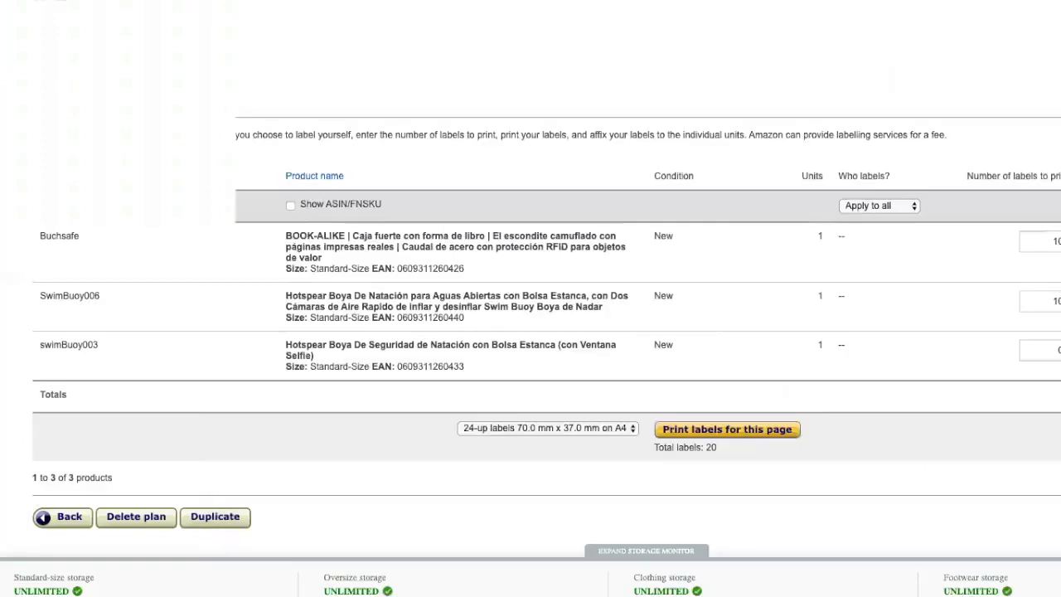
scroll(346, 177, up, 3)
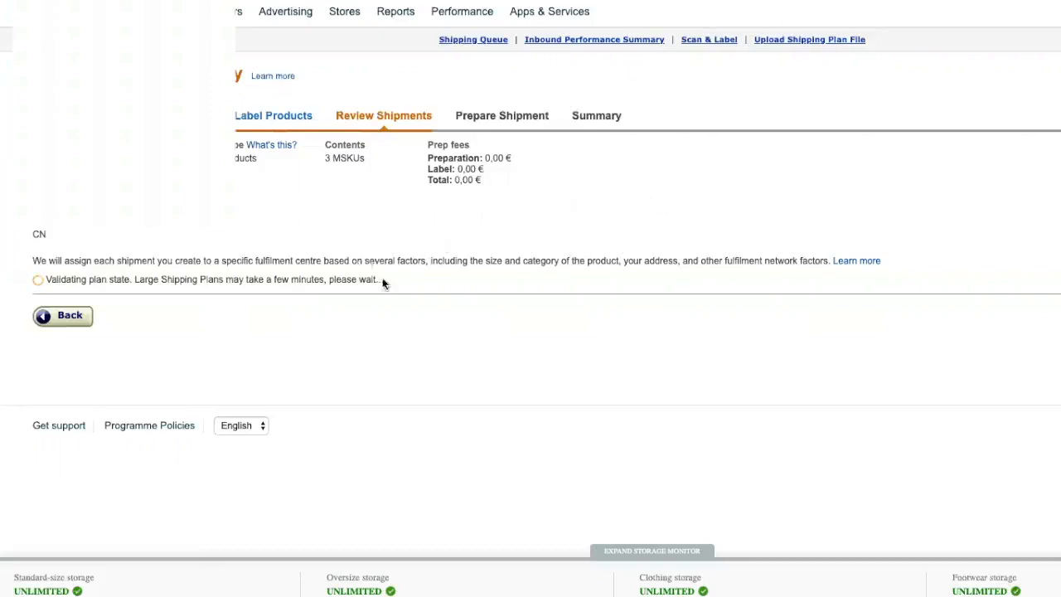
scroll(393, 297, down, 1)
Step: Leave the stalled review by going back to the Label Products workflow step
scroll(349, 369, up, 1)
scroll(349, 373, down, 1)
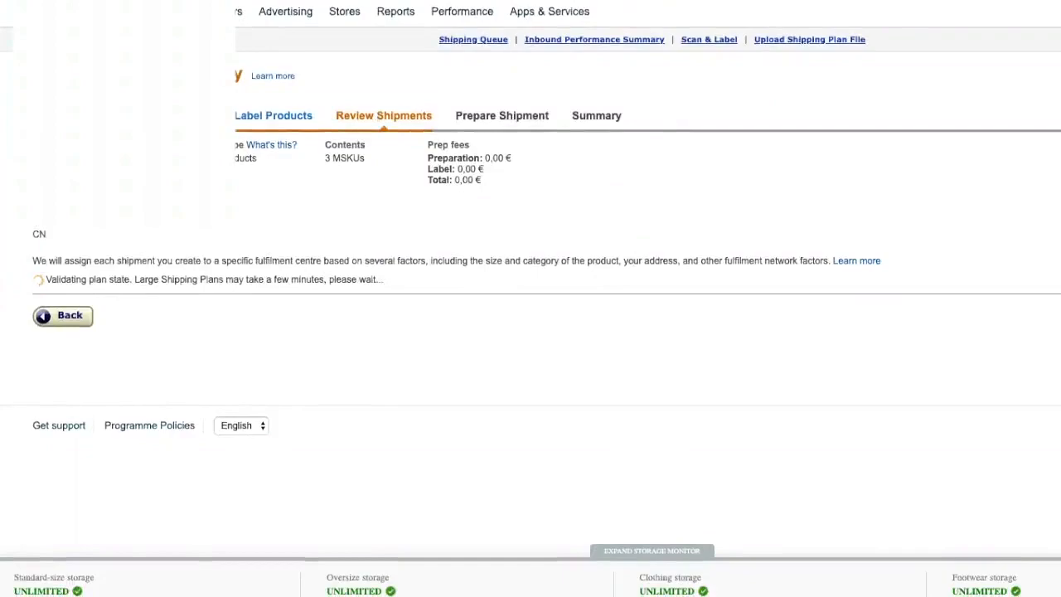
click(250, 120)
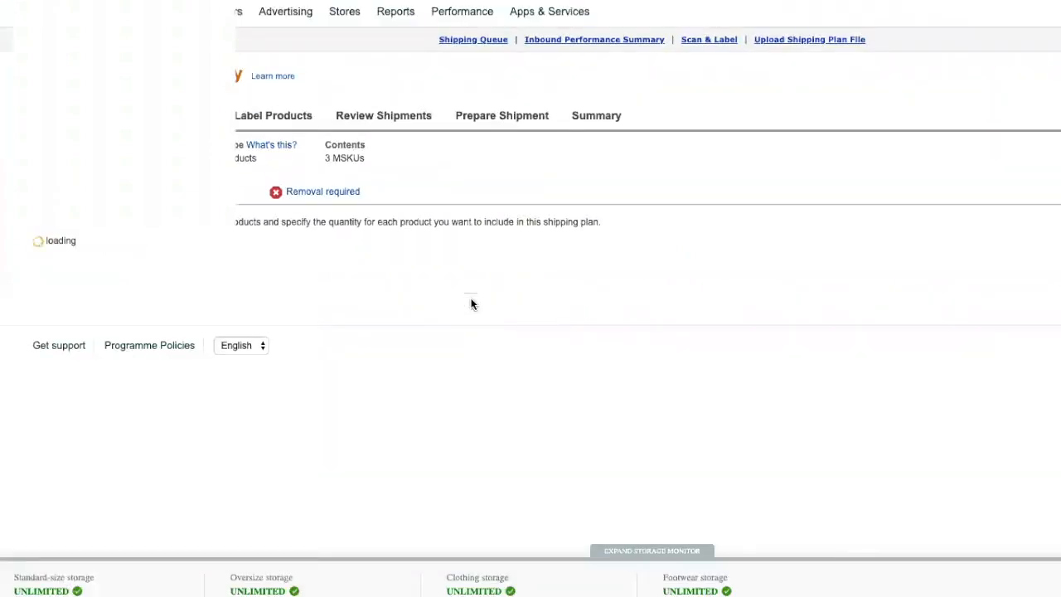
Step: Read each product's fulfilment-centre prioritisation warning, then return to the course slides
scroll(470, 305, down, 6)
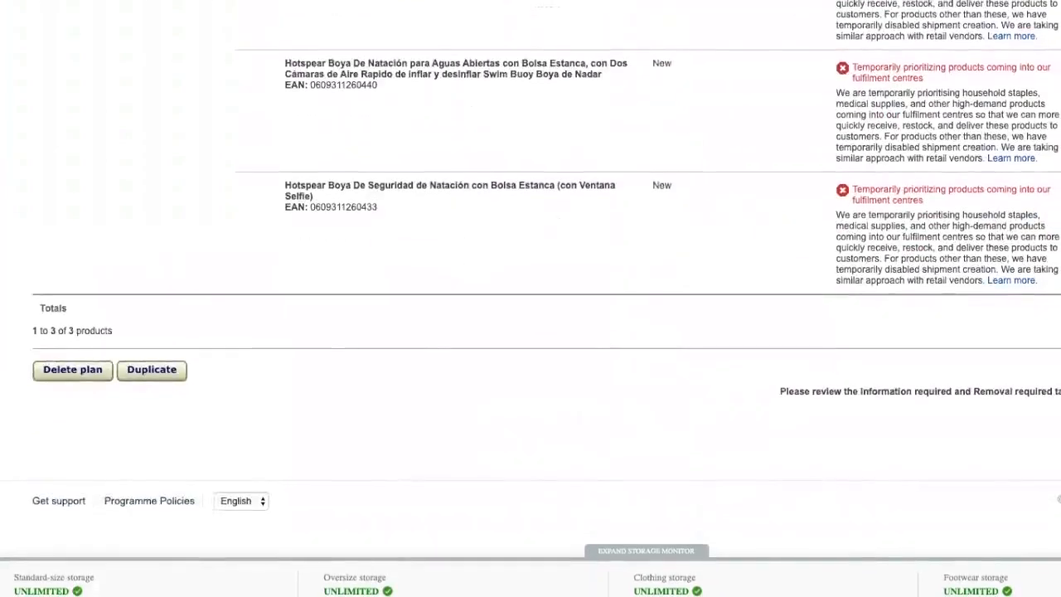
scroll(796, 46, up, 6)
scroll(796, 45, down, 6)
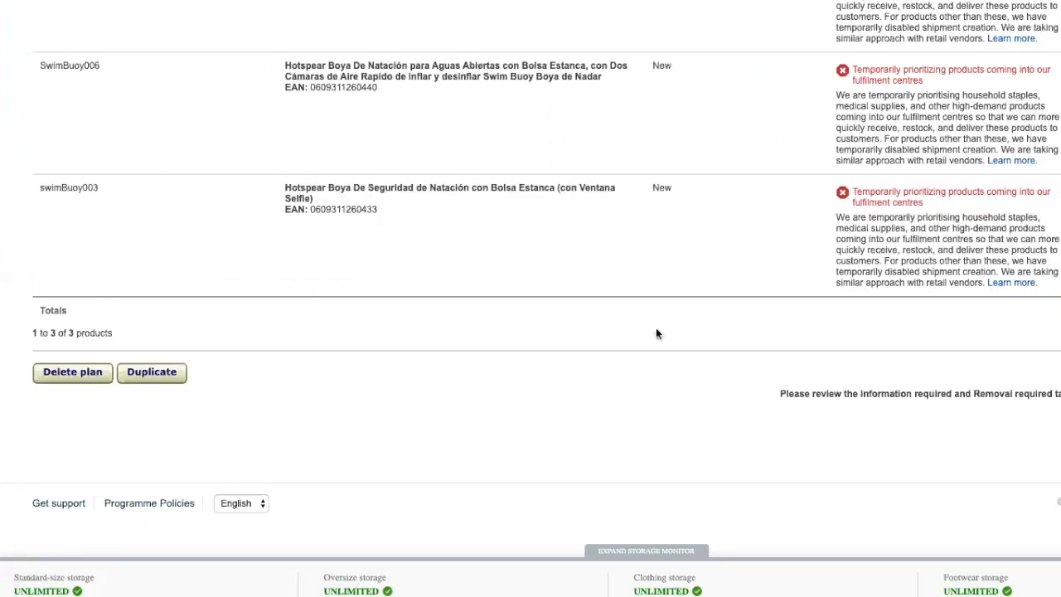
click(331, 2)
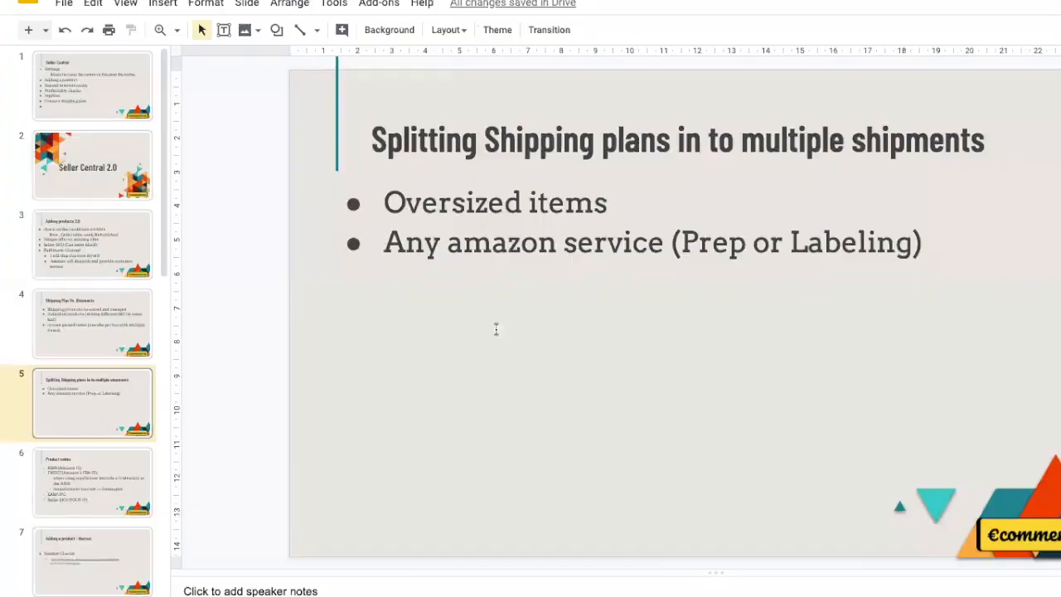
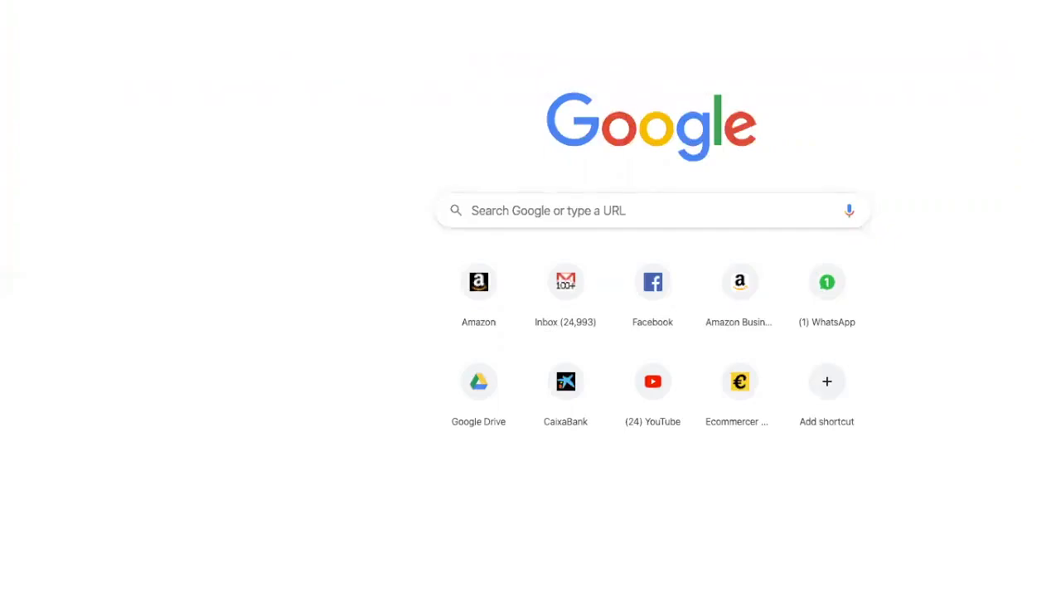
Step: Search 'ups programar una recogida' and paste the UPS pickup result's link into slide 7's body
key(Return)
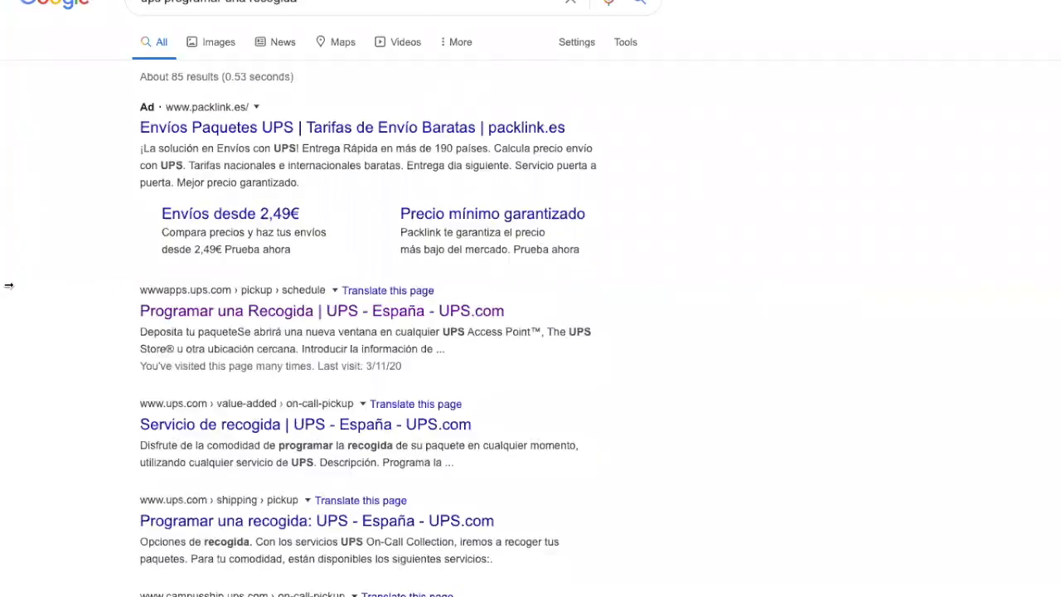
right_click(251, 315)
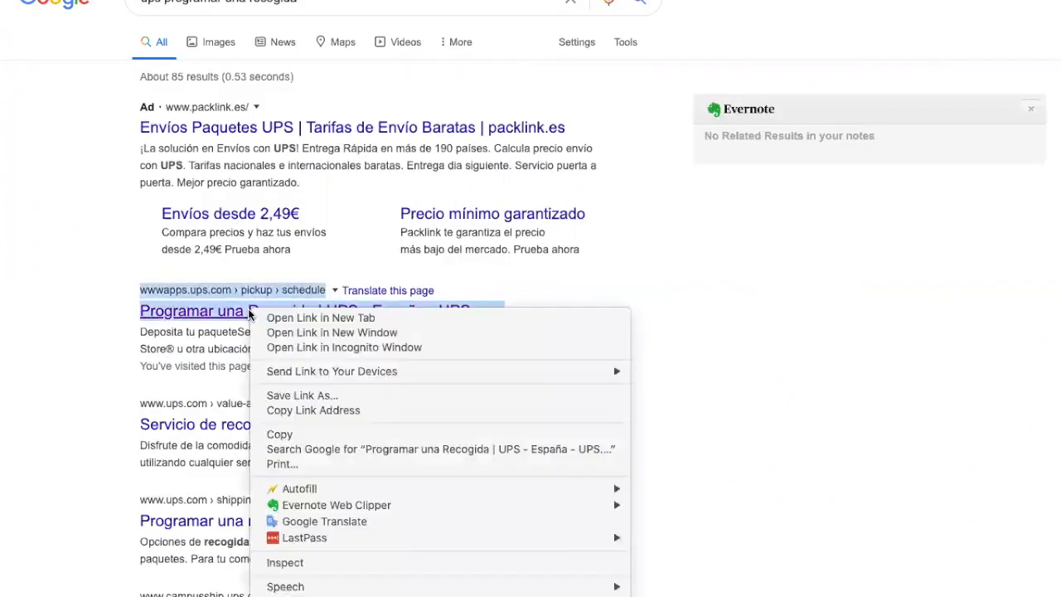
click(340, 411)
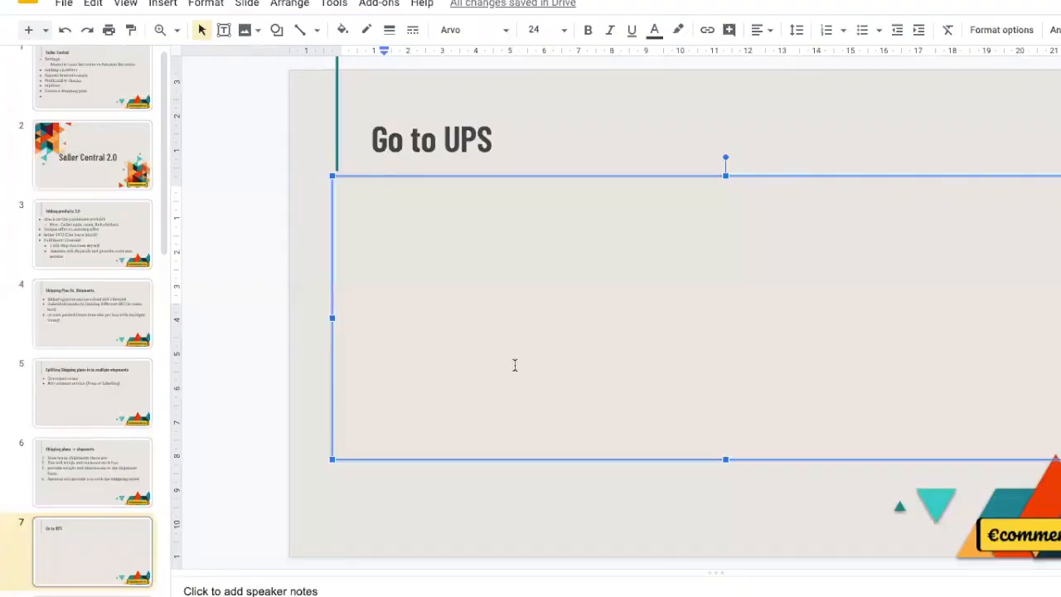
text(https://wwwapps.ups.com/pickup/schedule?loc=es_ES)
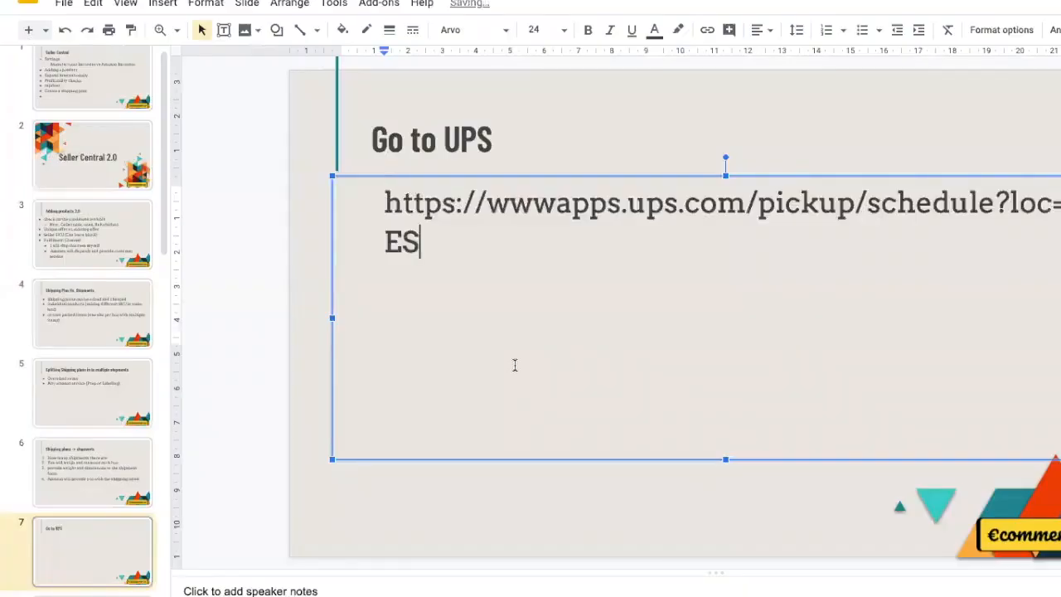
key(Return)
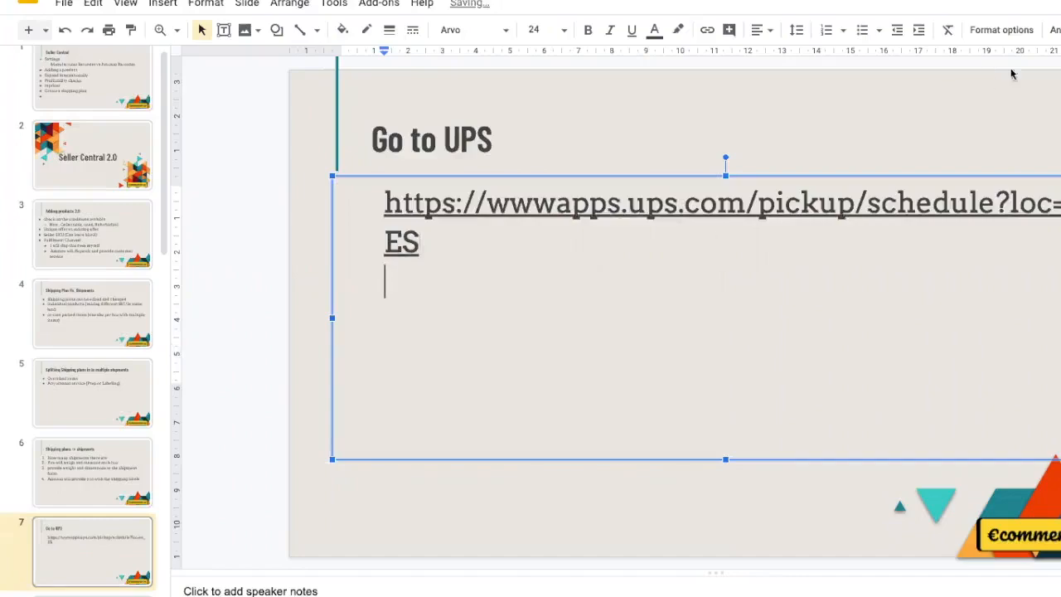
key(ctrl+Tab)
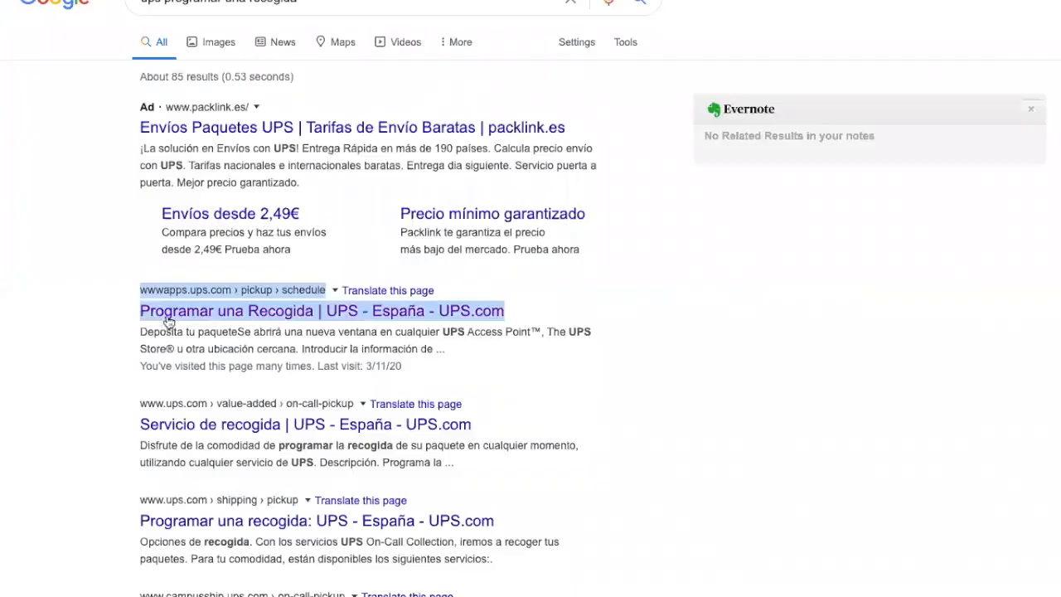
click(94, 324)
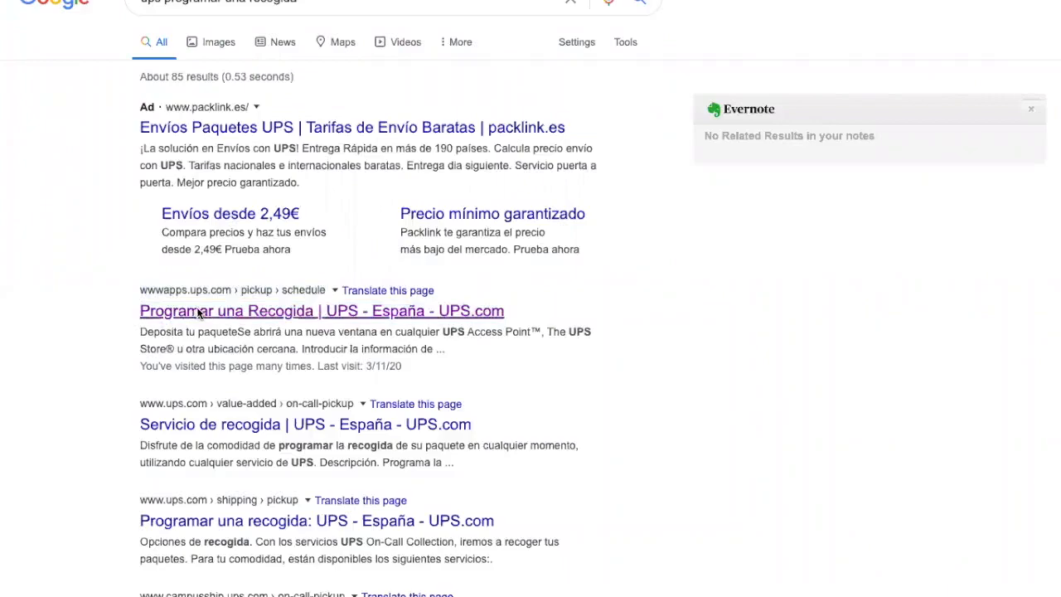
Step: Open the UPS Programar una Recogida page, accept cookies with 'Sí, estoy de acuerdo', and sign in
click(199, 312)
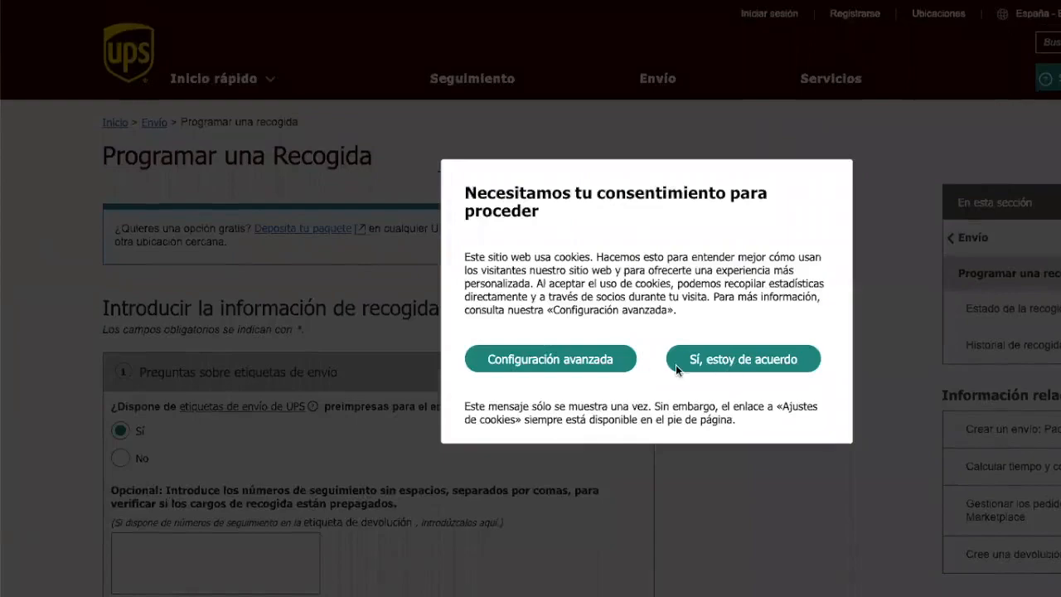
click(727, 360)
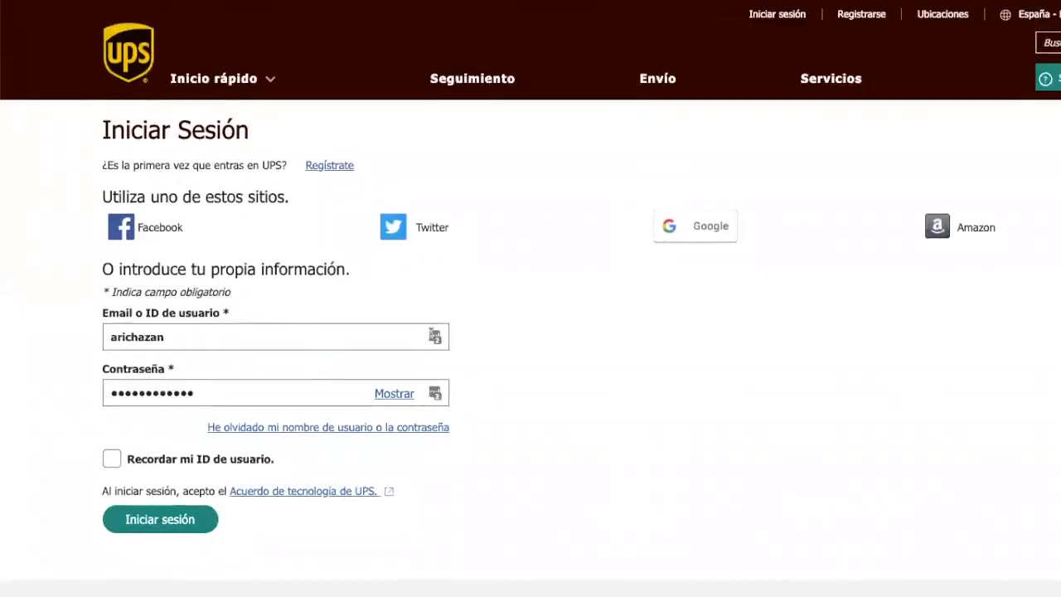
click(153, 521)
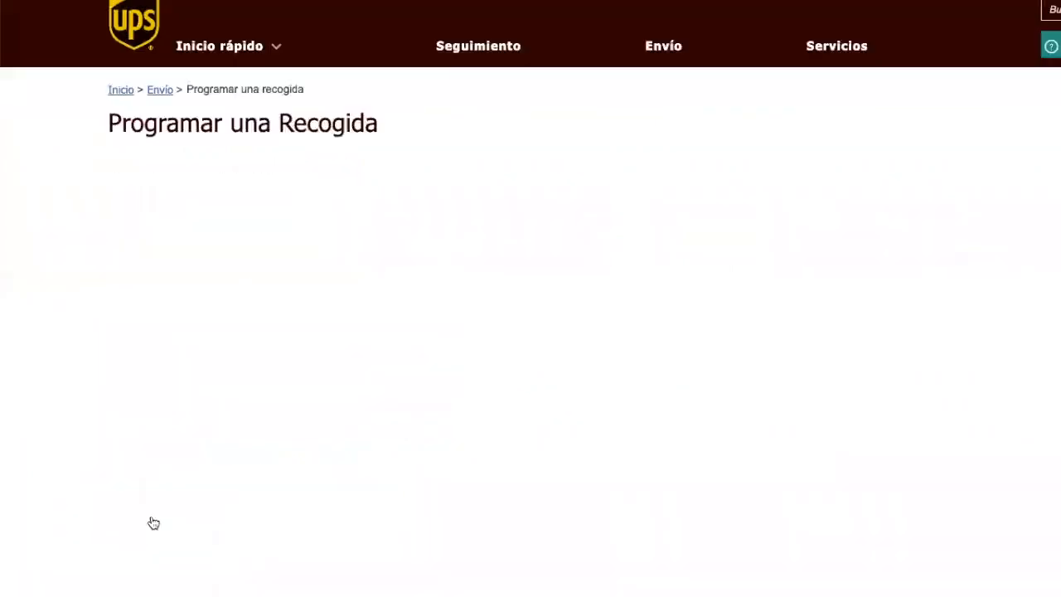
scroll(523, 395, down, 1)
scroll(523, 398, down, 2)
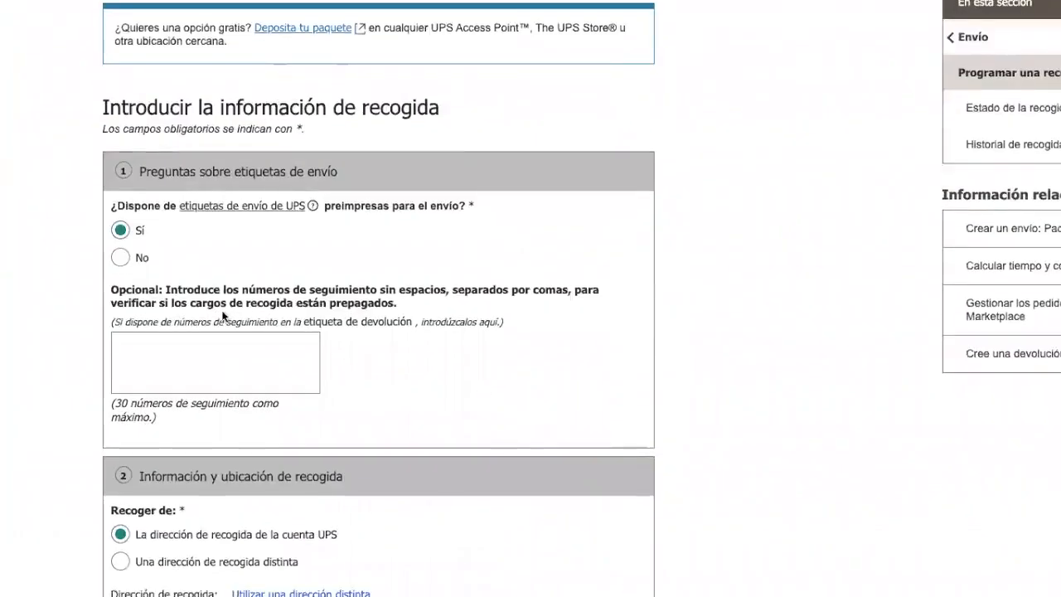
click(215, 363)
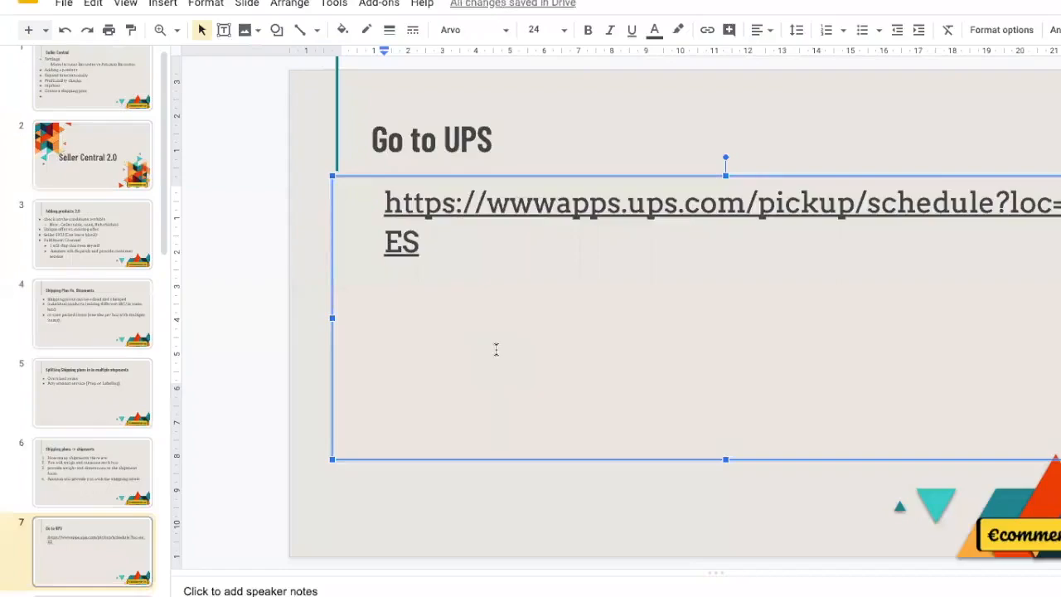
Step: Add item 5 'copy the UPS shipping codes from Seller Central' to slide 6's numbered list
click(83, 475)
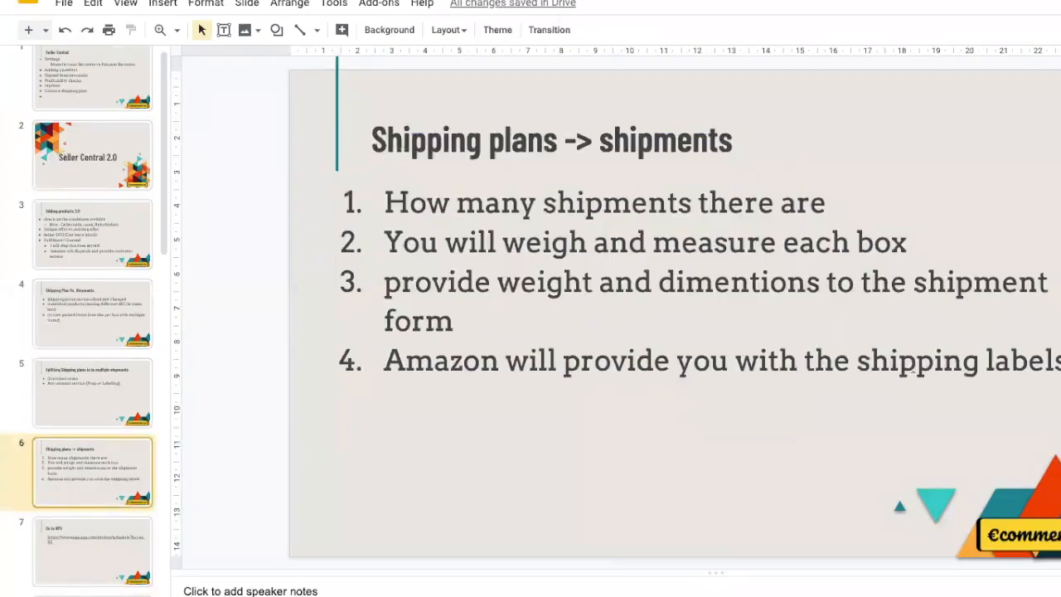
click(1012, 360)
key(Right)
key(Right)
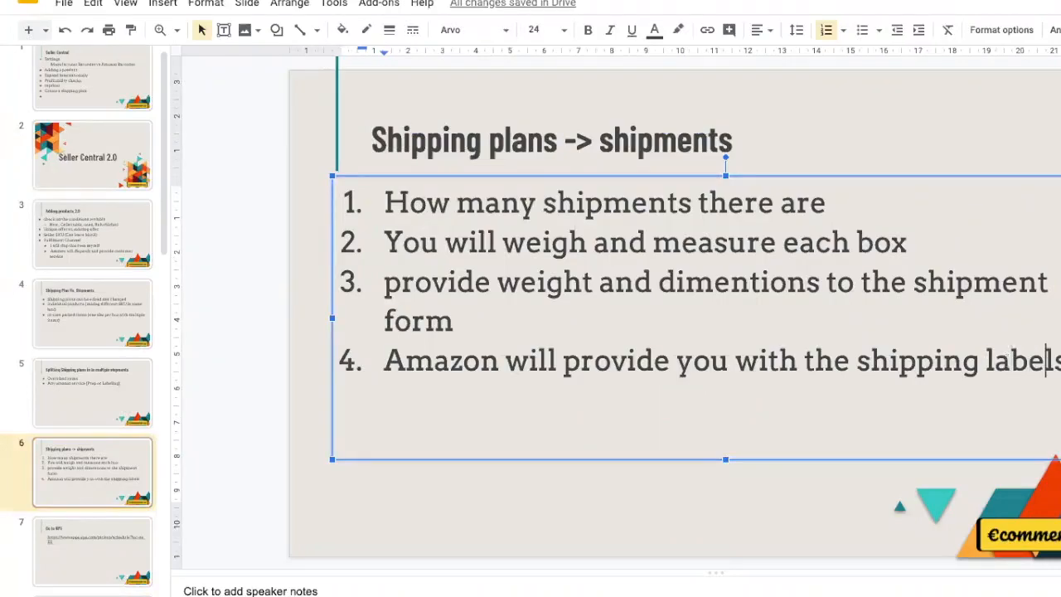
key(Return)
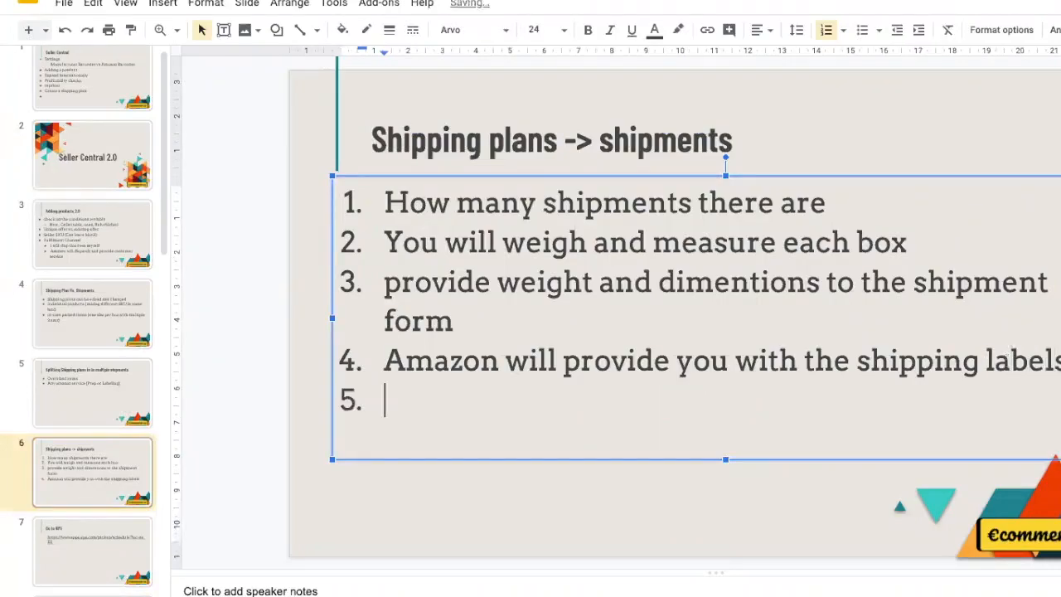
text(copy the UPS sh)
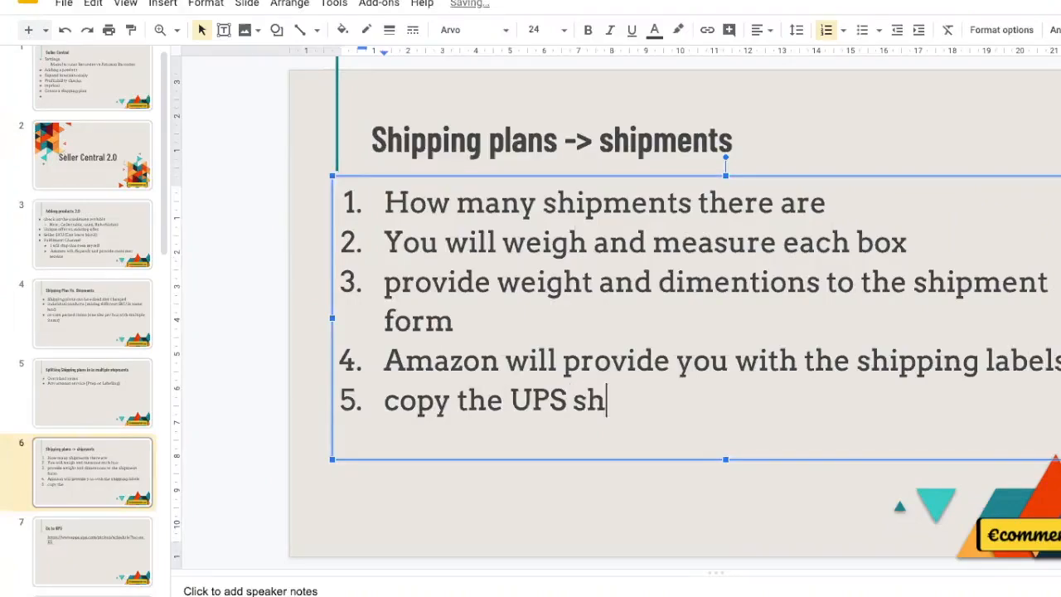
text(ipping codes )
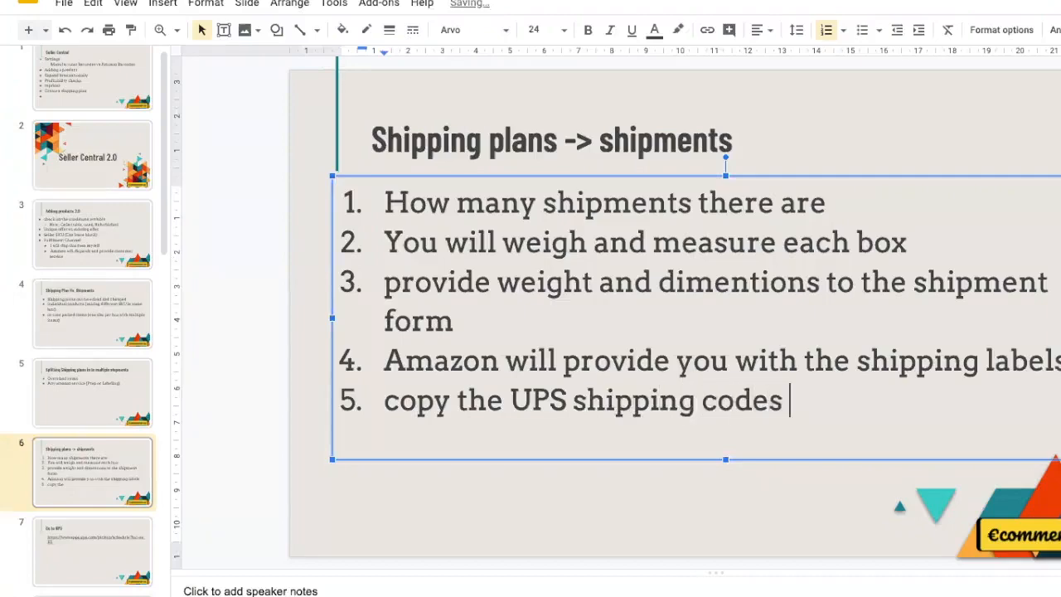
text(from Se)
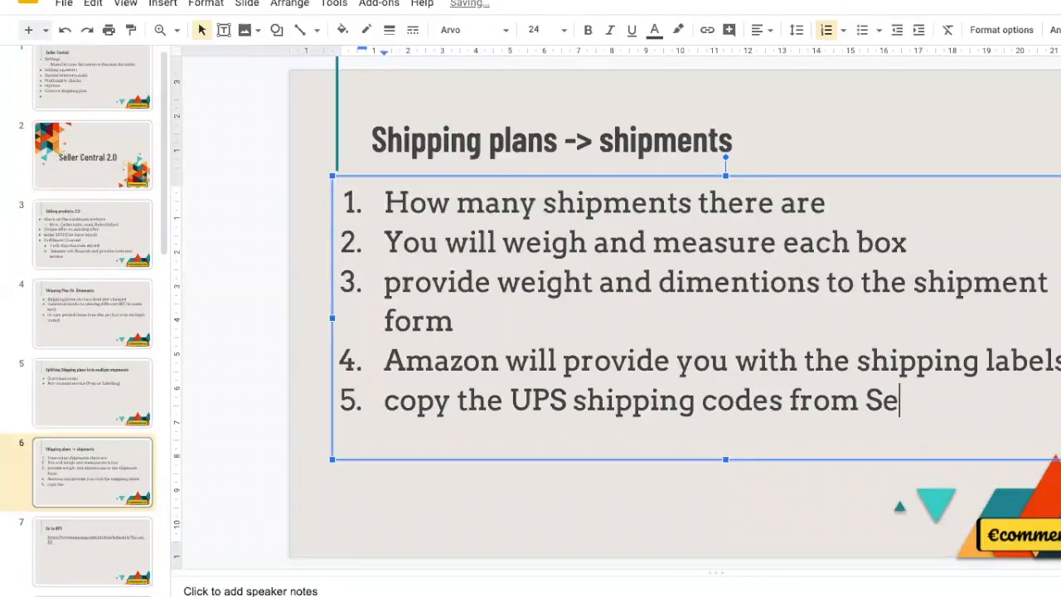
text(ller Central)
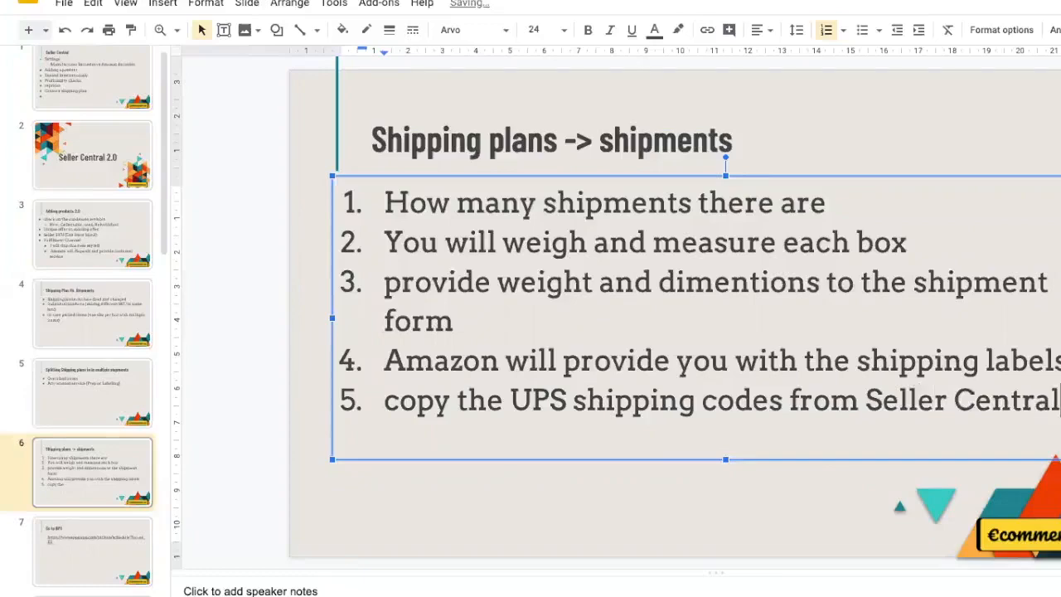
click(102, 555)
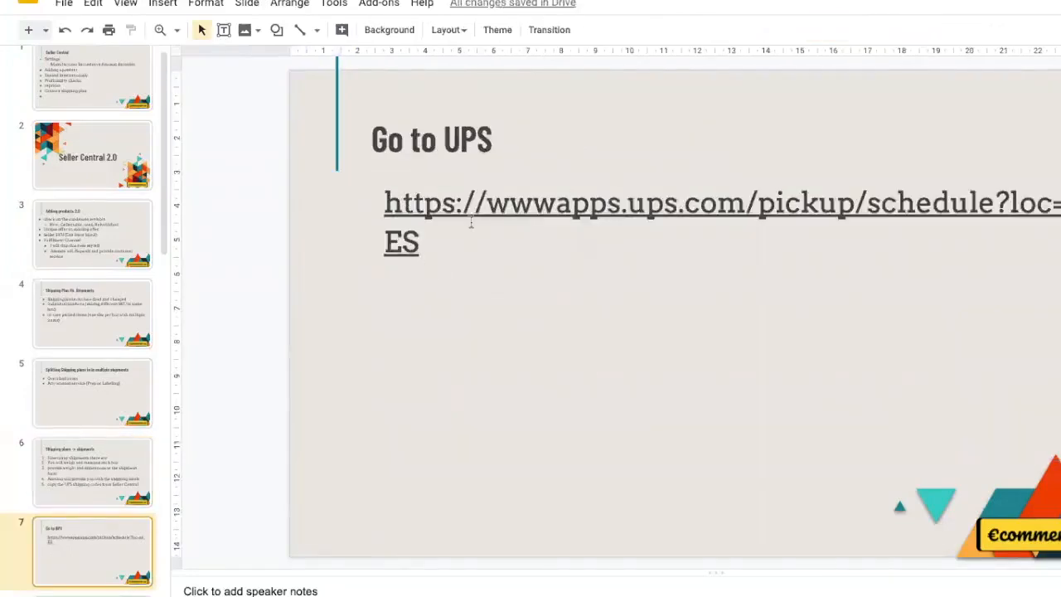
Step: Append '(Schedule pickup)' to the Go to UPS slide title
click(506, 138)
click(489, 138)
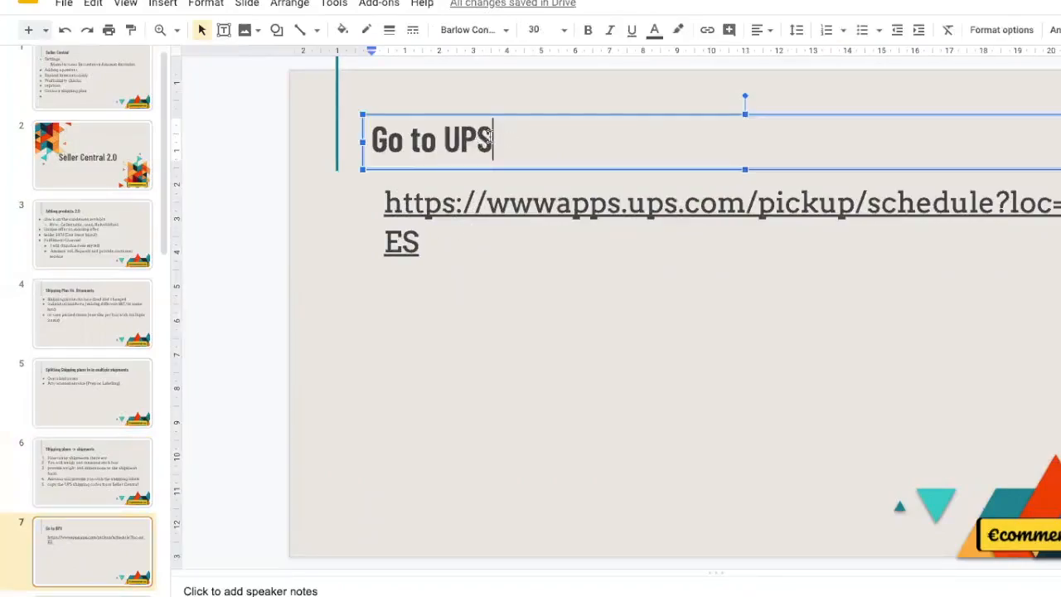
text((Schedule )
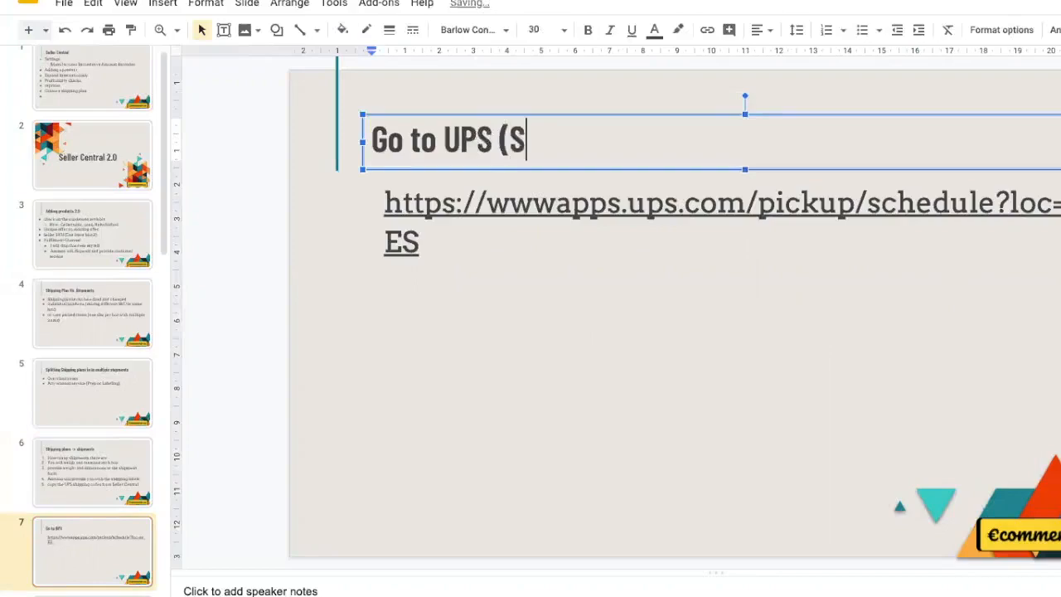
text(pickup))
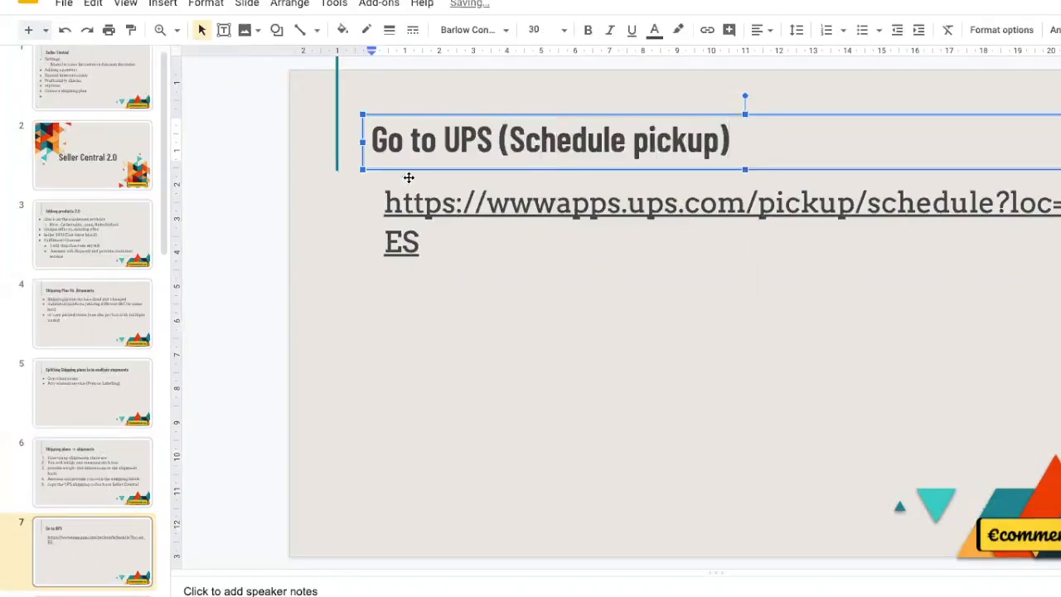
Step: Bullet the UPS link and add a bullet 'Paste the UPC Codes provided by Seller Central'
click(384, 195)
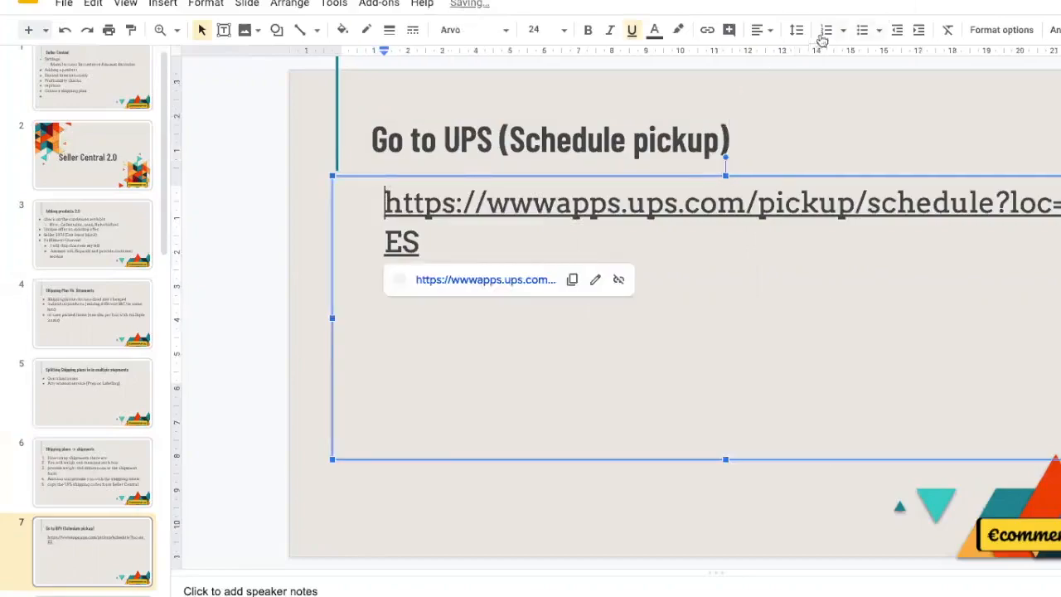
click(863, 30)
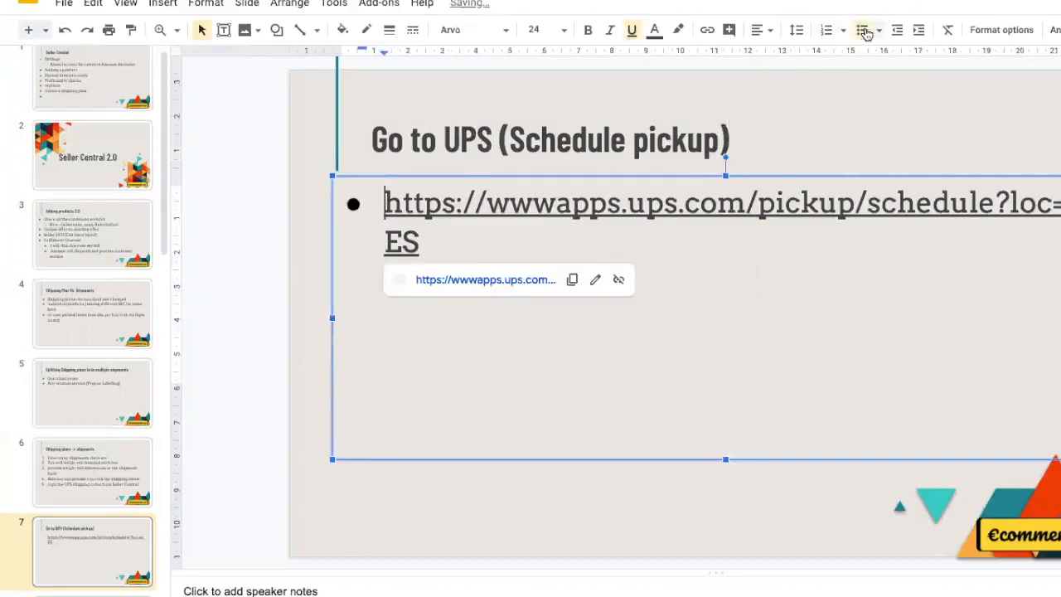
click(446, 246)
key(Return)
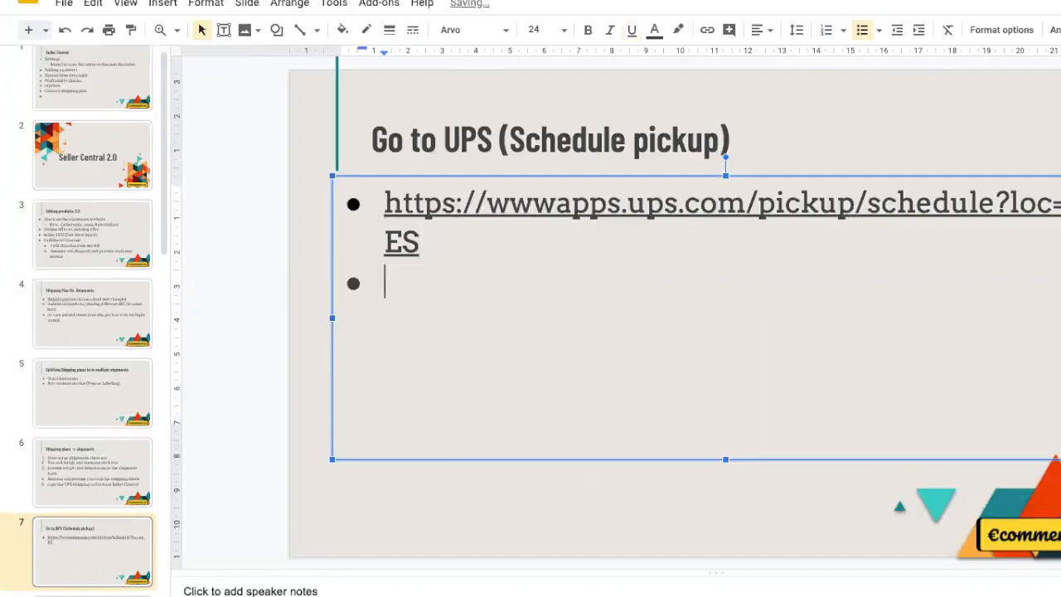
text(Paste the )
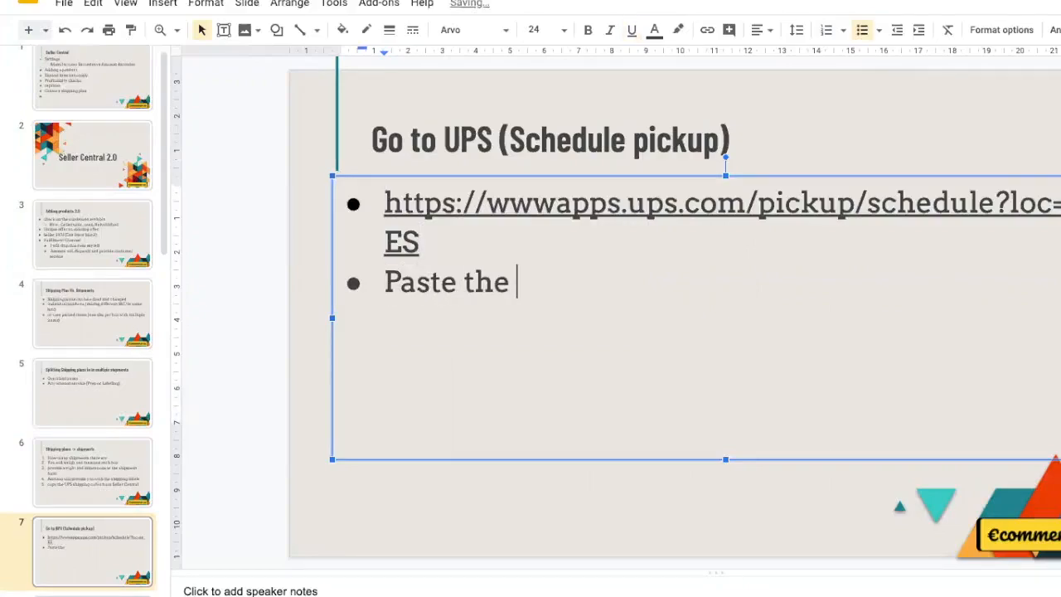
text(UP)
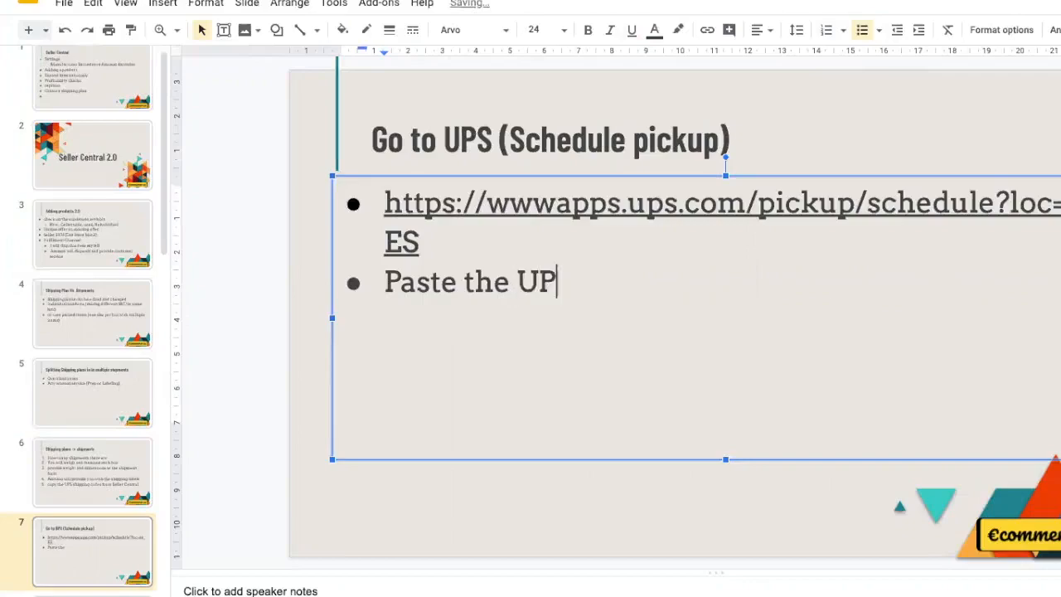
text(C Codes)
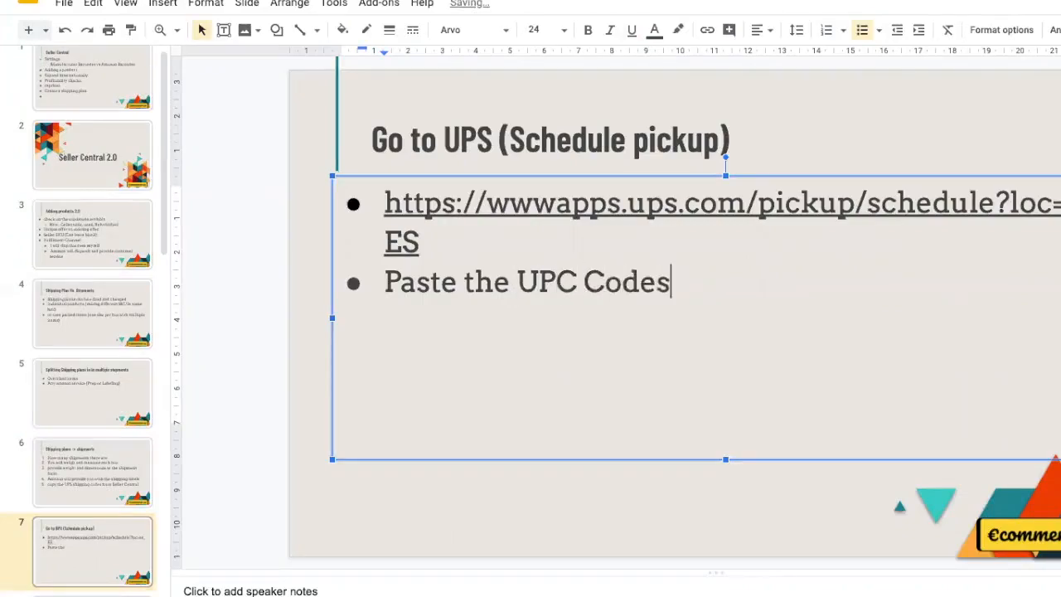
text( provided )
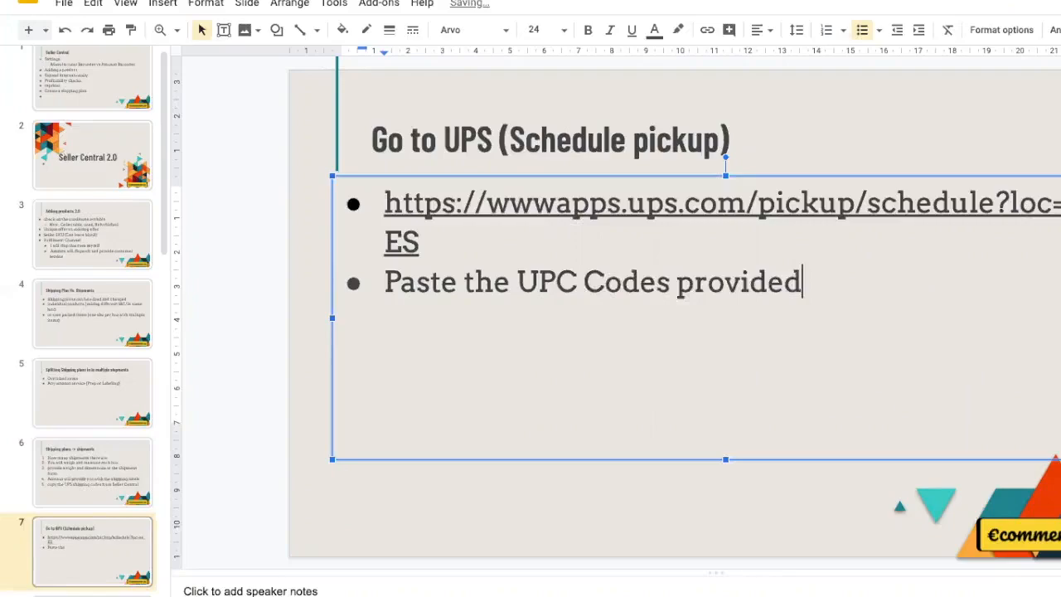
text(by )
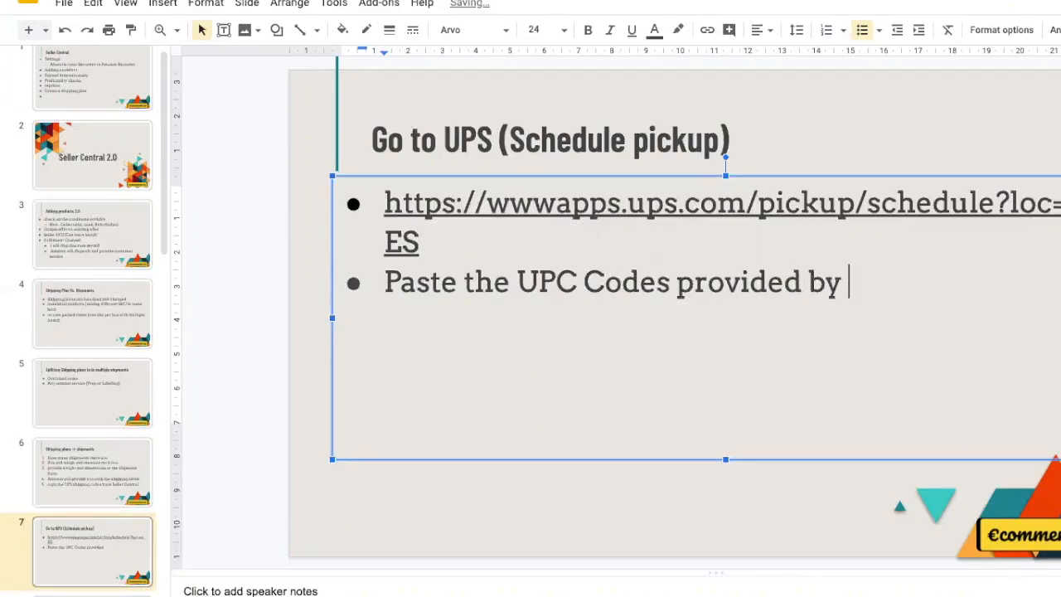
text(Seller Centra)
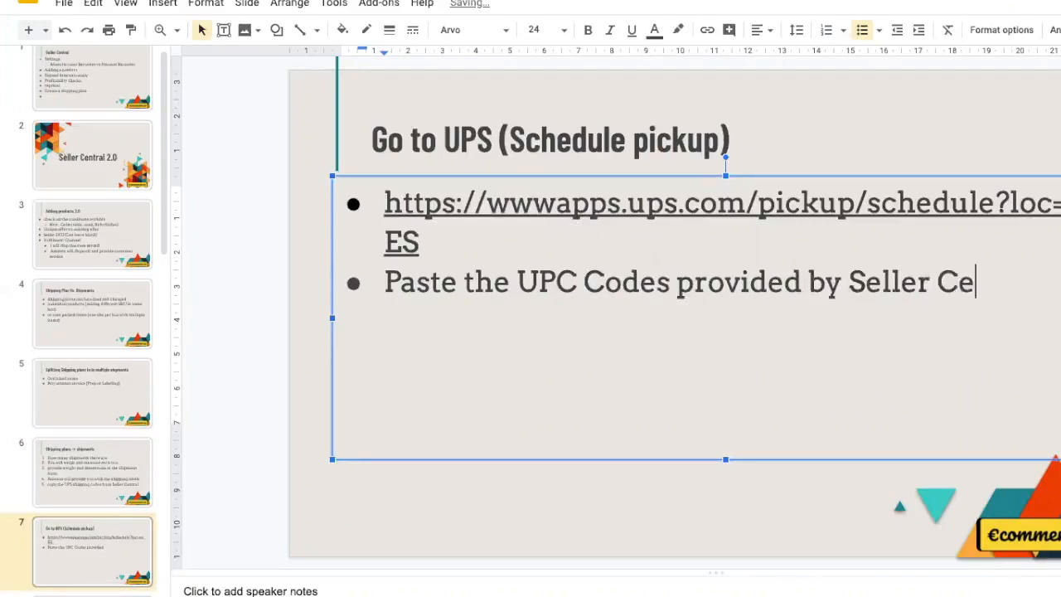
text(l)
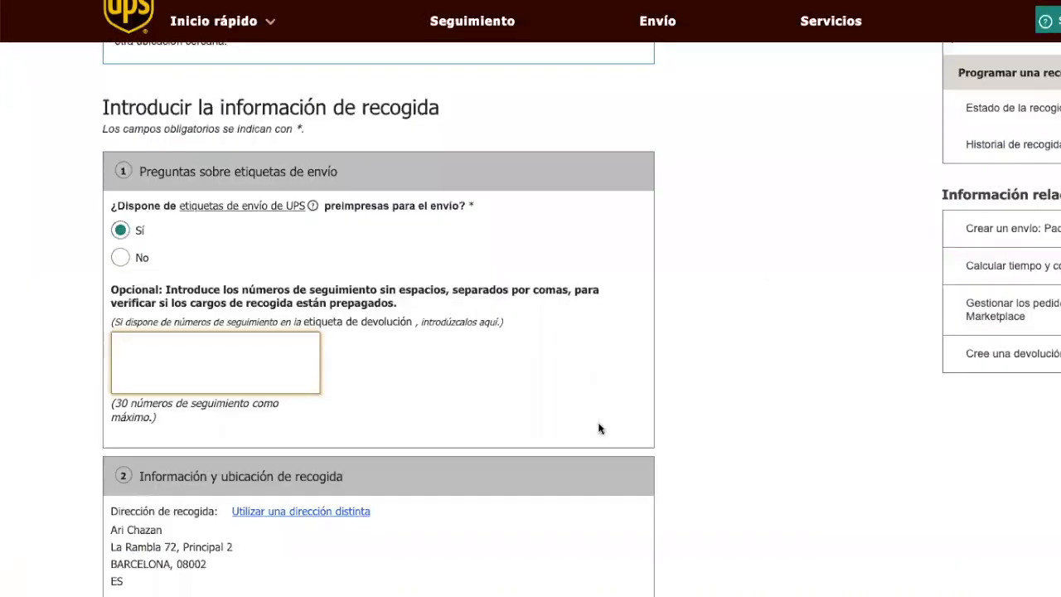
Step: Answer 'No' to having pre-printed UPS labels on the pickup form
scroll(645, 474, down, 8)
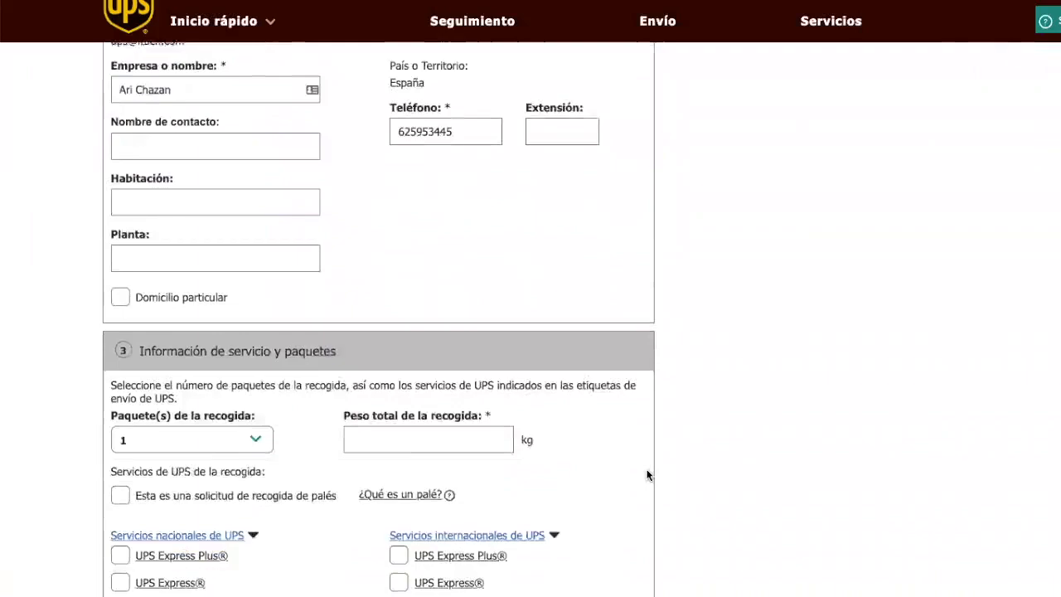
scroll(648, 474, down, 6)
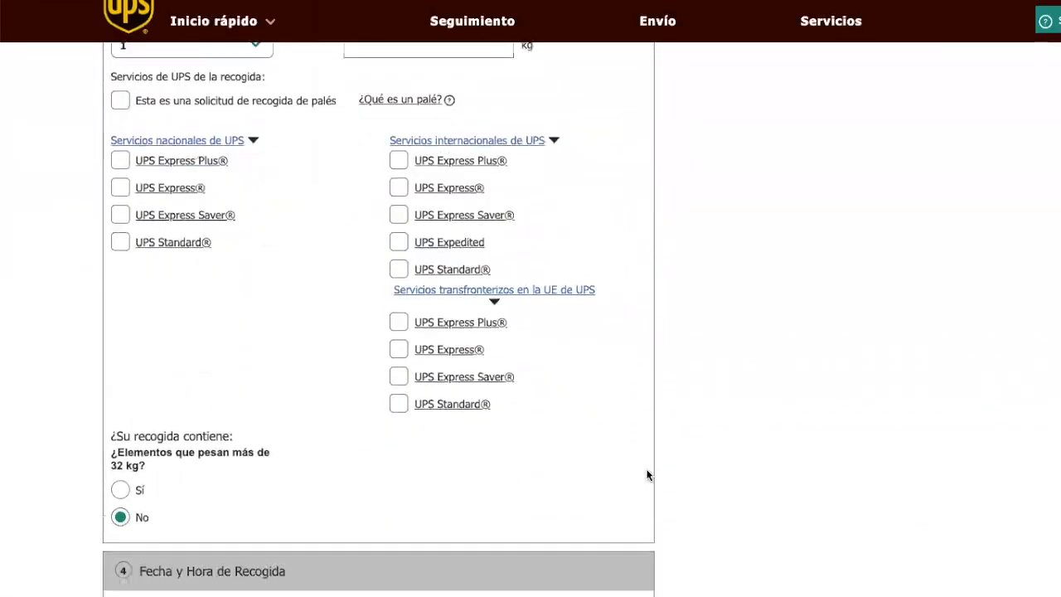
scroll(647, 475, down, 4)
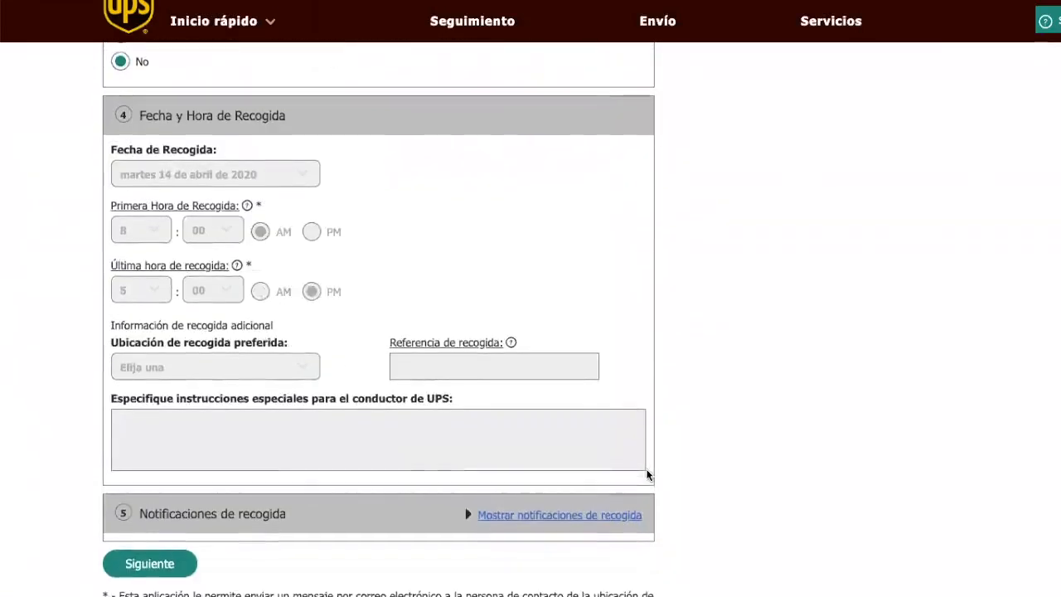
scroll(647, 475, up, 15)
scroll(648, 475, up, 3)
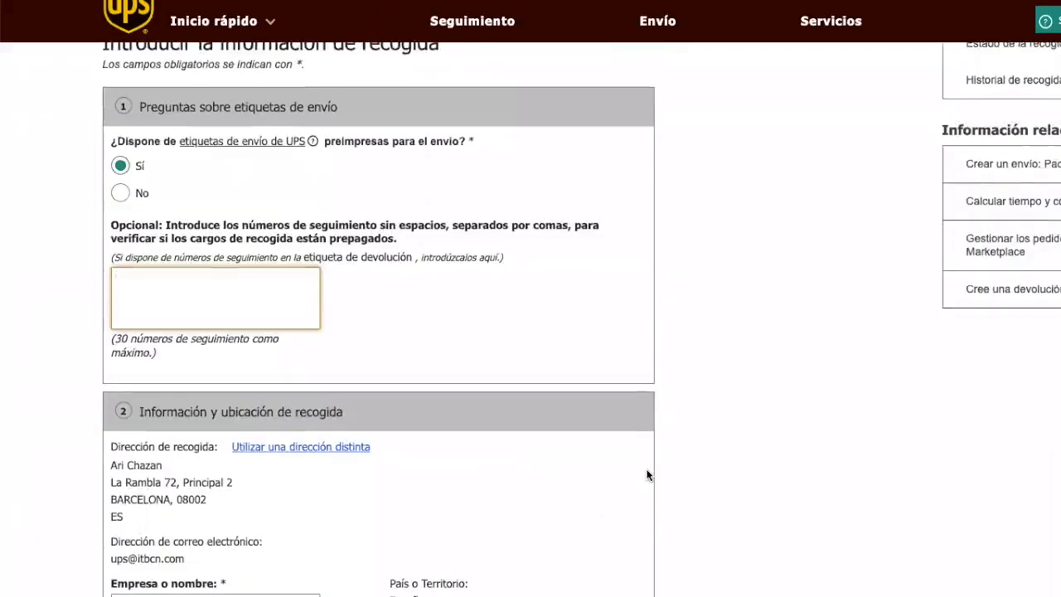
click(120, 193)
Step: Choose international UPS Standard® as the pickup service
scroll(267, 253, down, 6)
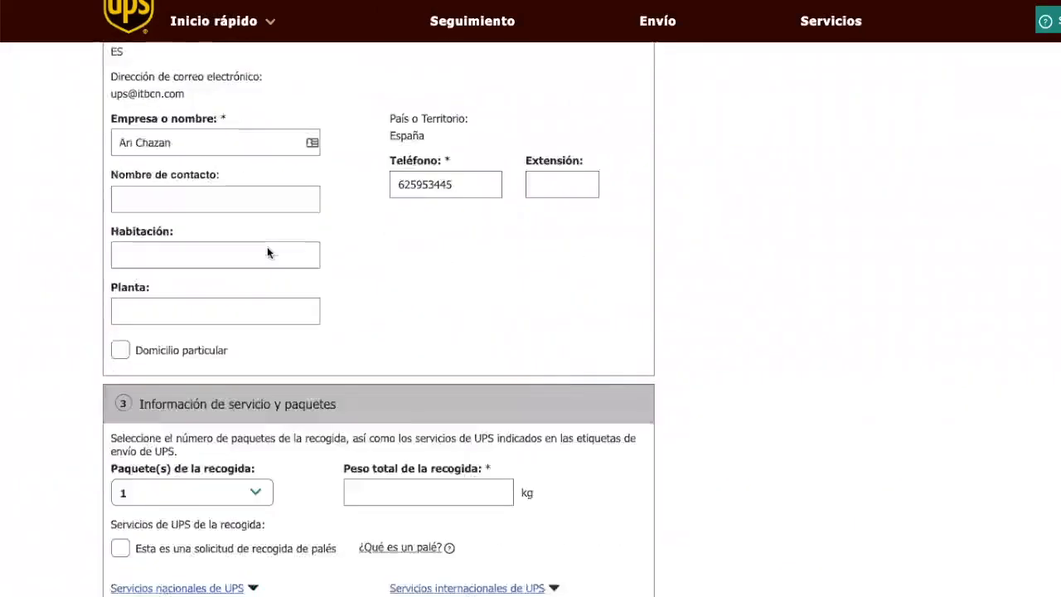
scroll(267, 253, down, 6)
click(399, 196)
scroll(400, 202, down, 1)
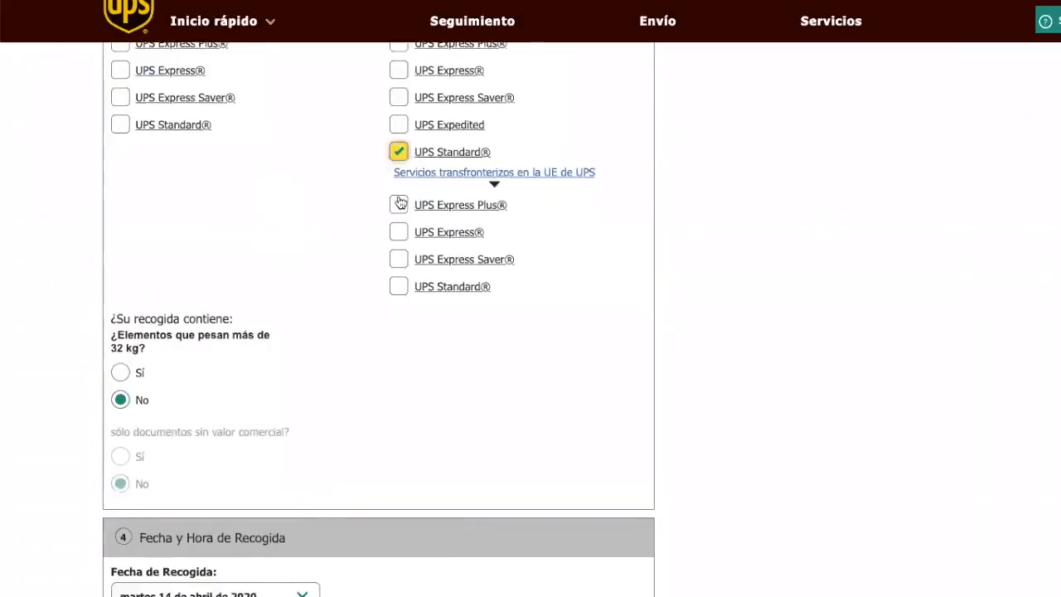
scroll(288, 204, up, 11)
scroll(289, 204, down, 4)
scroll(197, 187, down, 2)
scroll(197, 187, down, 3)
scroll(196, 194, up, 3)
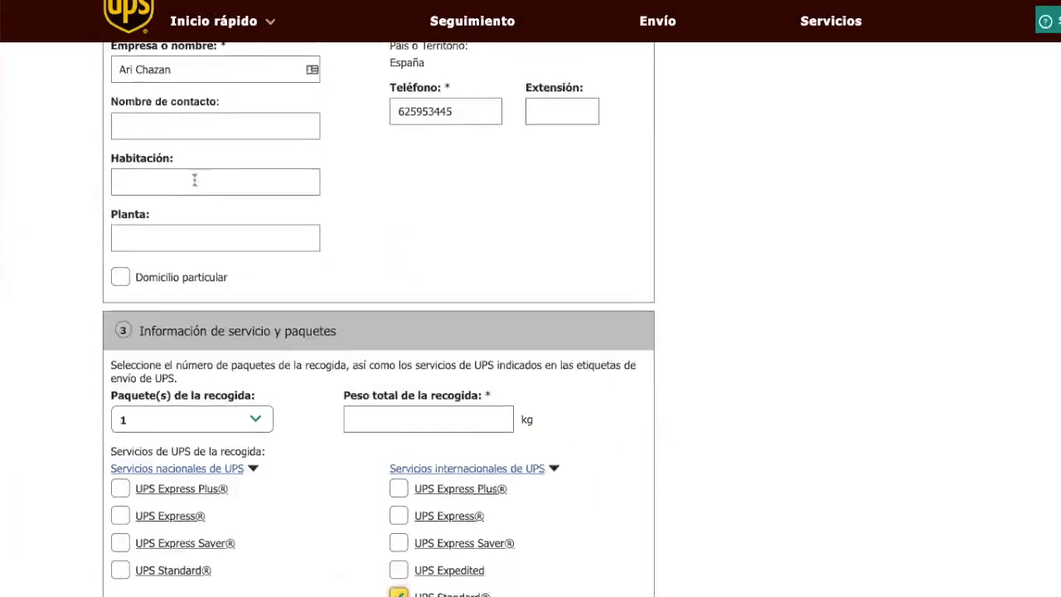
scroll(142, 93, up, 2)
scroll(142, 91, down, 6)
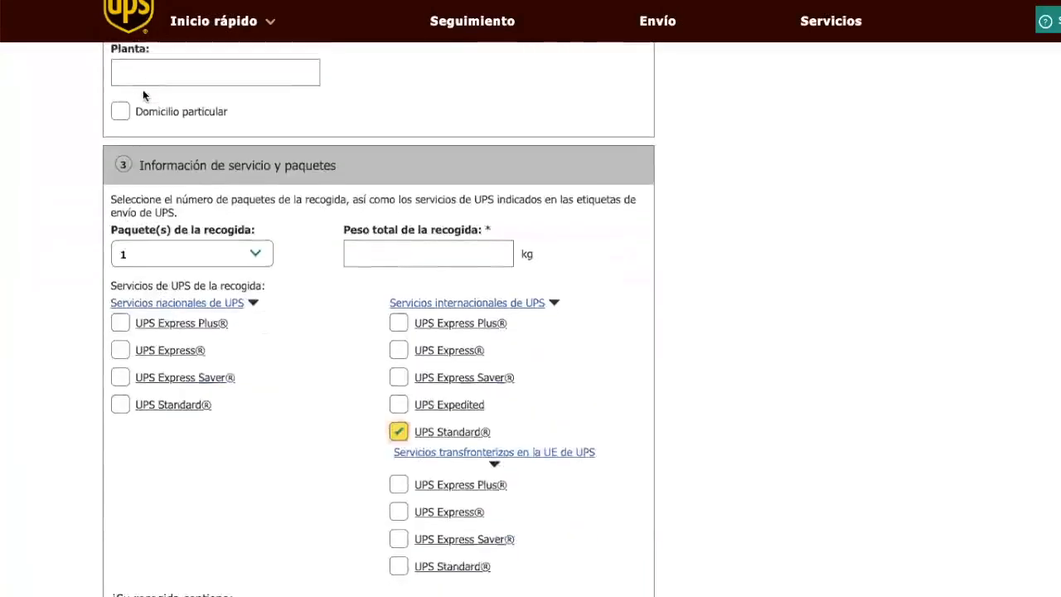
scroll(142, 91, down, 5)
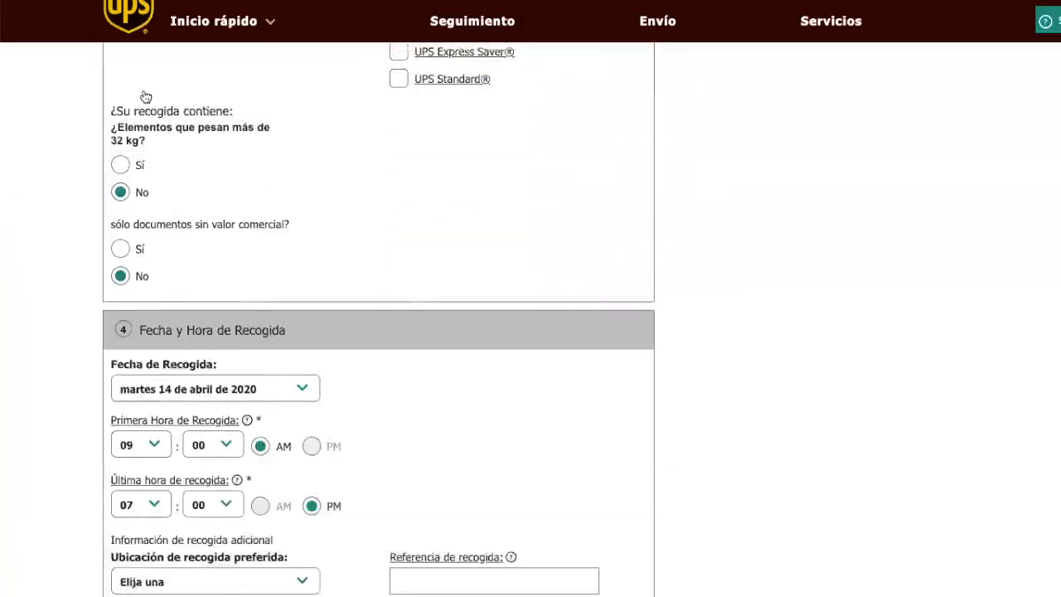
Step: Keep 14 April 2020 as the pickup date and set the window to 11 AM–01 PM
click(292, 264)
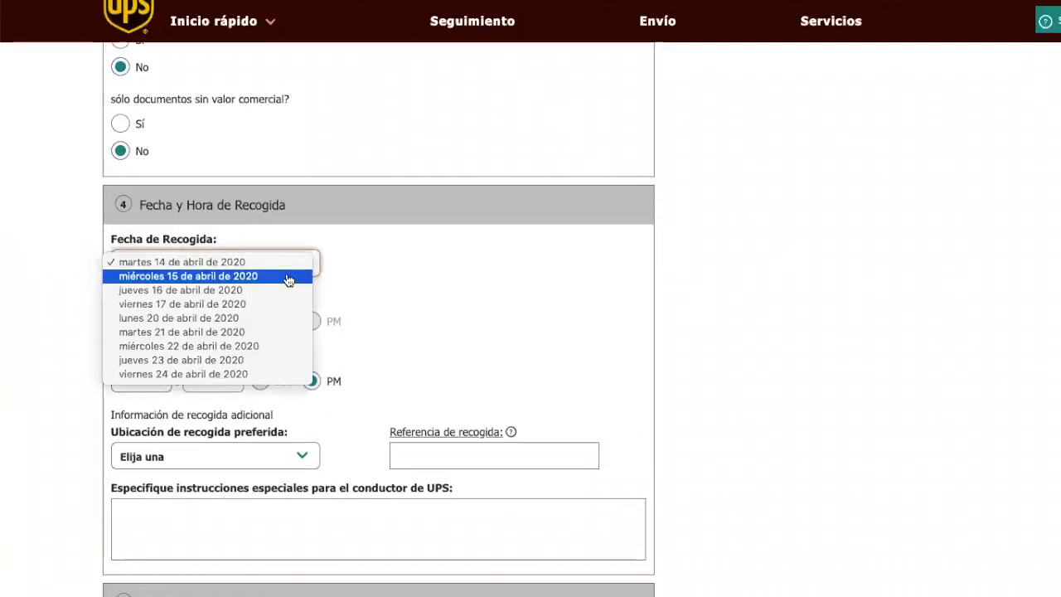
click(269, 263)
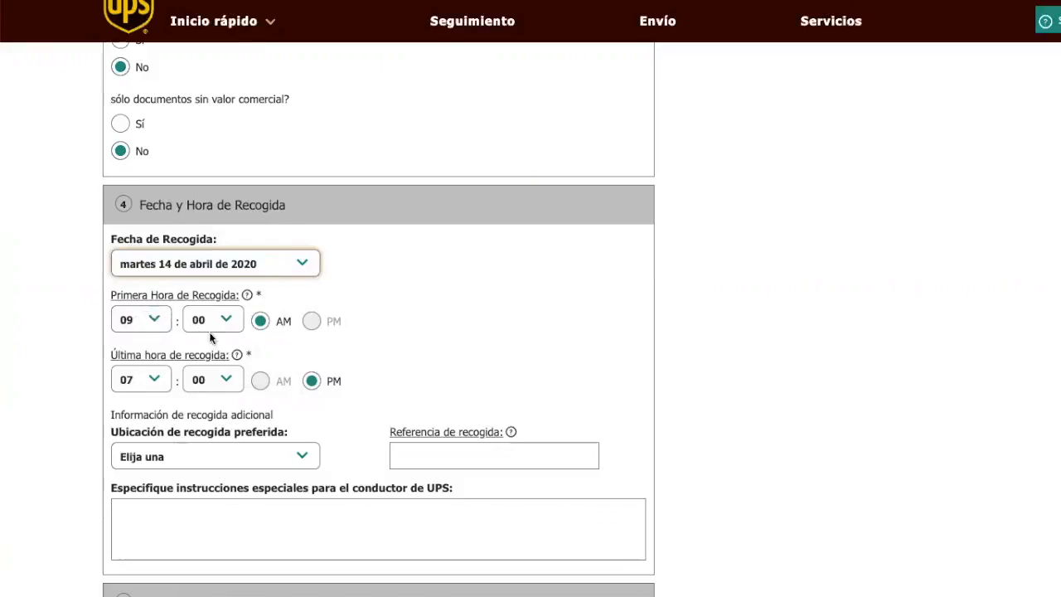
mouse_move(247, 295)
click(149, 320)
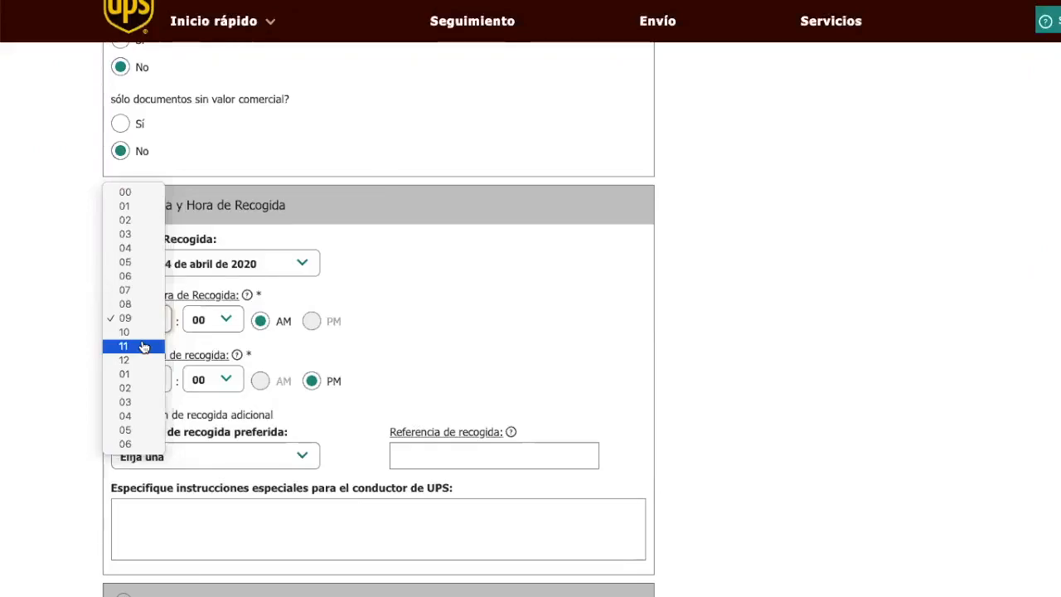
click(509, 288)
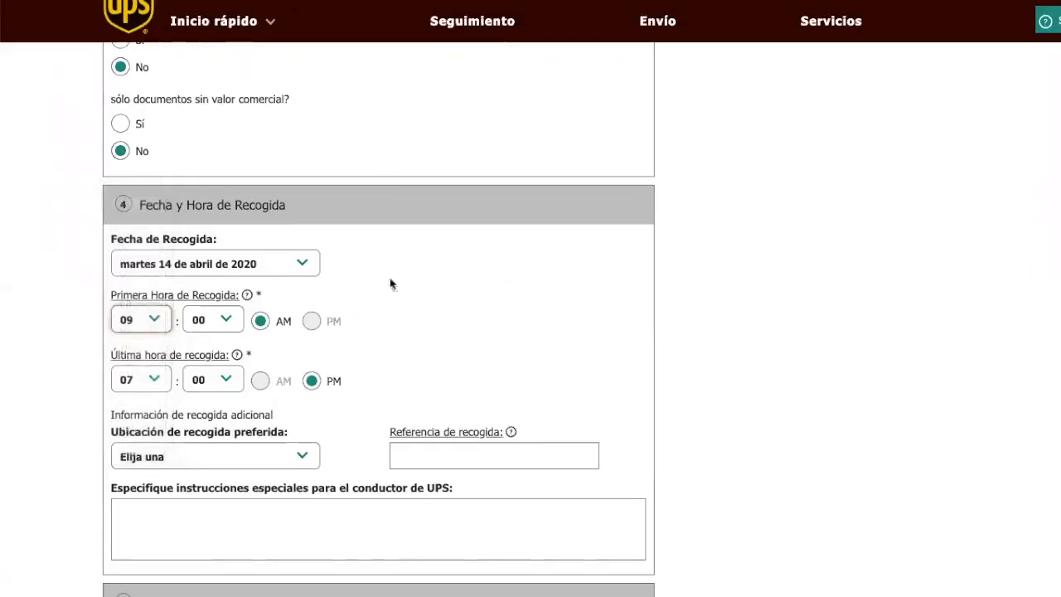
click(156, 320)
click(148, 344)
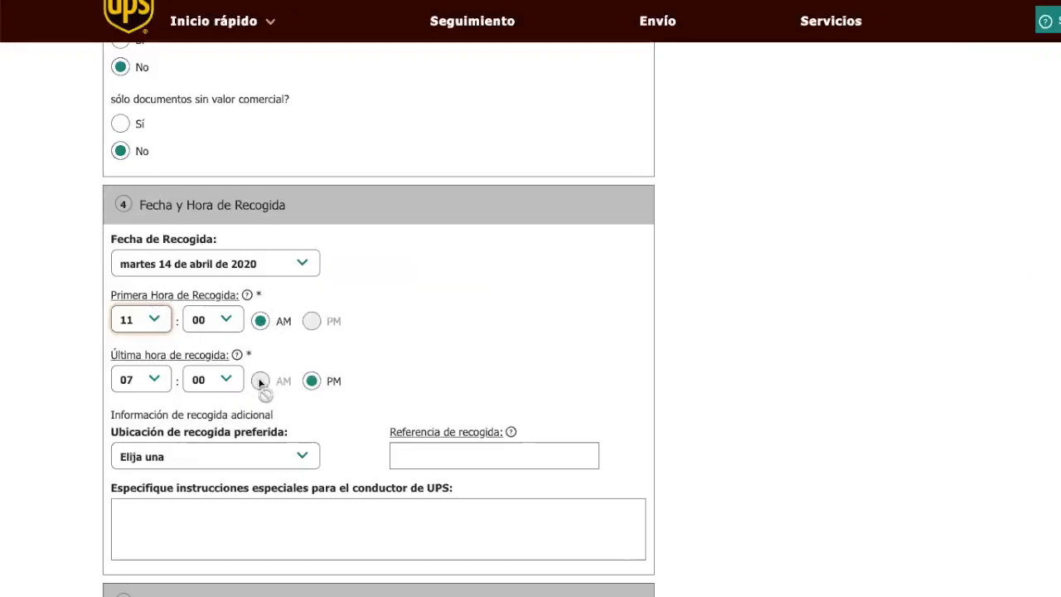
click(156, 378)
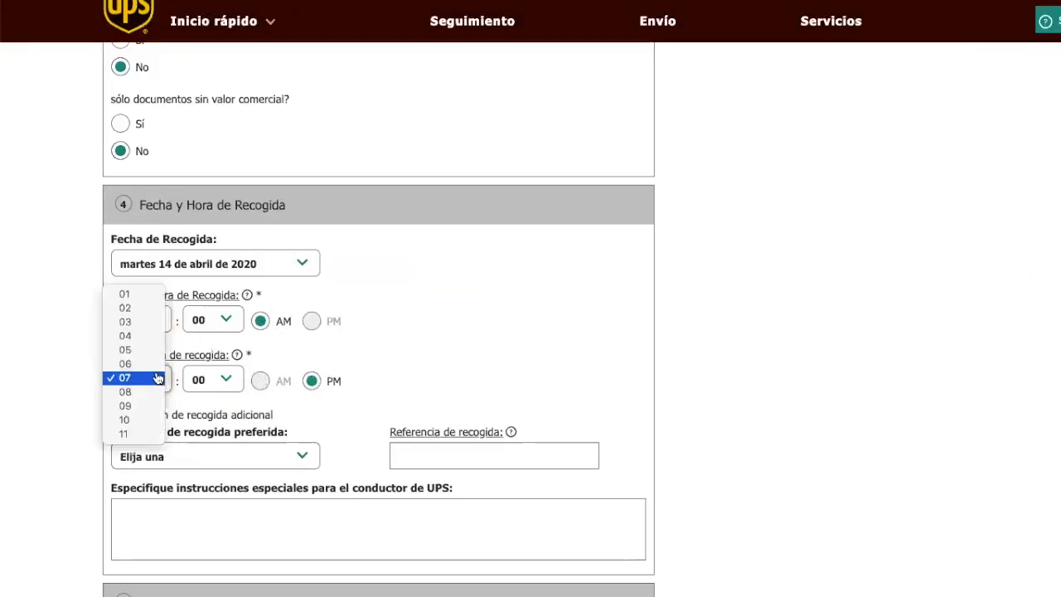
click(131, 294)
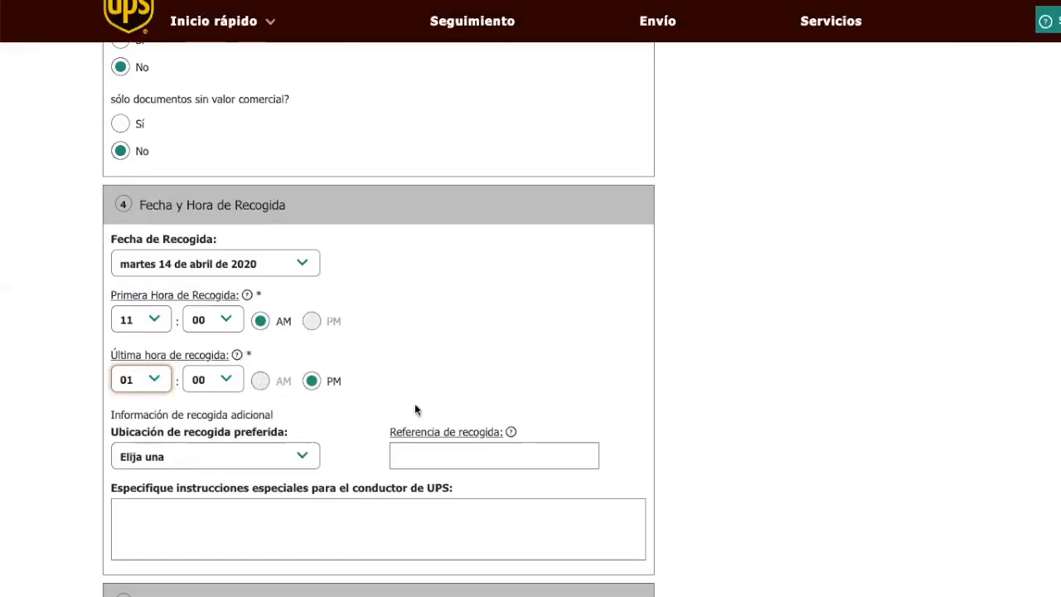
scroll(414, 404, down, 5)
scroll(416, 406, up, 1)
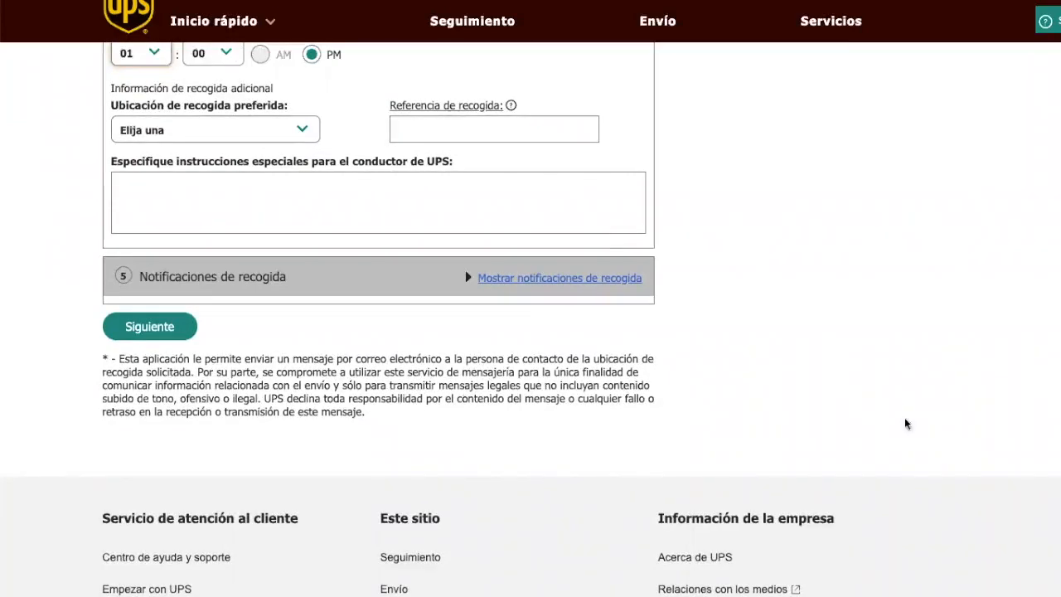
scroll(713, 268, up, 10)
scroll(712, 267, up, 10)
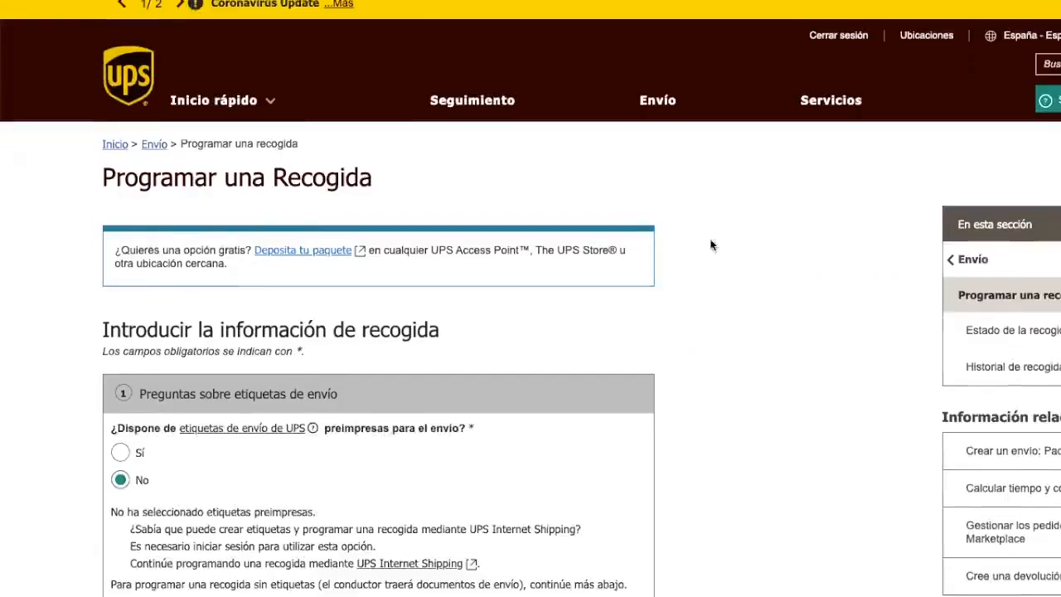
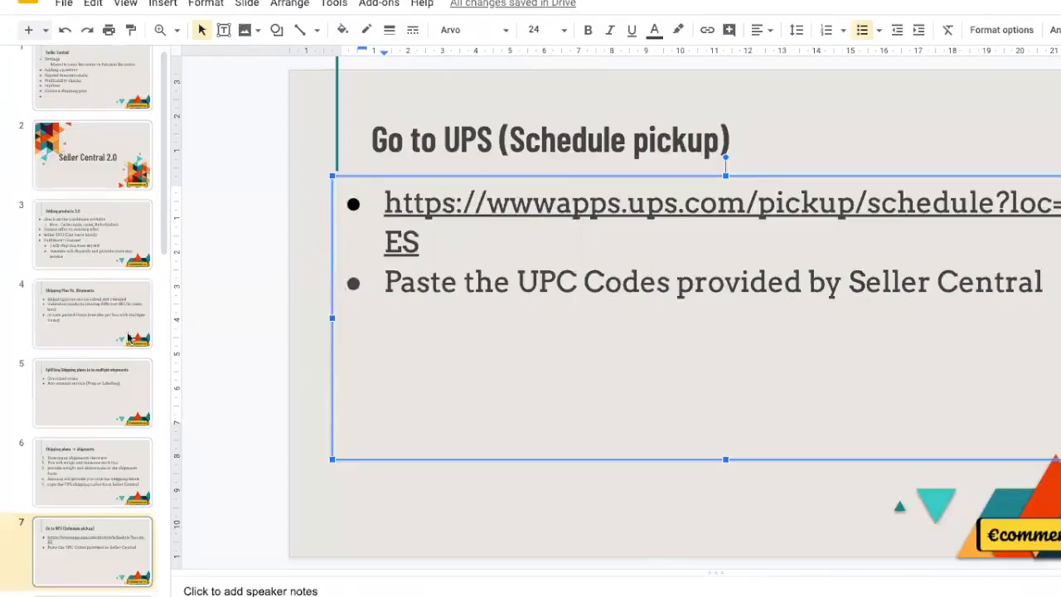
Step: Scroll the filmstrip to show slides 7–13, with slide 7 'Go to UPS (Schedule pickup)' displayed
scroll(137, 403, down, 5)
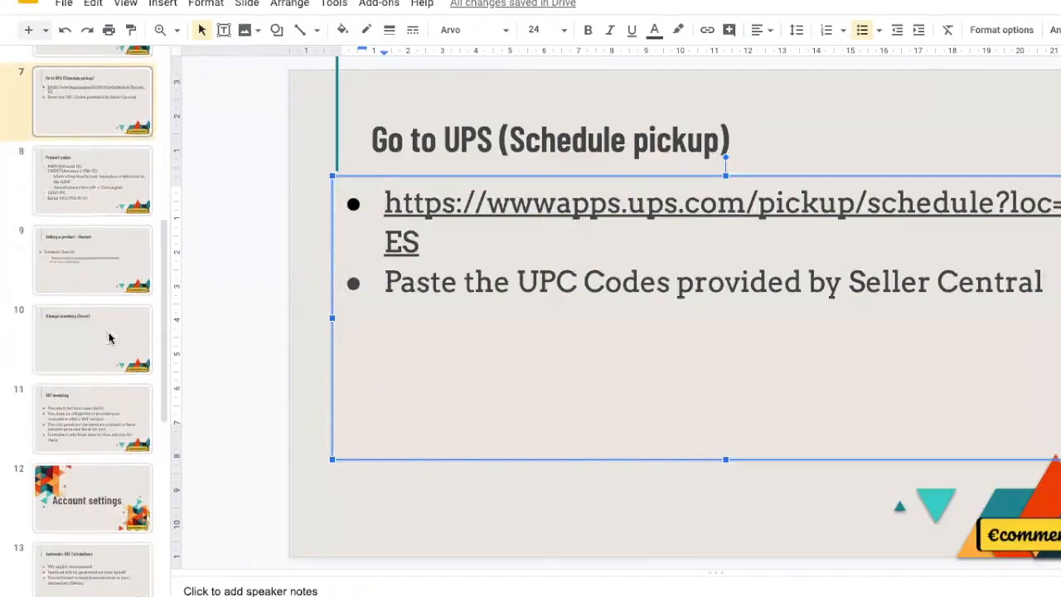
Step: Move past slide 8 'Product codes' to slide 9, 'Adding a product - Hazmat'
click(83, 198)
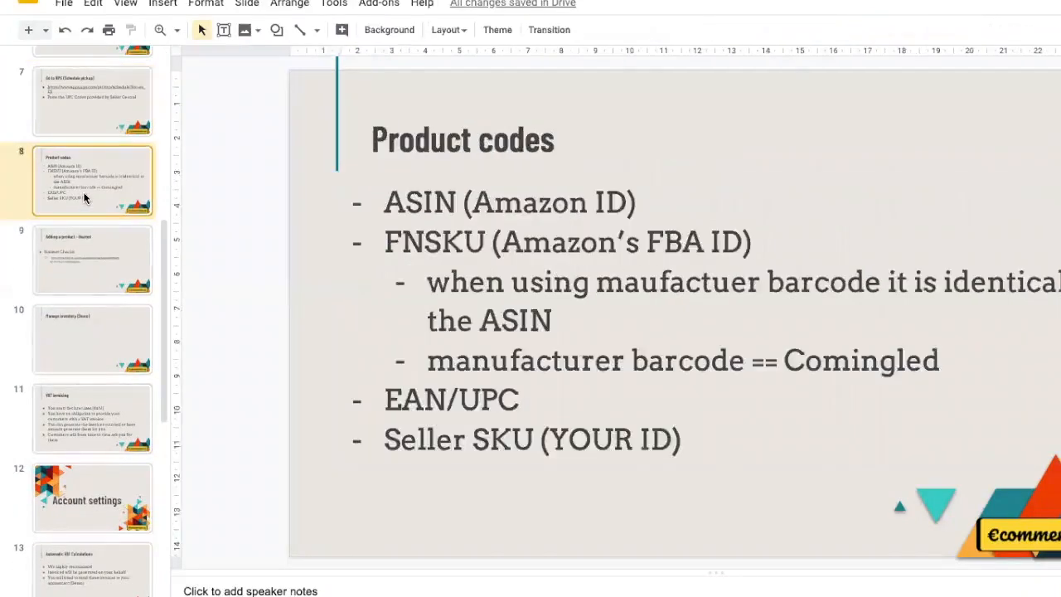
click(75, 272)
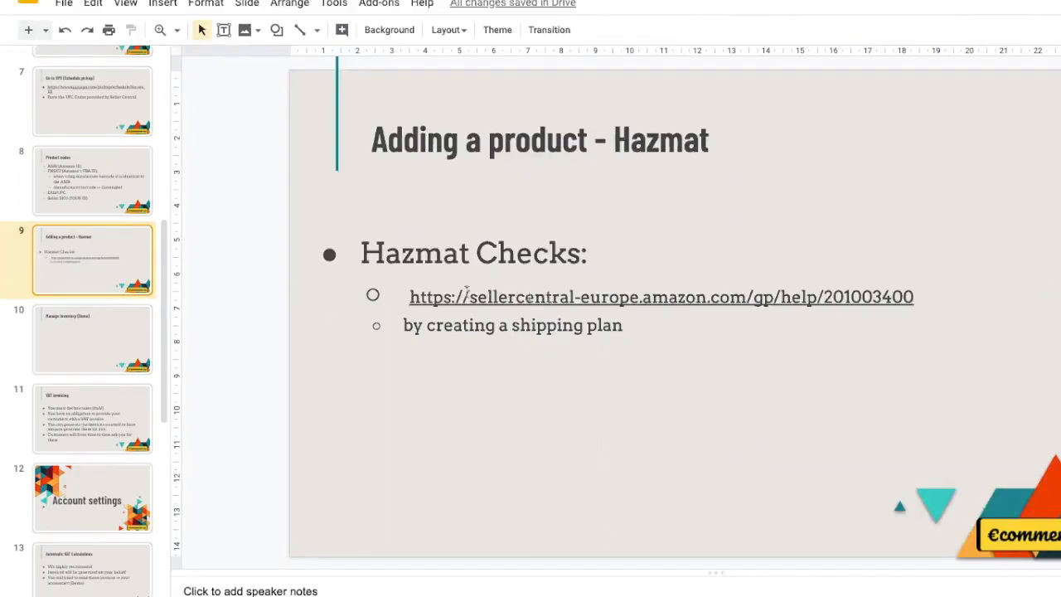
Step: Copy the Hazmat Checks help URL from slide 9 and open a new browser tab
triple_click(428, 296)
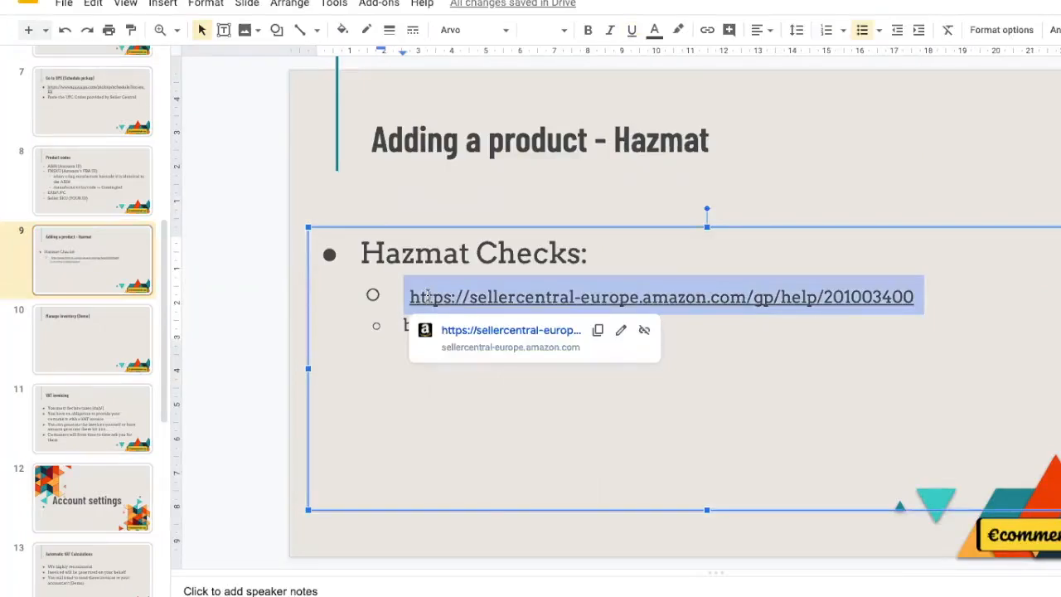
click(450, 420)
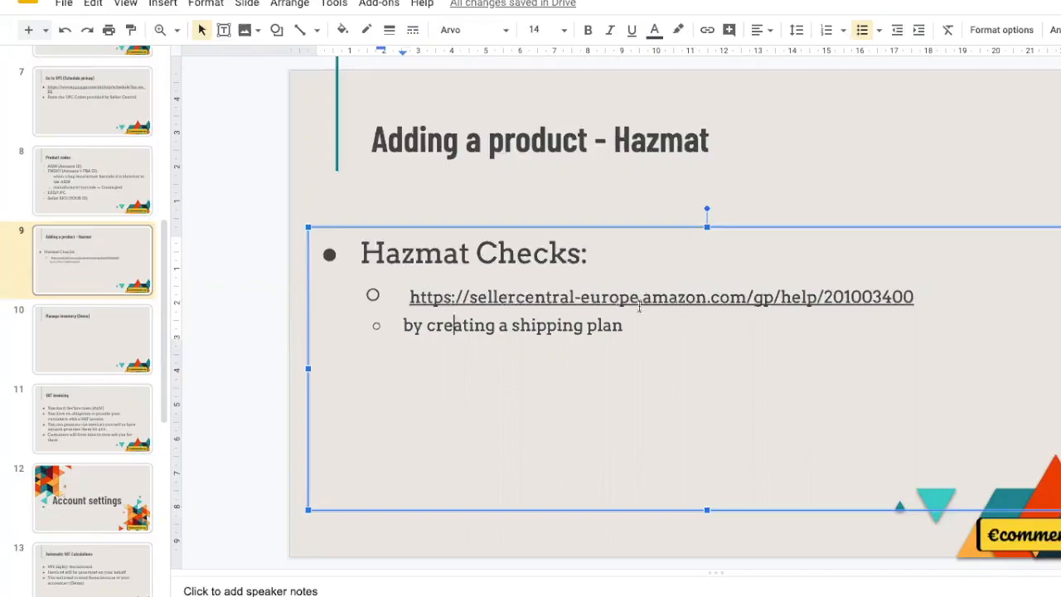
click(536, 297)
double_click(536, 297)
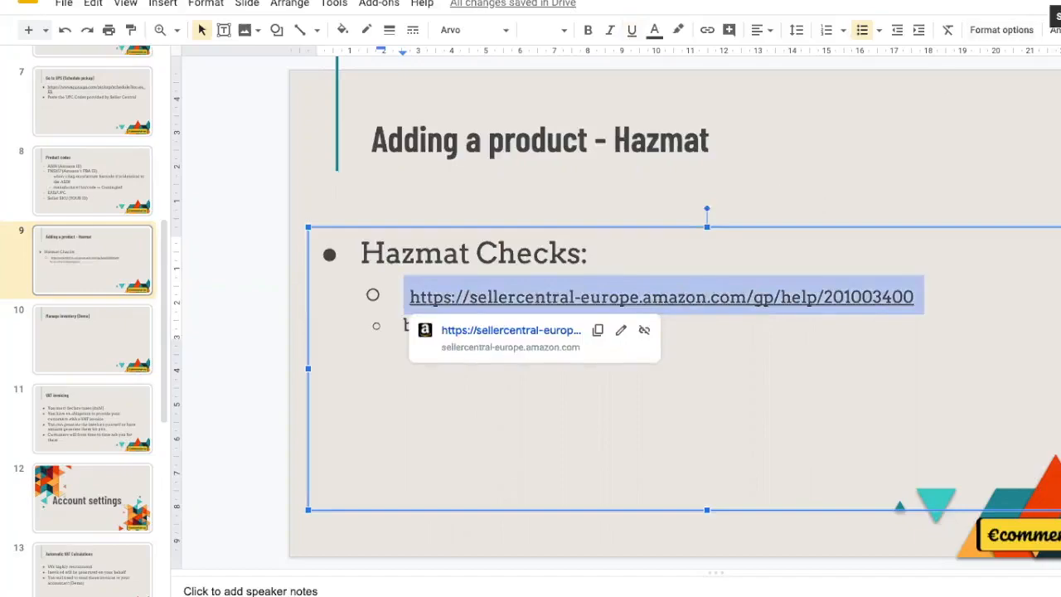
key(super+t)
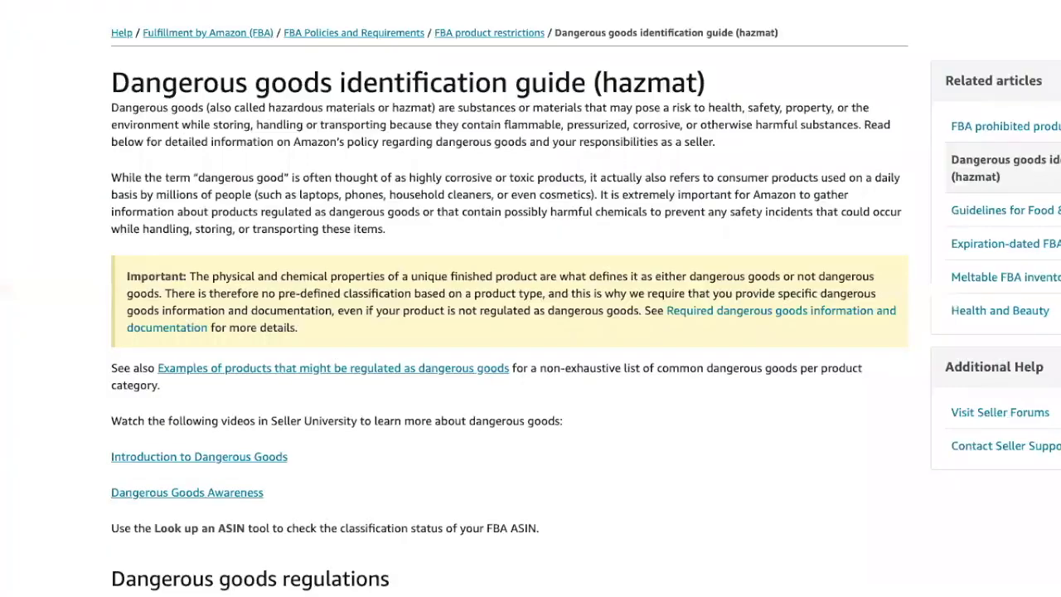
Step: On the hazmat help page, choose to look up an ASIN and continue
scroll(530, 348, down, 5)
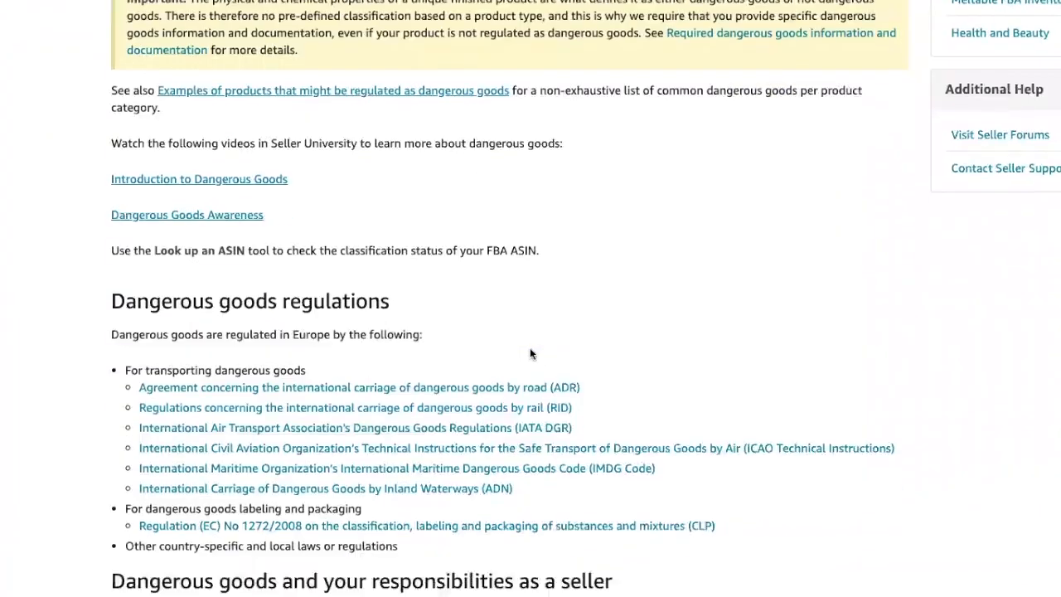
scroll(533, 354, up, 3)
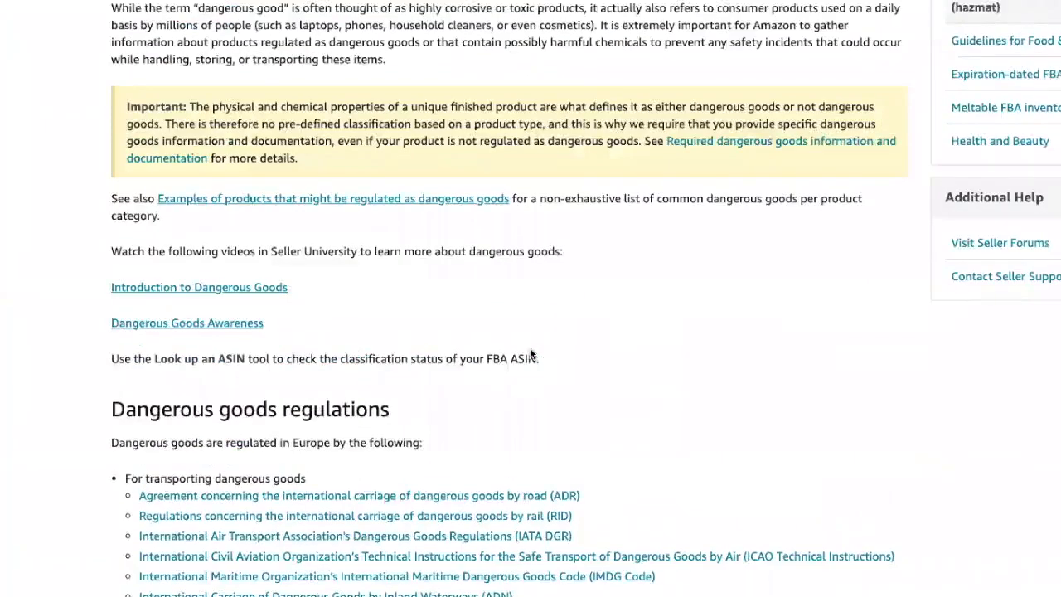
scroll(531, 352, up, 3)
scroll(530, 352, down, 4)
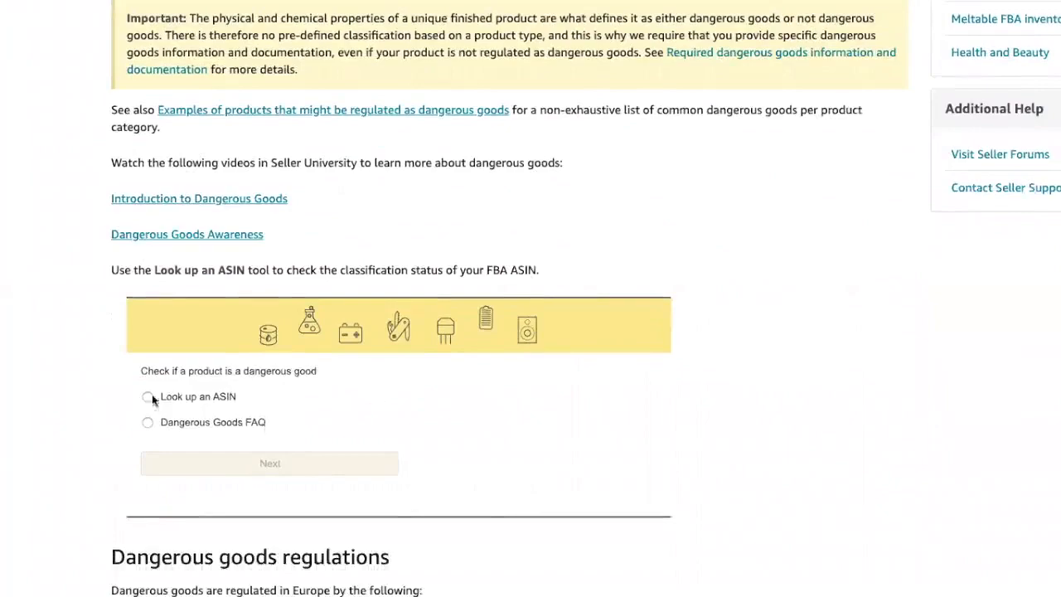
click(147, 397)
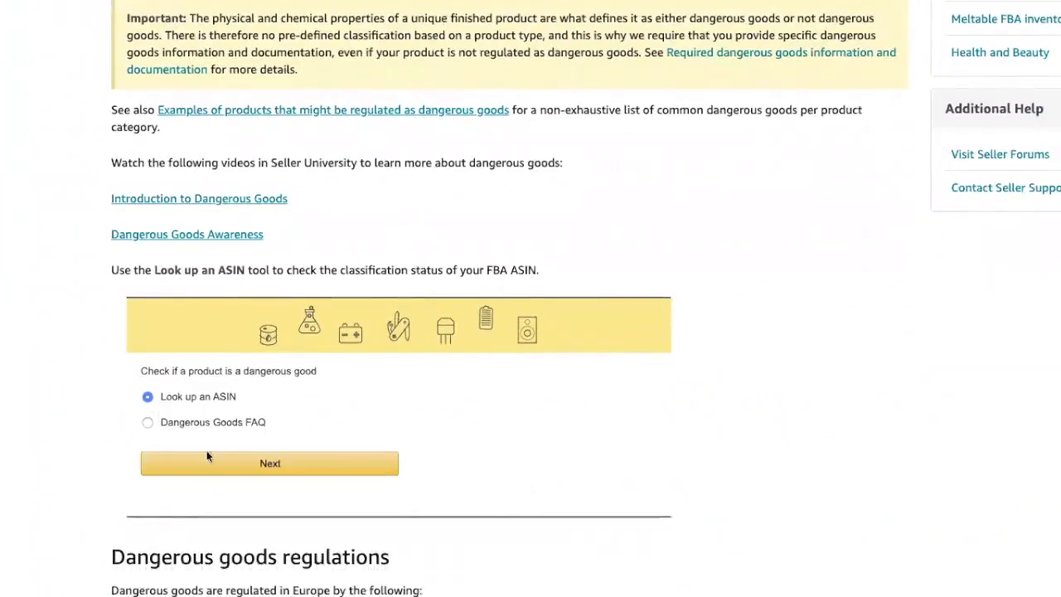
click(264, 469)
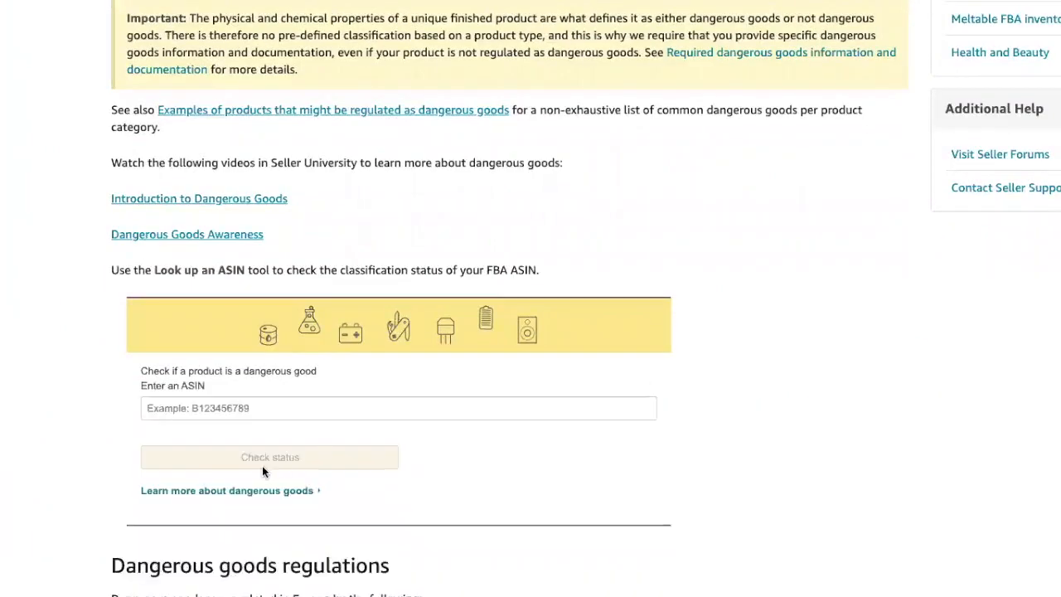
Step: Check ASIN B071CTN14D, which is reported as not dangerous goods
click(295, 407)
text(a)
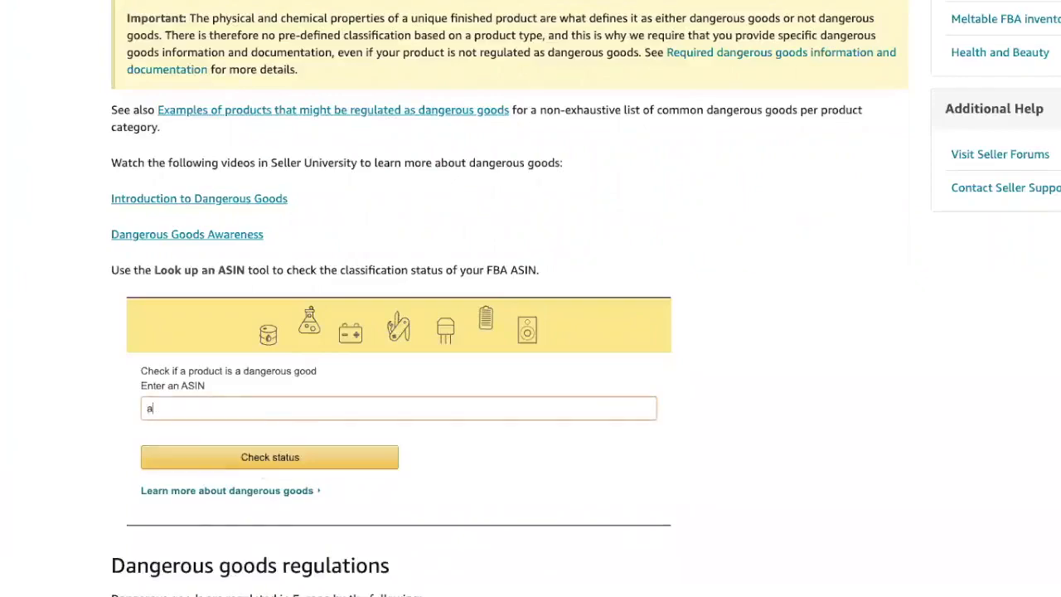
text(sdfg)
key(ctrl+a)
text(B071CTN14D)
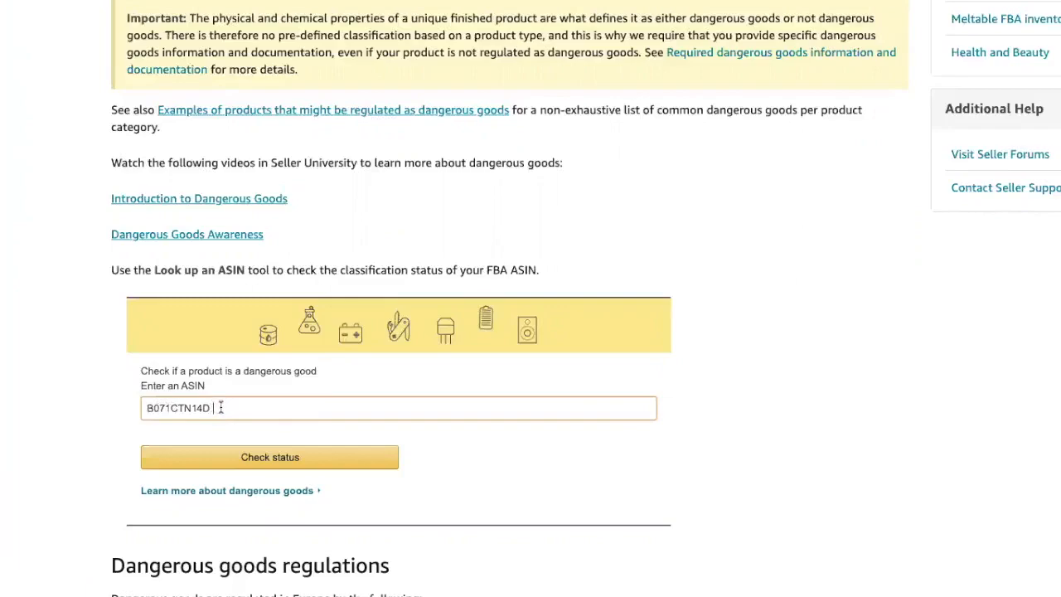
click(246, 458)
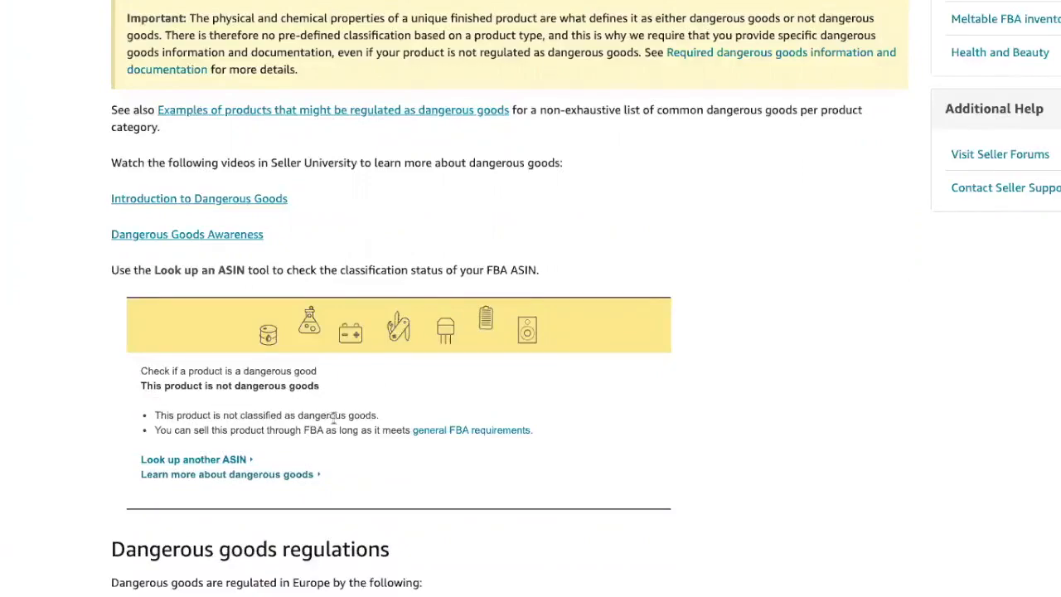
scroll(180, 432, down, 1)
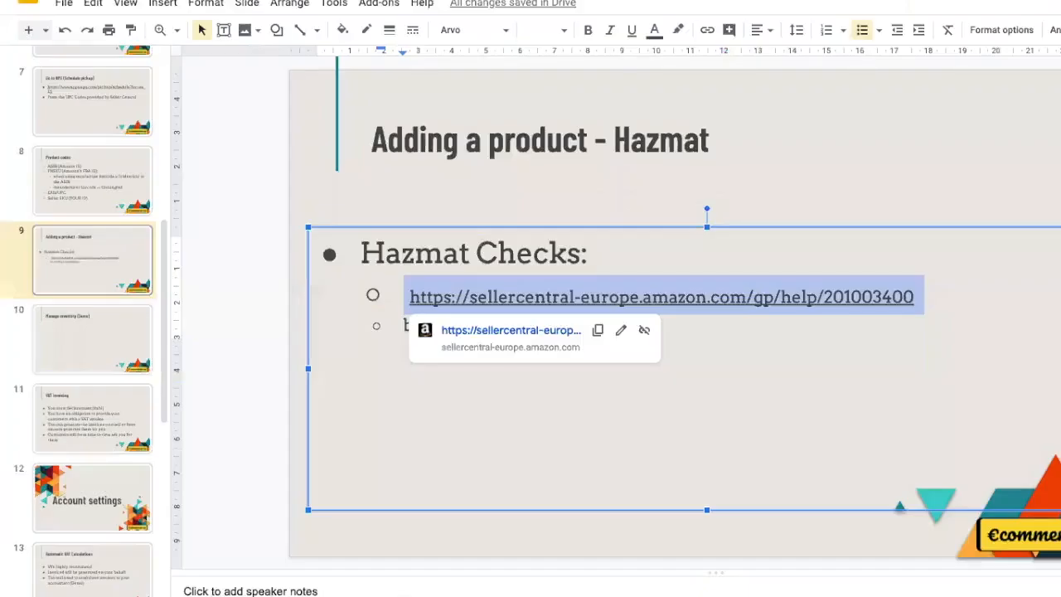
Step: Back in Google Slides, move from the hazmat slide to slide 10, 'Manage inventory (Demo)'
click(421, 464)
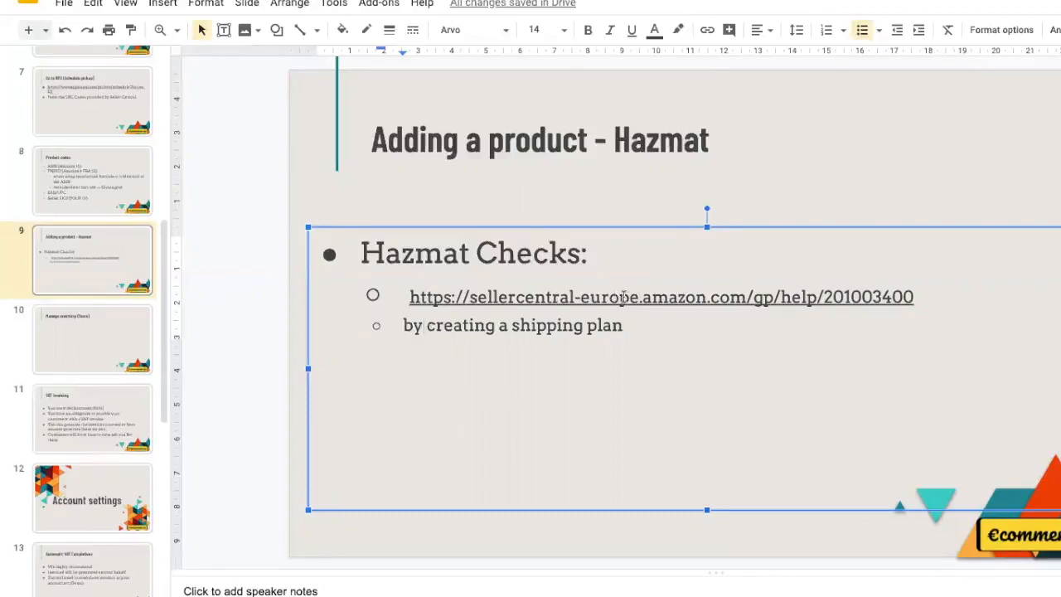
click(80, 351)
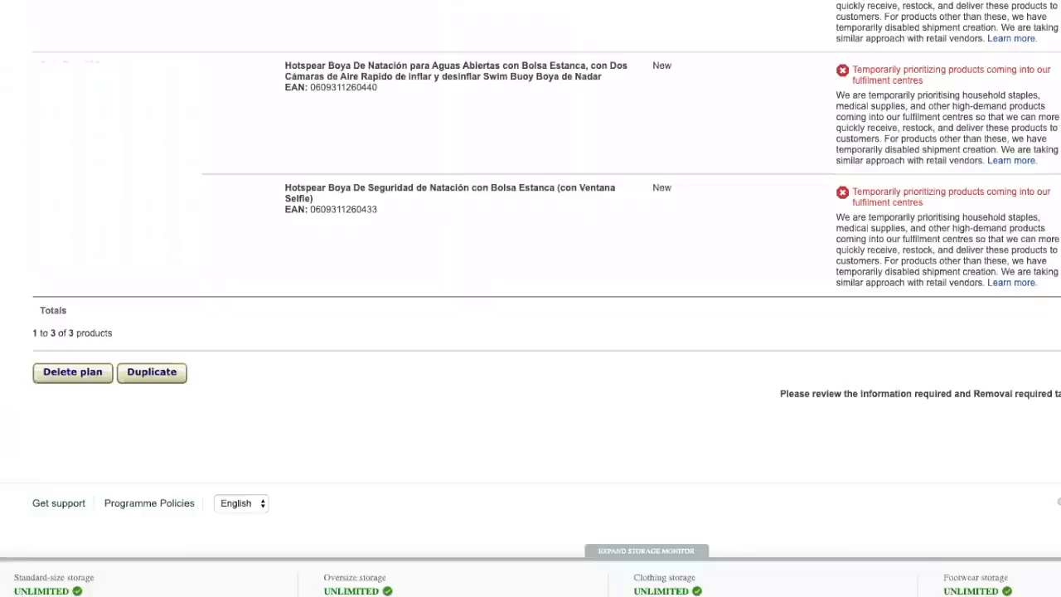
Step: Open Seller Central's Manage Inventory listing of 49 products from the Inventory menu
scroll(506, 260, up, 1)
scroll(506, 260, up, 5)
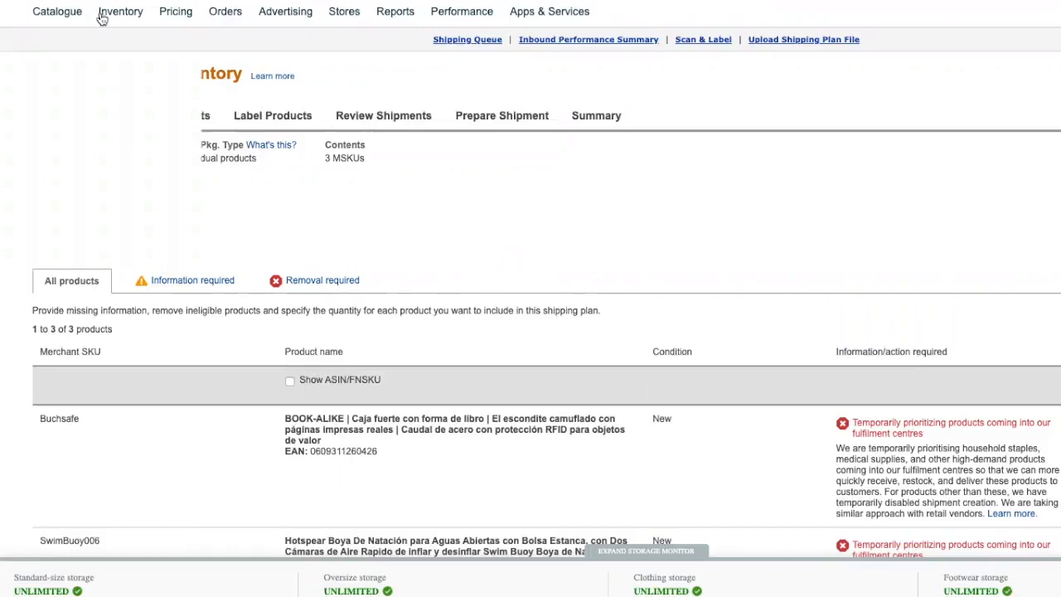
mouse_move(119, 19)
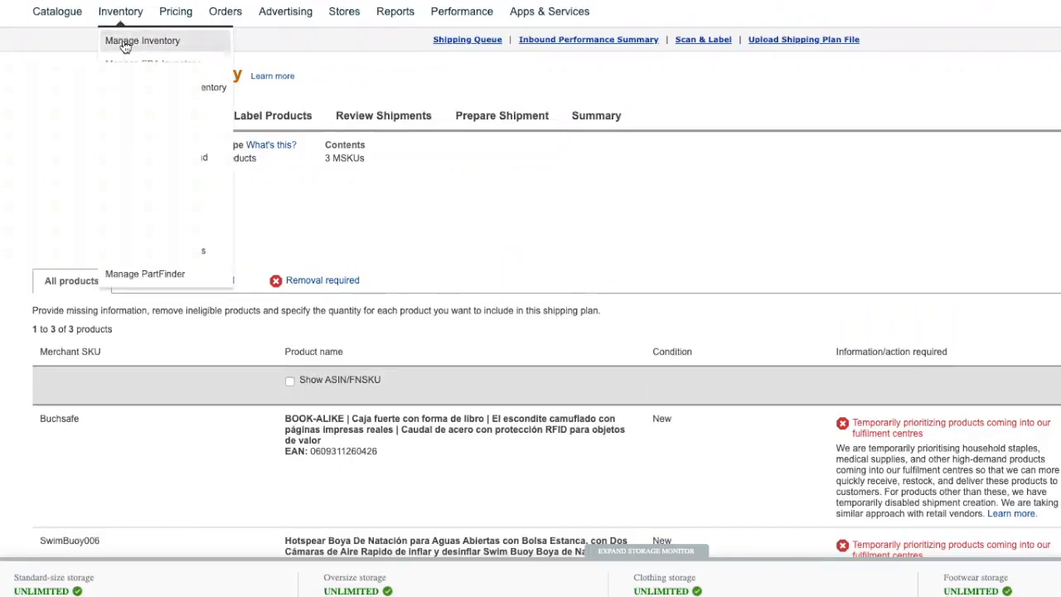
click(125, 43)
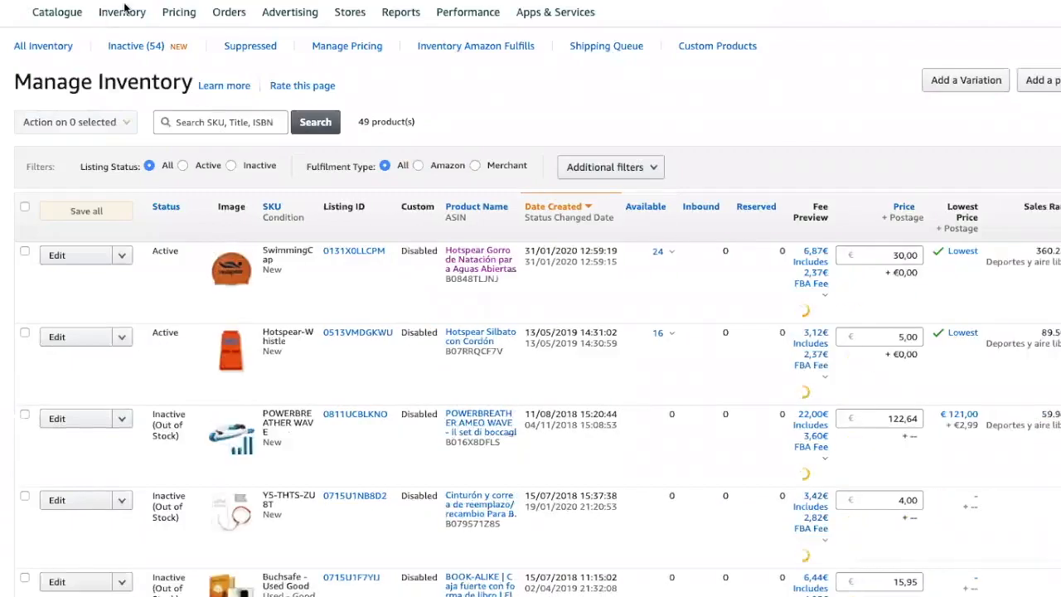
Step: Go to Manage FBA Shipments from the Inventory menu and open a shipment
mouse_move(120, 14)
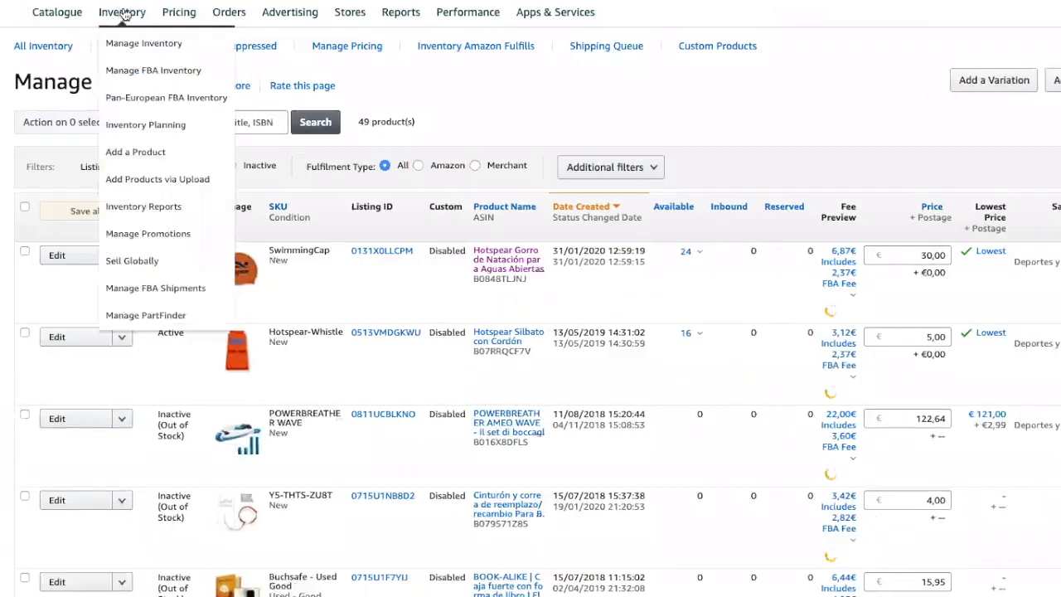
click(145, 287)
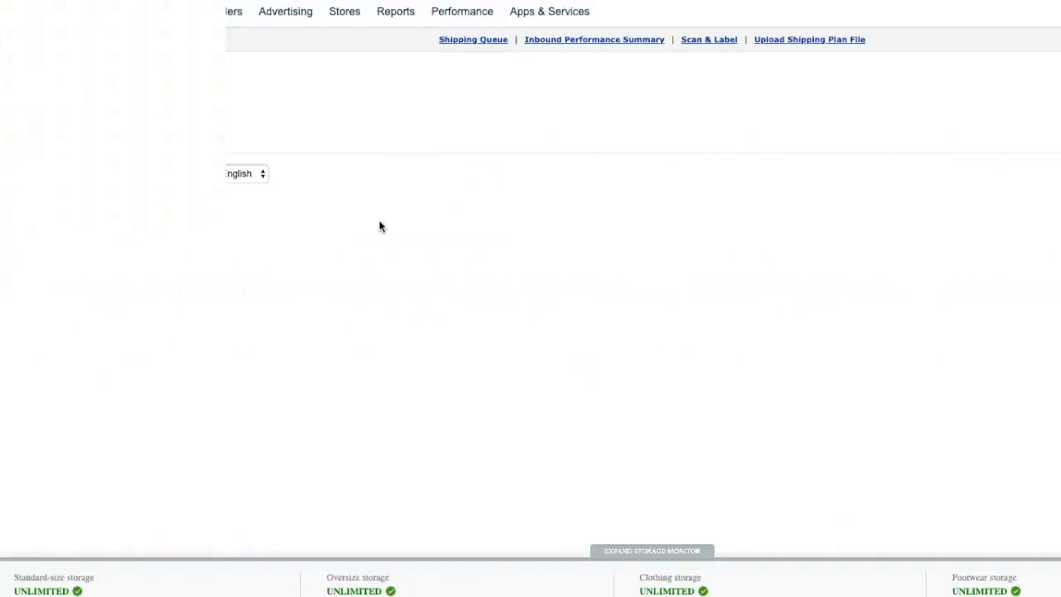
Step: Scroll through the BCN1 shipment's events, from creation 24 Feb to closure 25 Mar 2020
scroll(302, 262, down, 10)
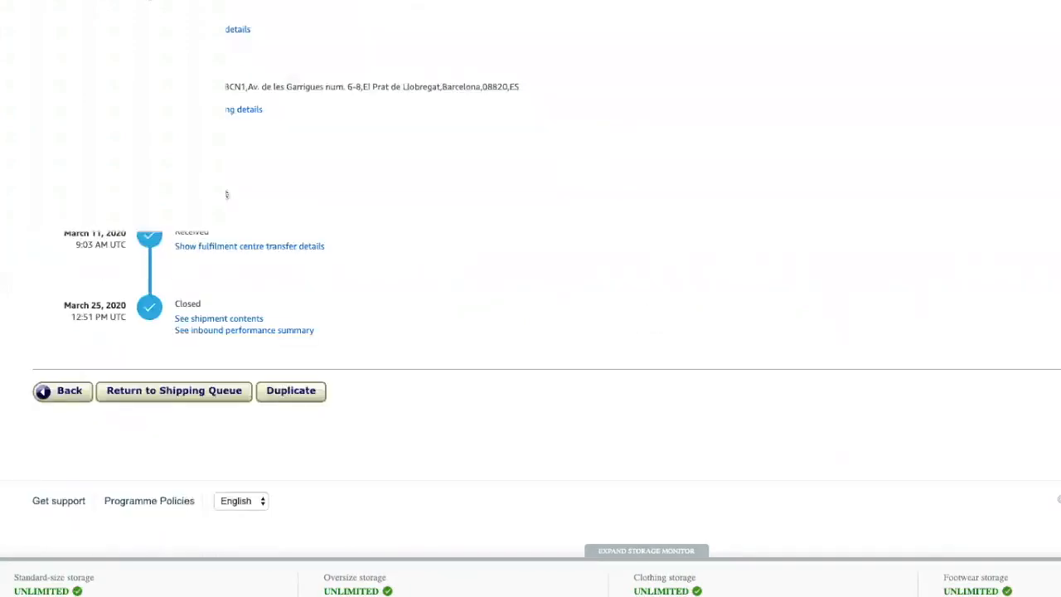
scroll(312, 222, up, 9)
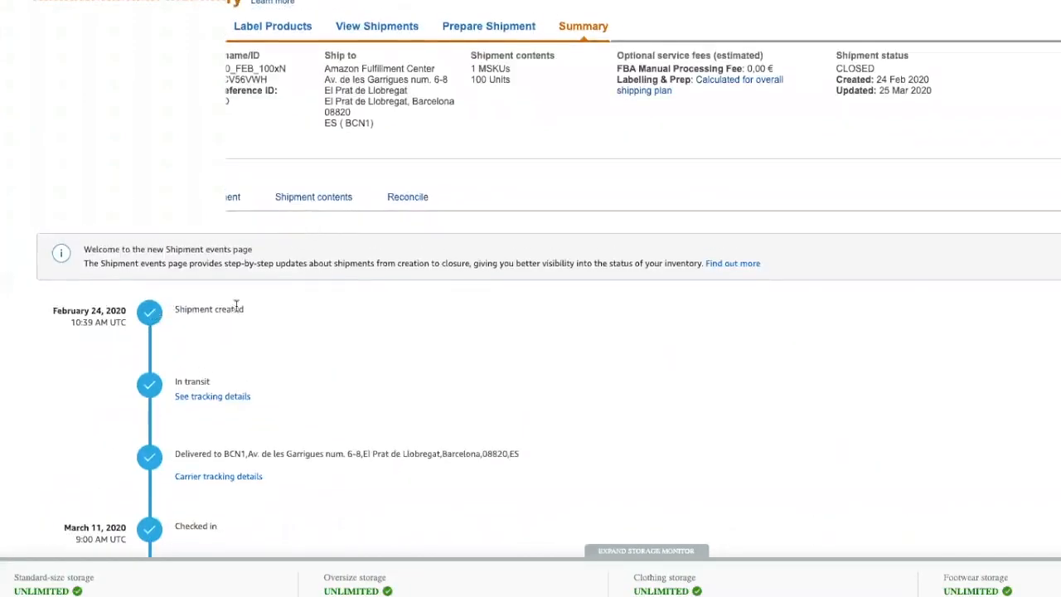
scroll(215, 356, down, 3)
scroll(215, 352, down, 2)
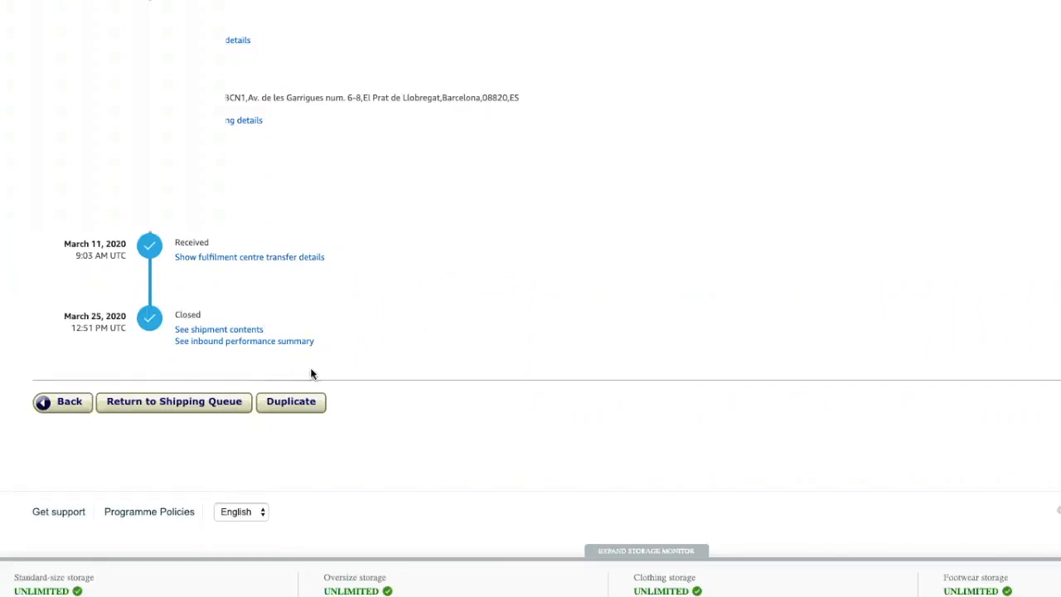
scroll(310, 372, up, 3)
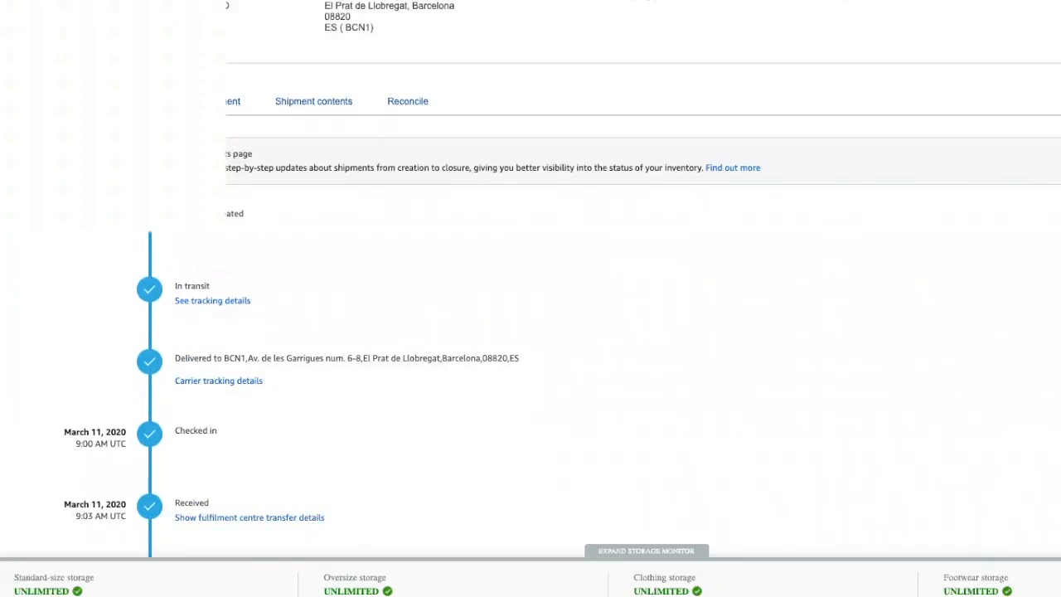
Step: Open the Track shipment view and highlight the first three boxes' SHIPPED statuses
click(232, 102)
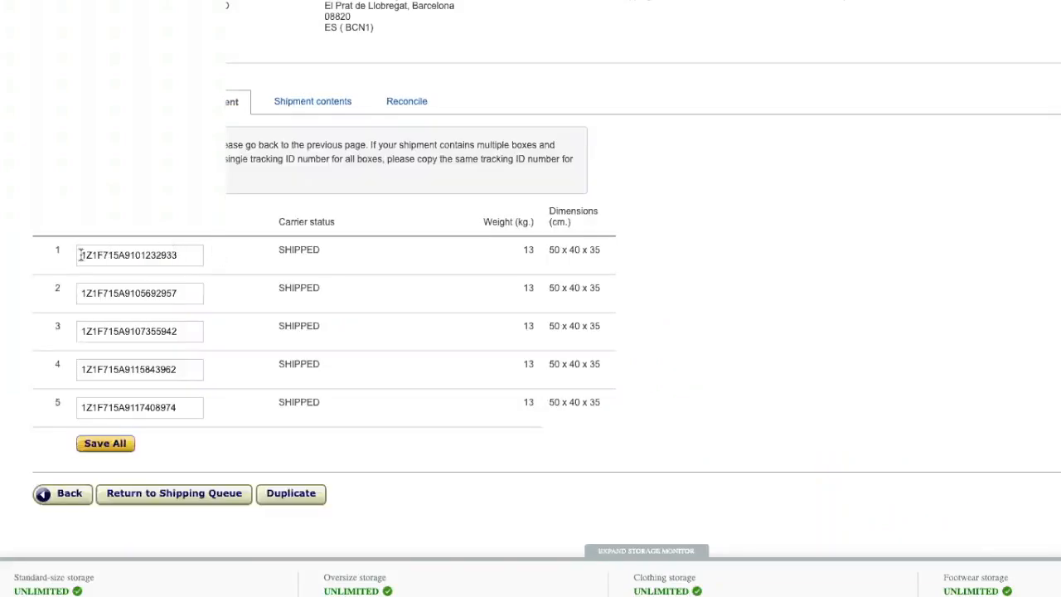
double_click(296, 250)
double_click(294, 286)
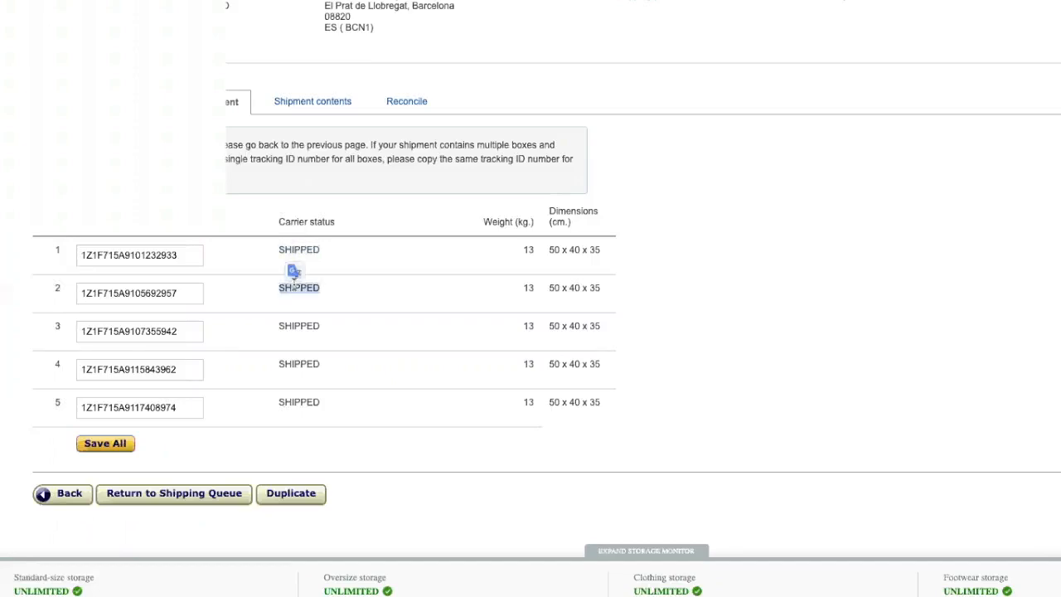
double_click(292, 325)
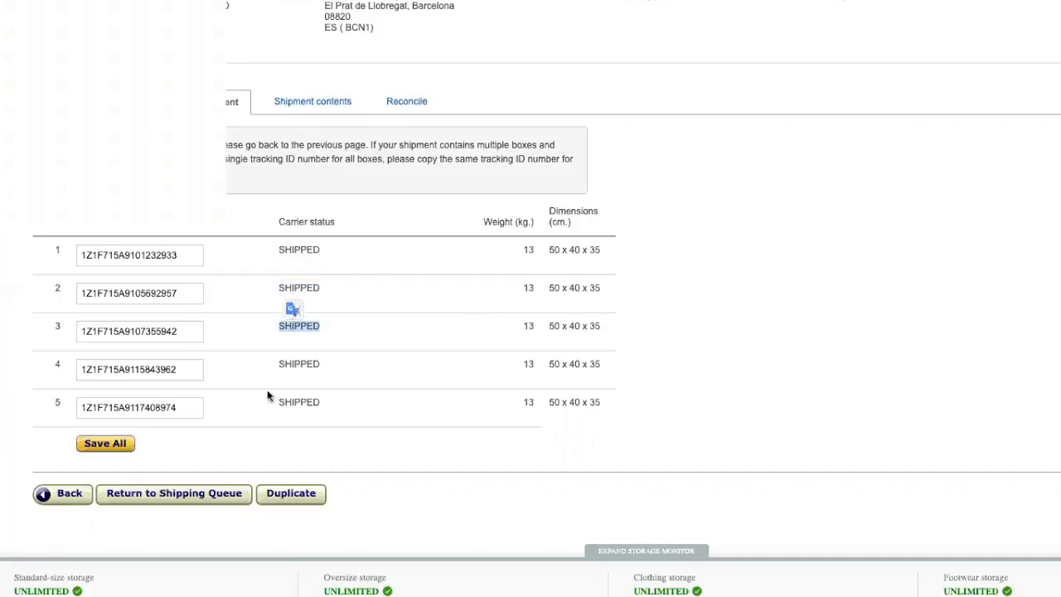
Step: Revisit Shipment events, then return to the five 13 kg boxes' tracking list
click(217, 101)
scroll(226, 297, down, 5)
scroll(229, 358, up, 1)
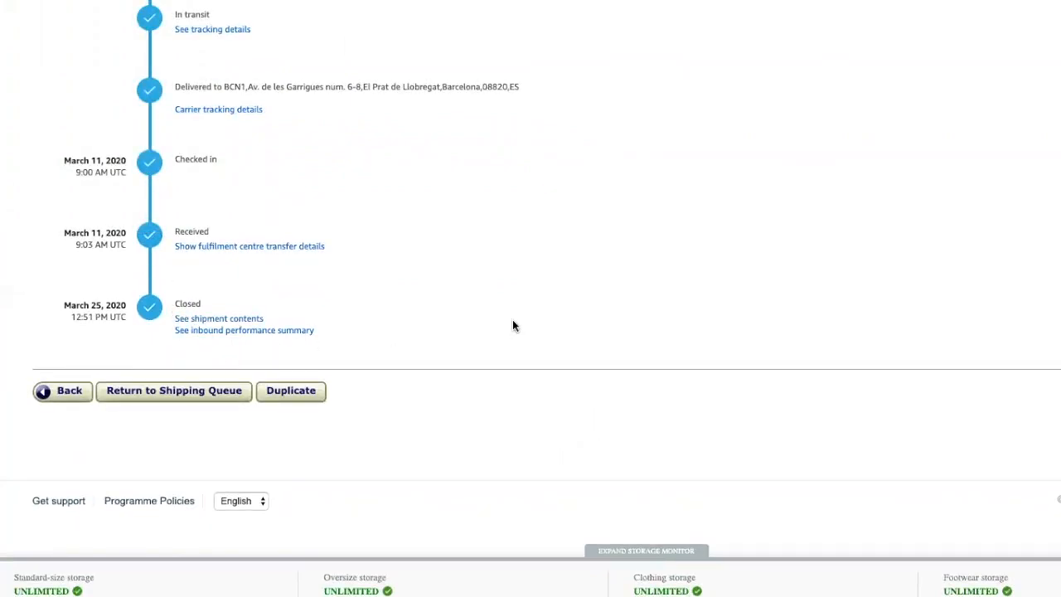
click(210, 110)
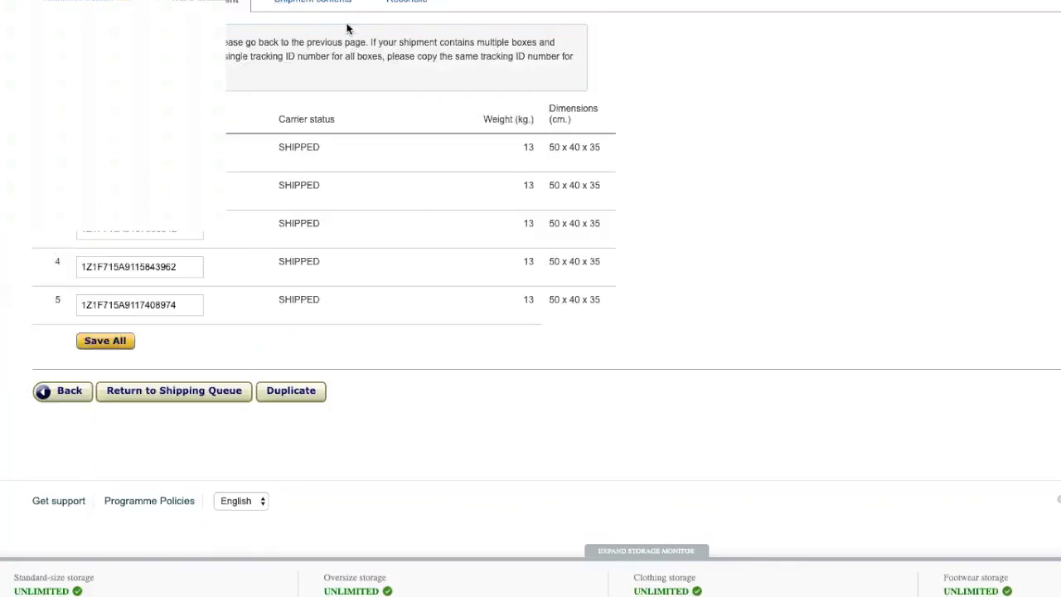
scroll(373, 101, up, 2)
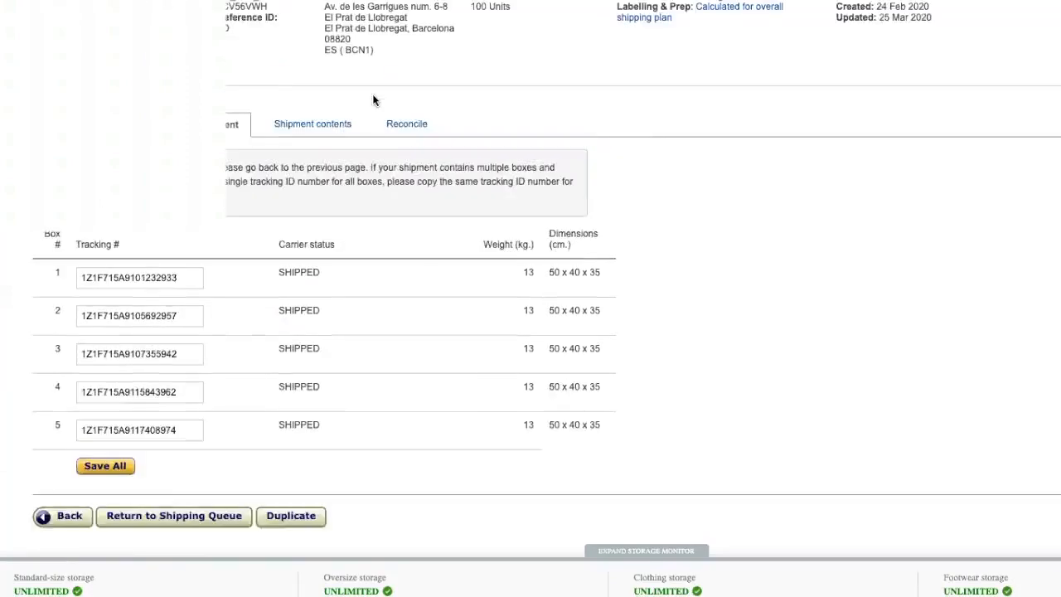
scroll(372, 100, up, 2)
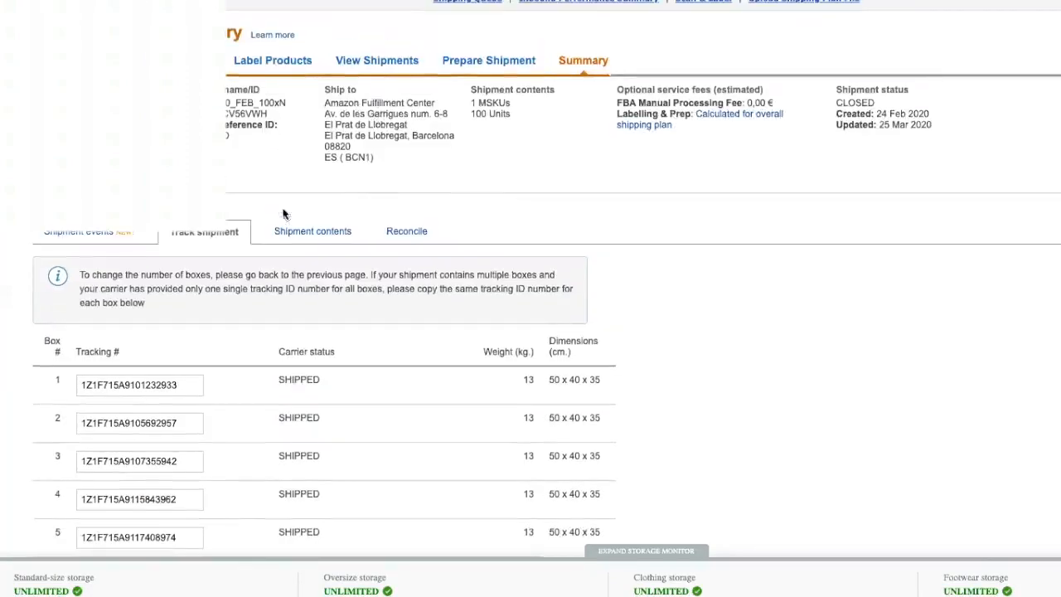
Step: Show the shipment contents: one MSKU, SwimBuoy006, packed 20 units per case
click(313, 236)
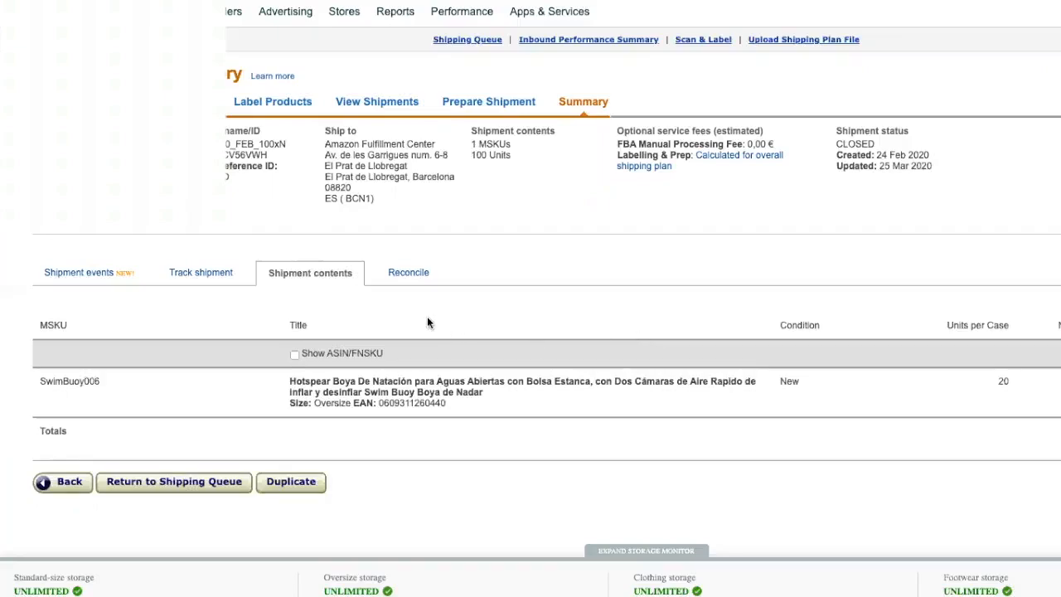
Step: Review the shipment's Reconcile tab to confirm everything was received with no discrepancies
click(410, 274)
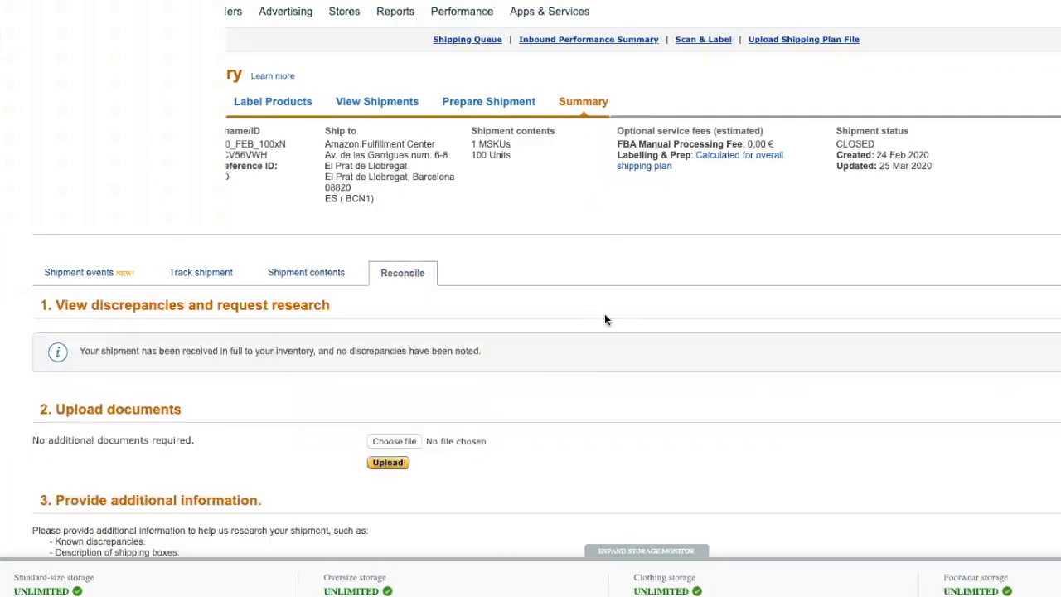
scroll(605, 318, down, 3)
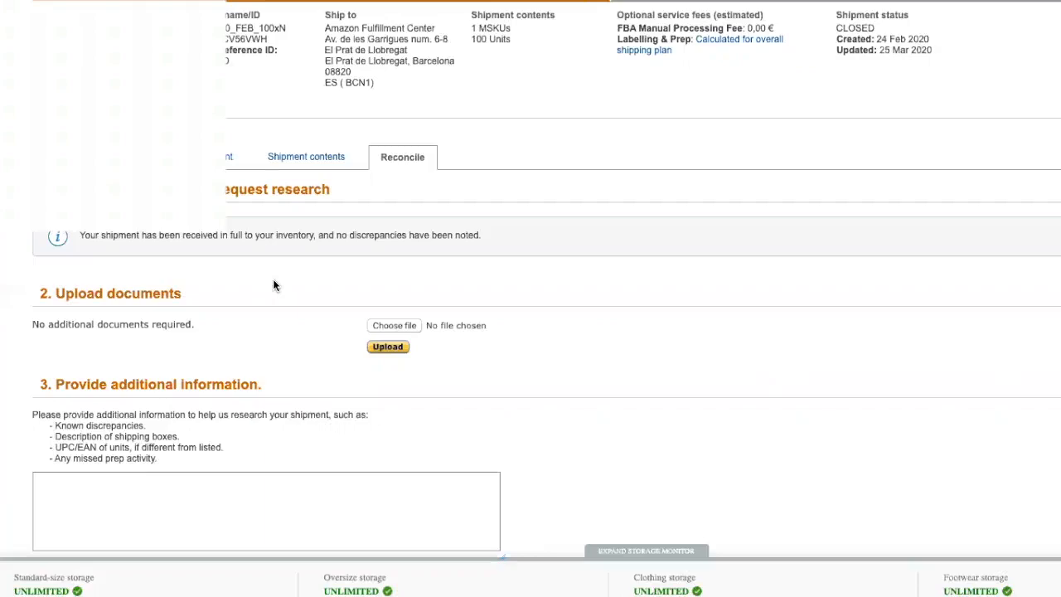
scroll(564, 362, up, 2)
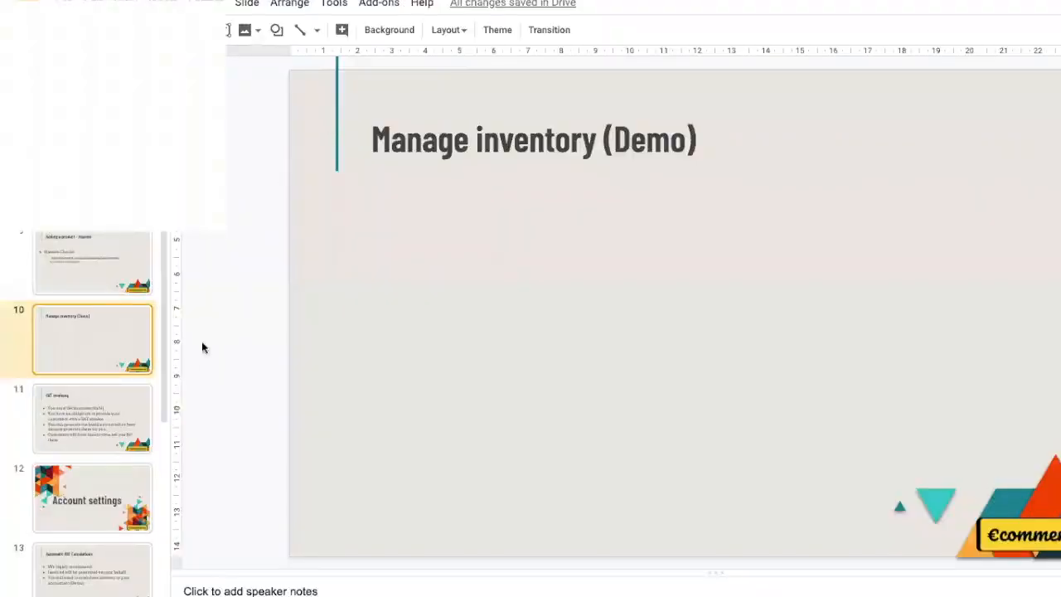
scroll(87, 368, down, 1)
scroll(88, 369, down, 2)
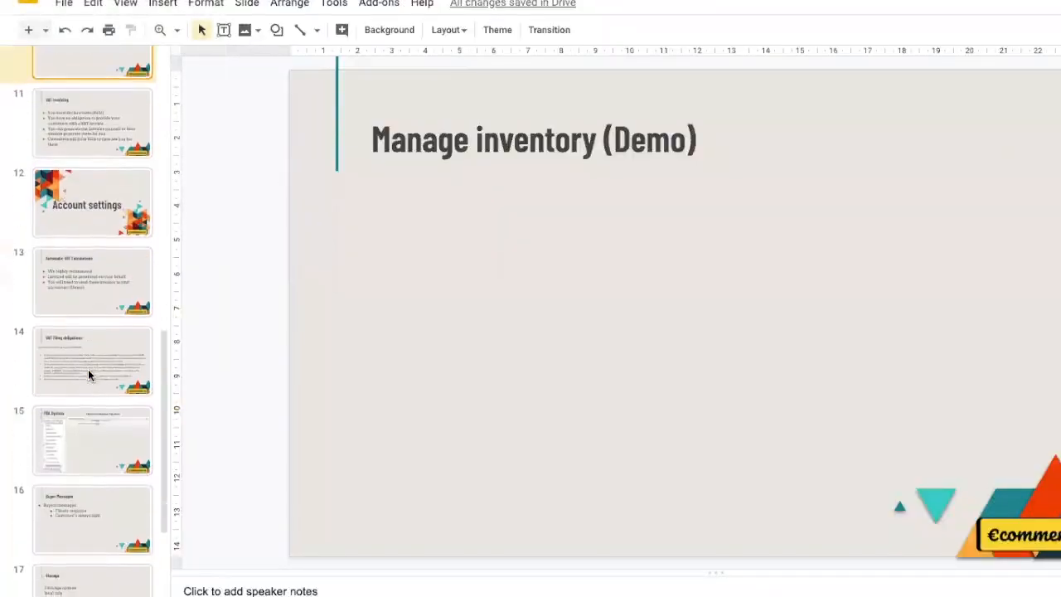
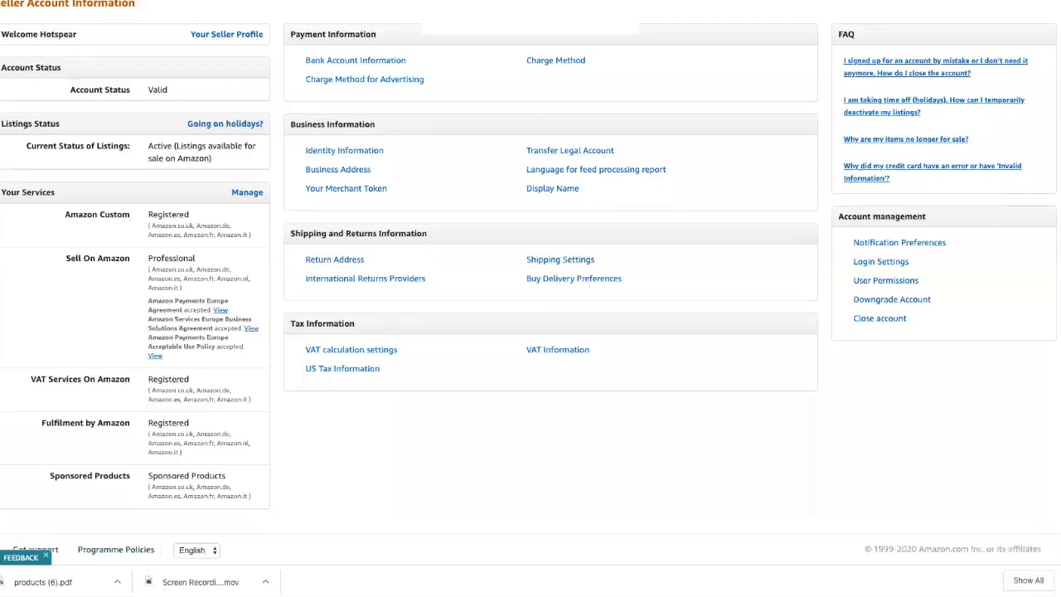
Step: Scroll back to the top of Seller Account Information and reveal the Settings dropdown menu
scroll(747, 207, up, 2)
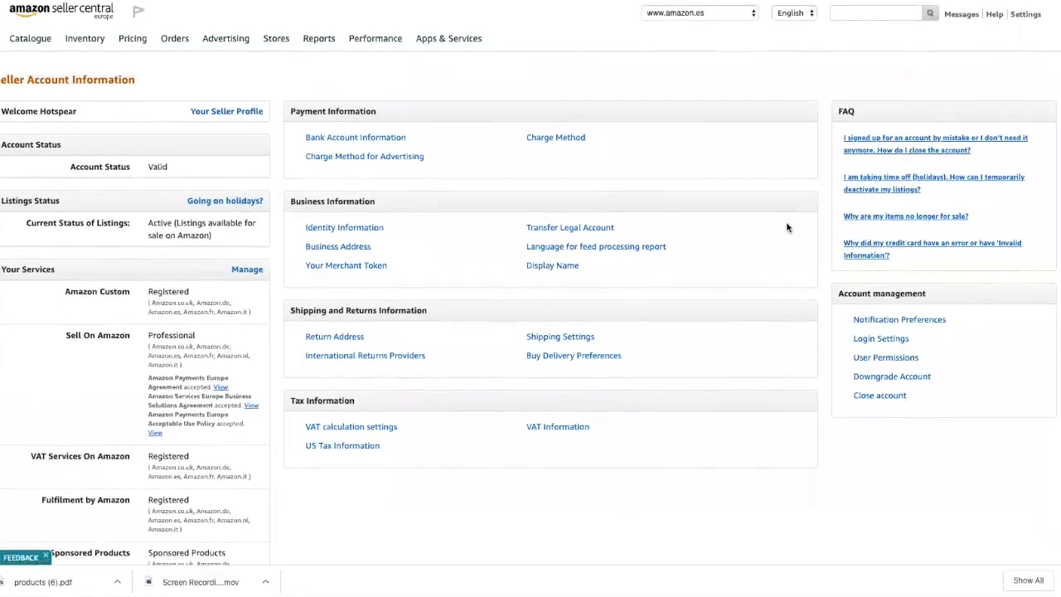
mouse_move(1026, 16)
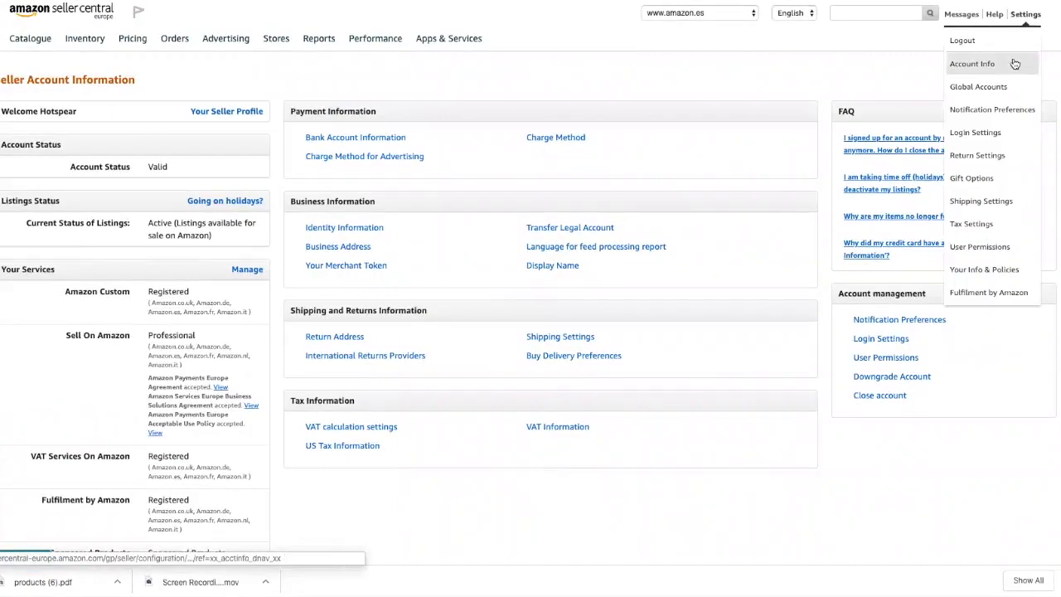
Step: Open Fulfilment by Amazon settings and highlight Pan-European FBA (Disabled) and the other-countries inventory setting
click(987, 294)
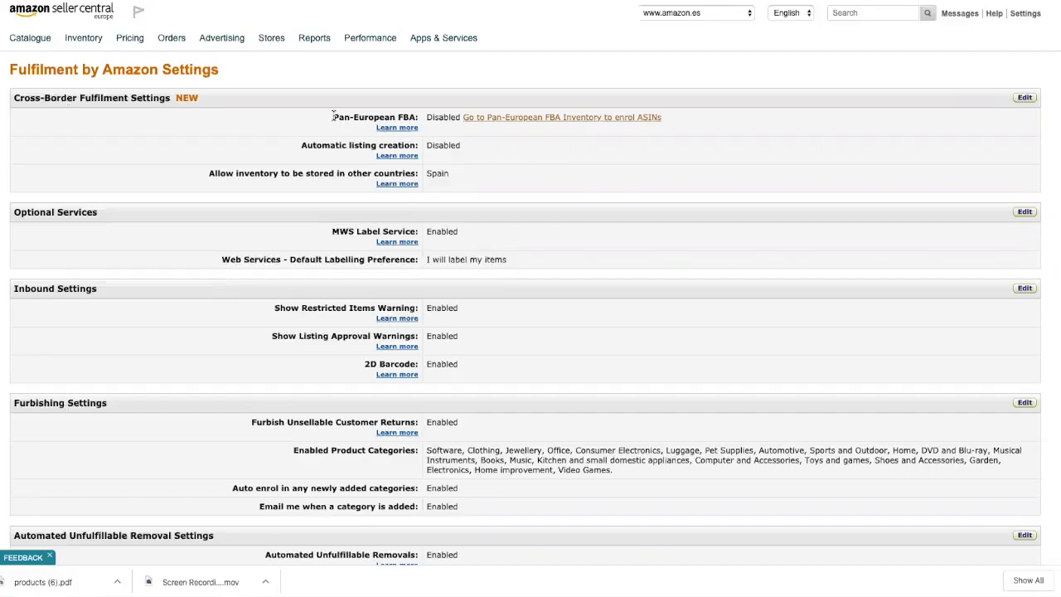
drag(333, 116, 463, 117)
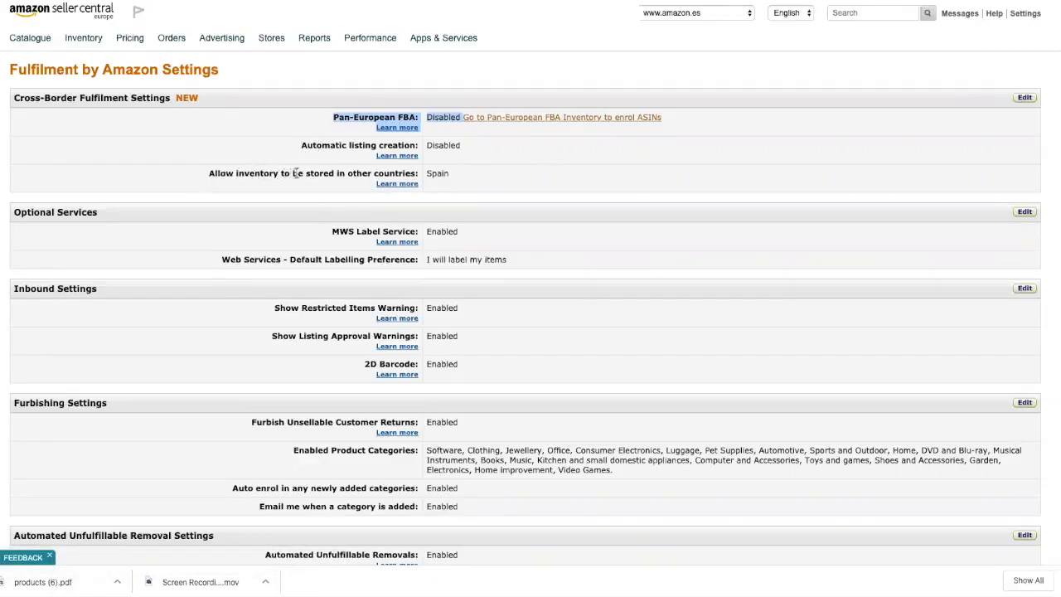
triple_click(380, 173)
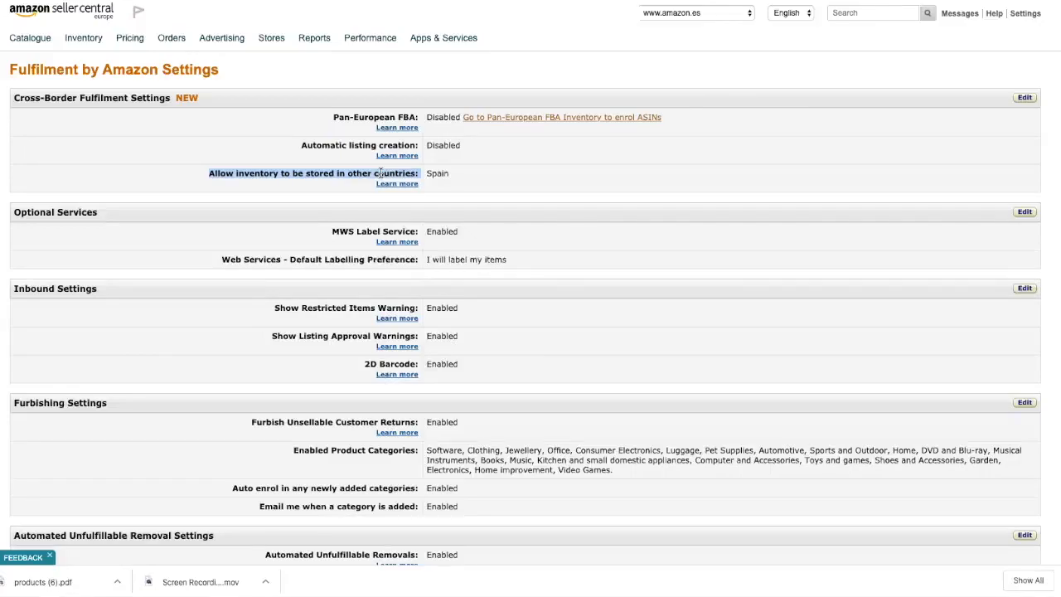
Step: Scroll to FBA Product Barcode Preference and highlight its heading and the Manufacturer barcode value
scroll(230, 253, down, 5)
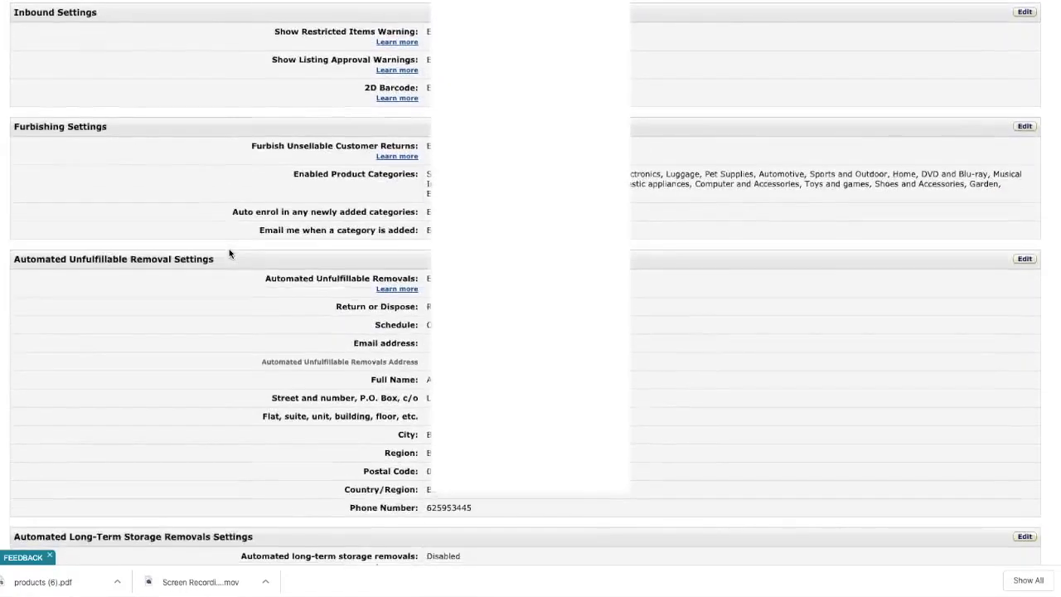
scroll(229, 253, down, 3)
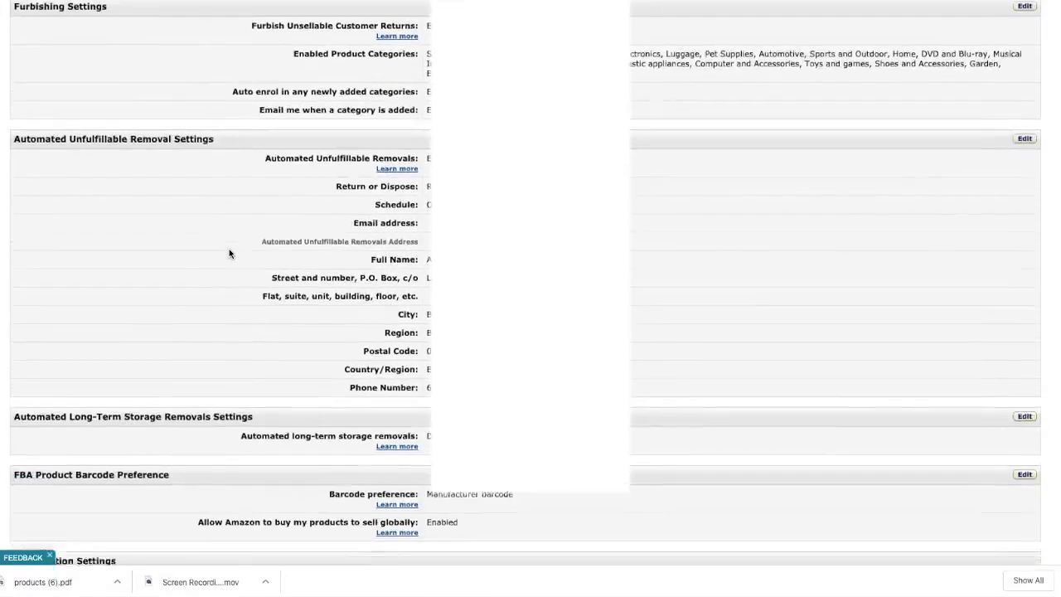
scroll(229, 253, down, 4)
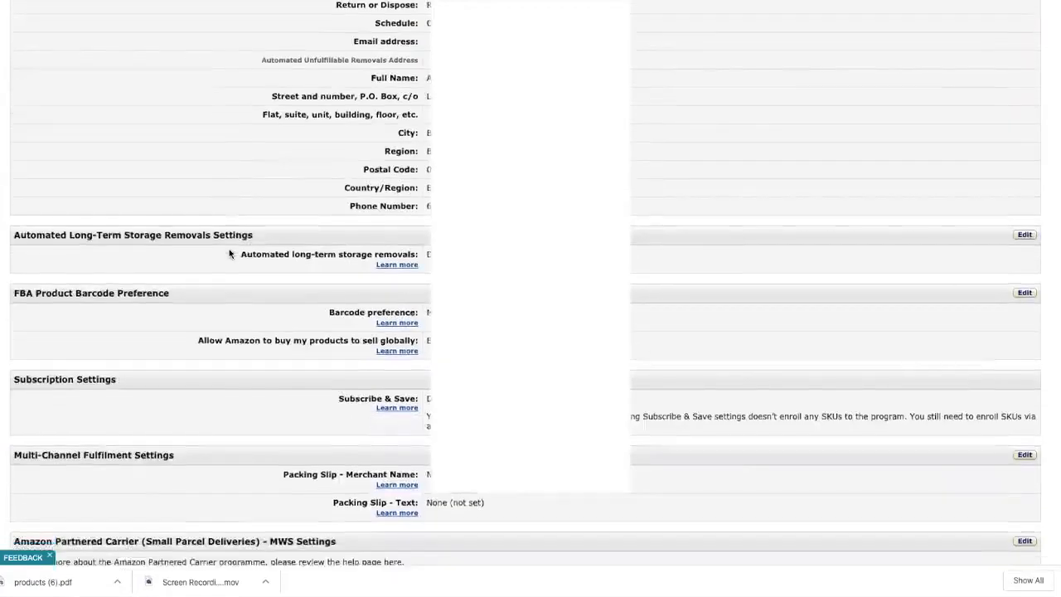
triple_click(98, 226)
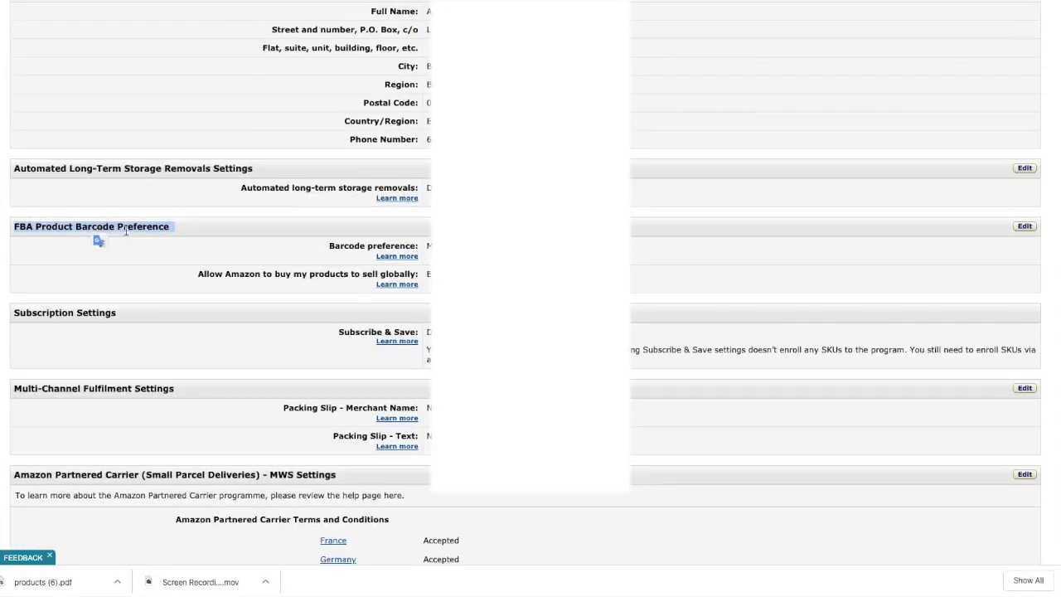
click(455, 244)
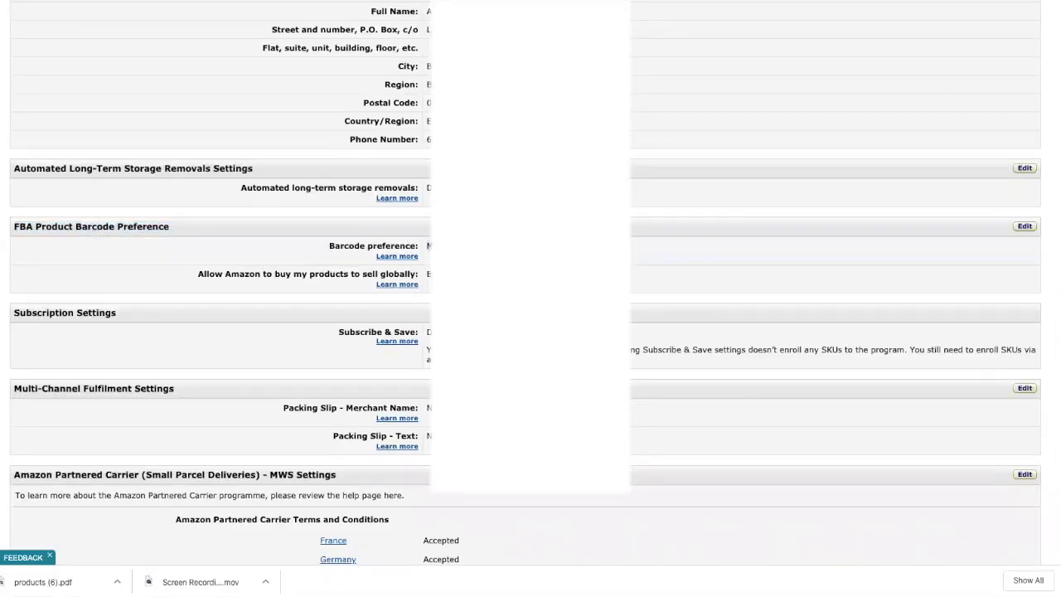
triple_click(452, 249)
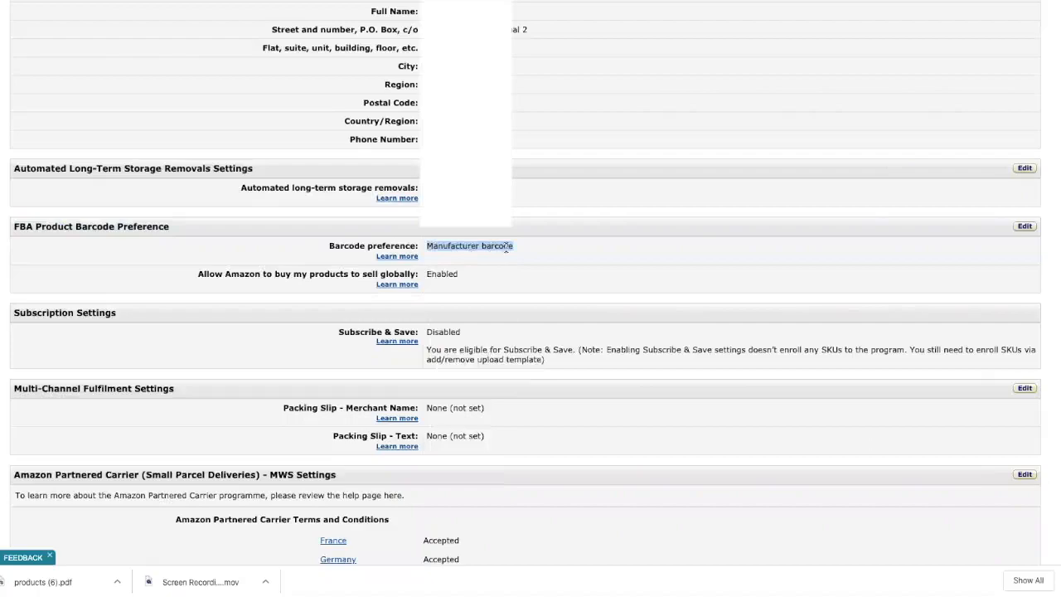